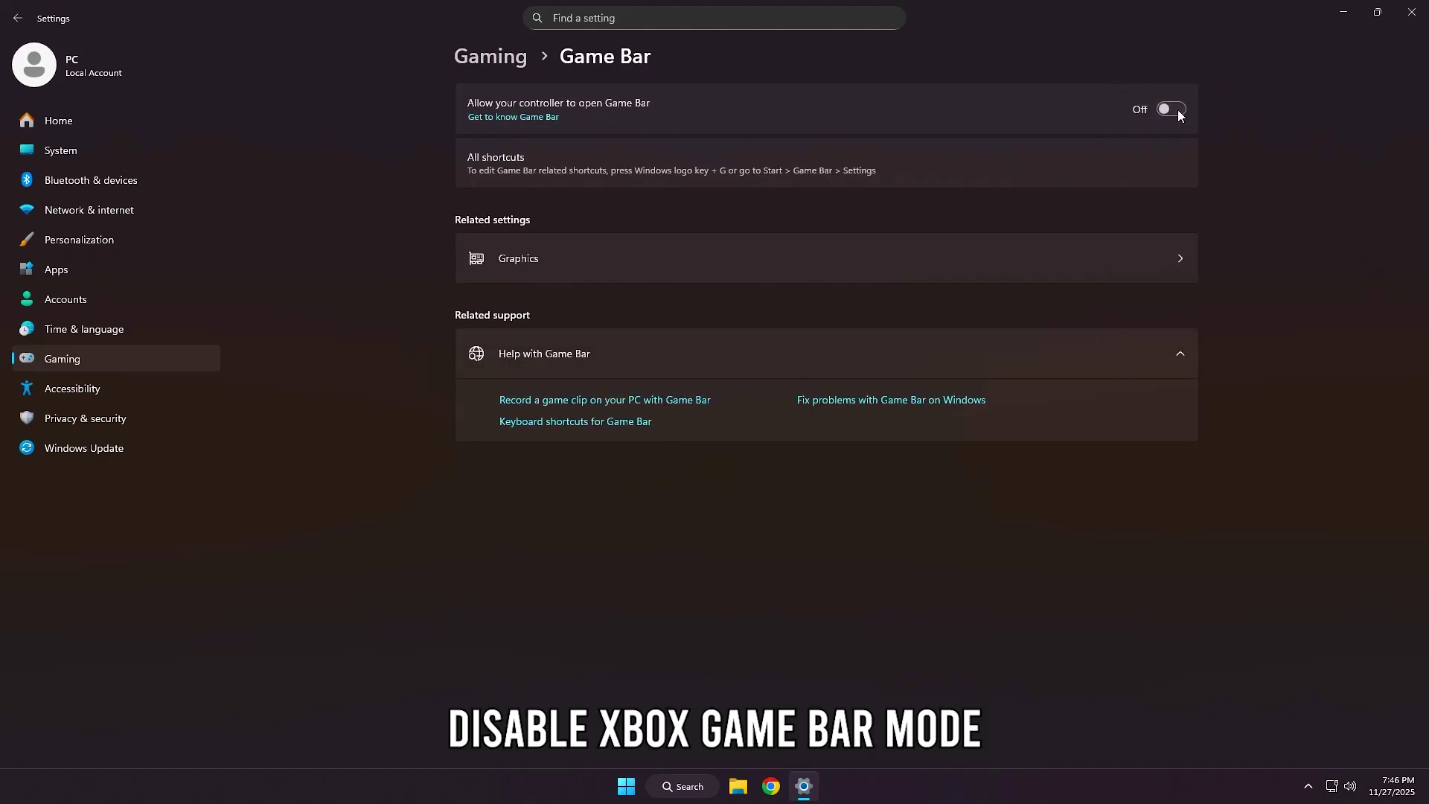
- Turn on Game Mode in the Gaming settings
{"action": "left_click", "coordinate": [504, 59]}
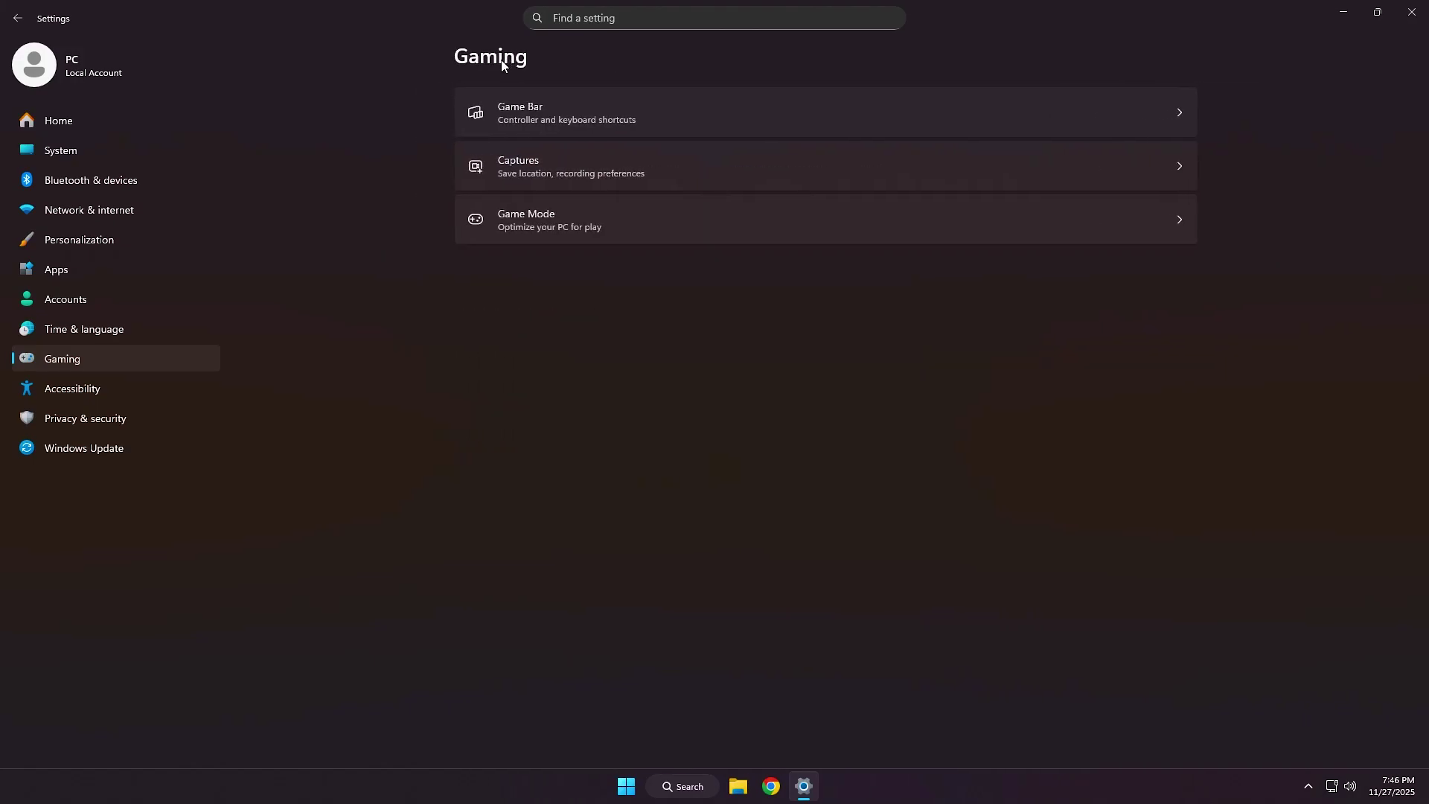
{"action": "left_click", "coordinate": [593, 217]}
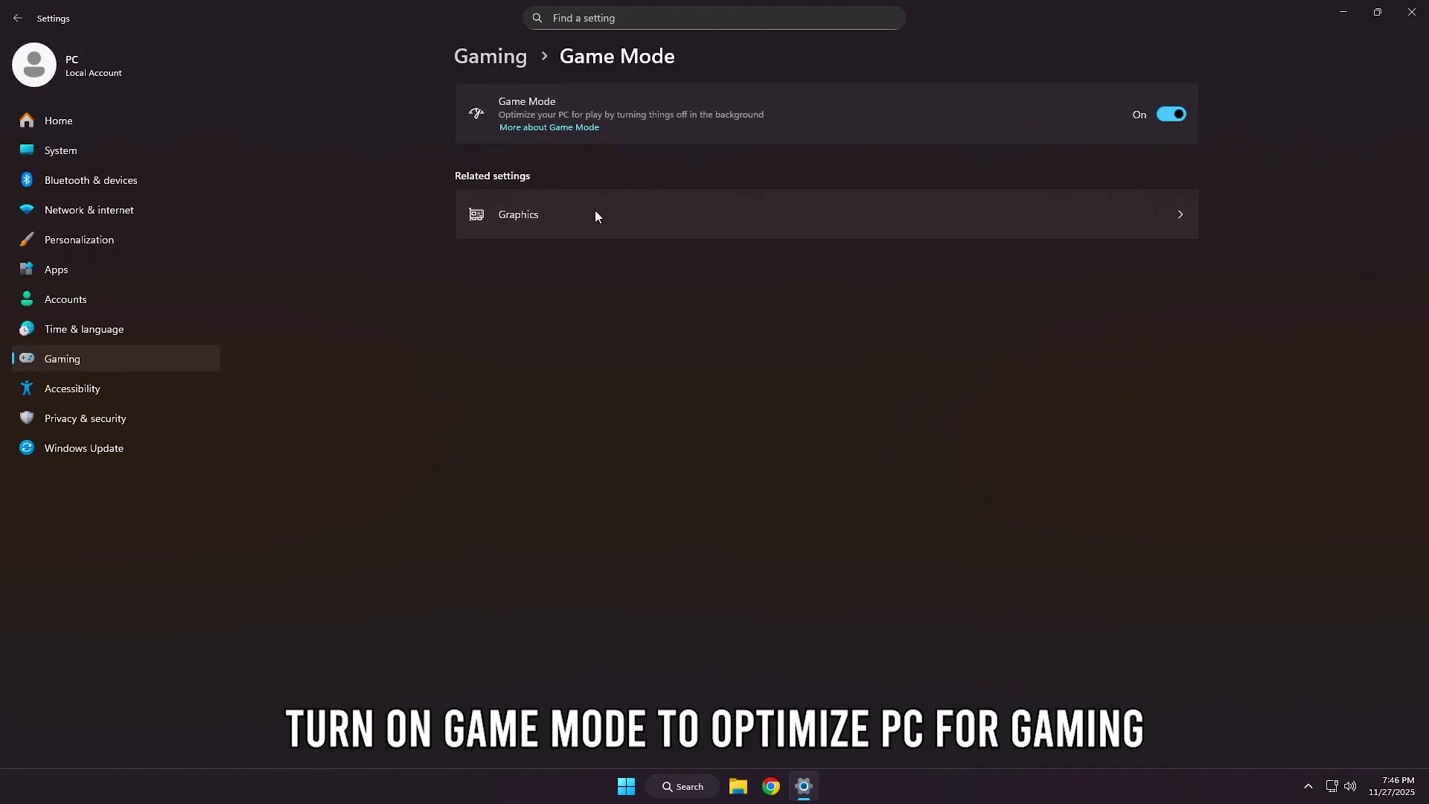
{"action": "left_click", "coordinate": [1167, 113]}
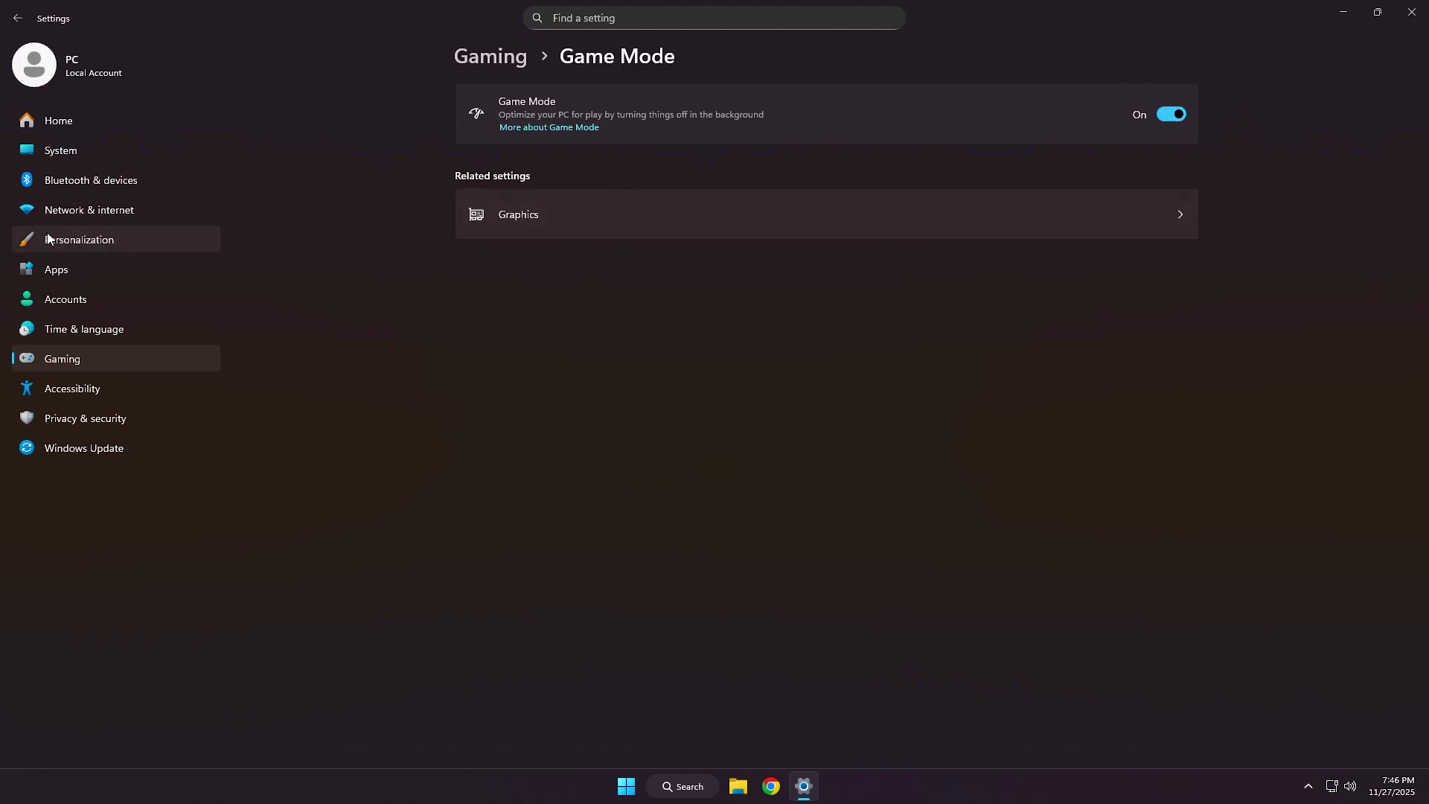
- Turn off Transparency effects in the Colors settings under Personalization
{"action": "left_click", "coordinate": [96, 238]}
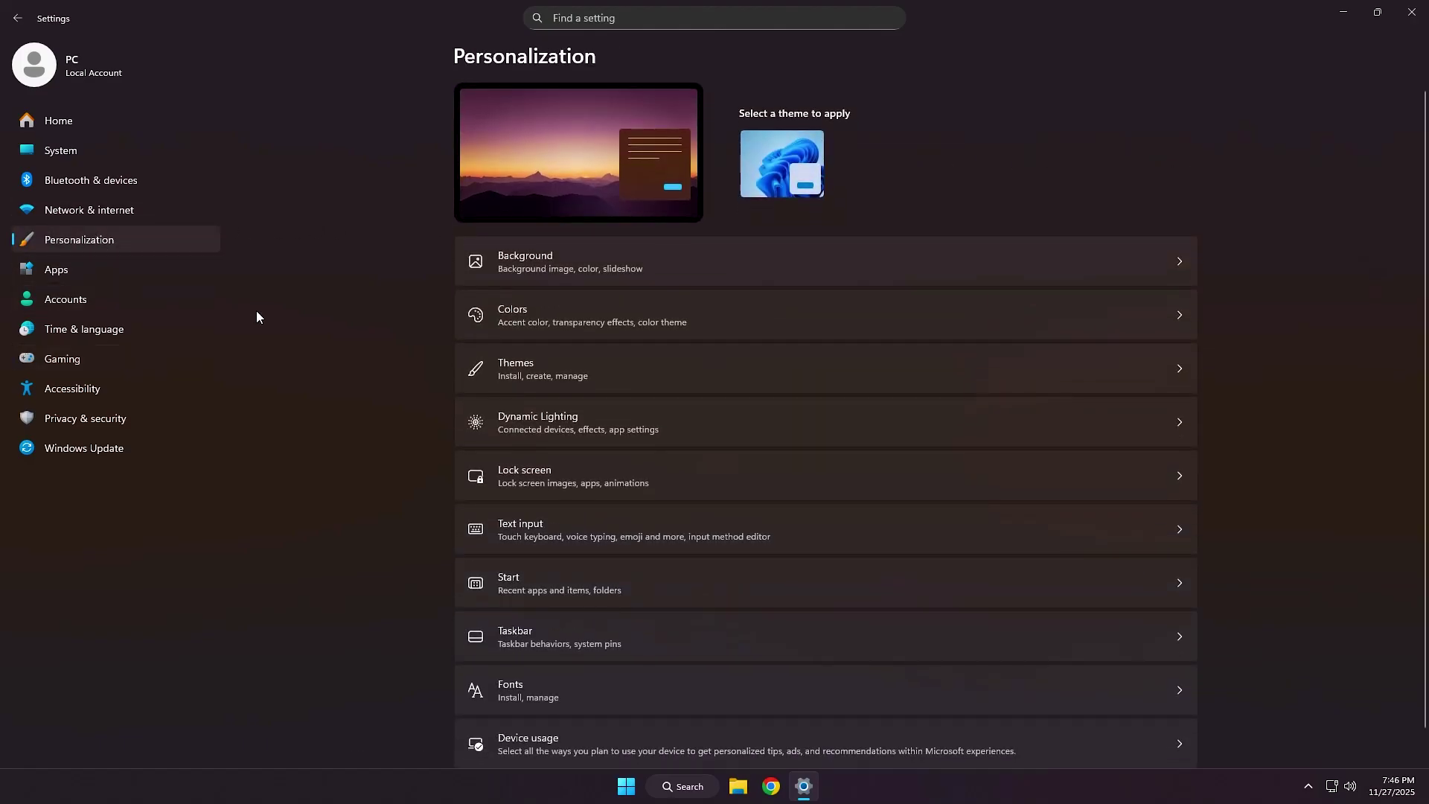
{"action": "left_click", "coordinate": [587, 319]}
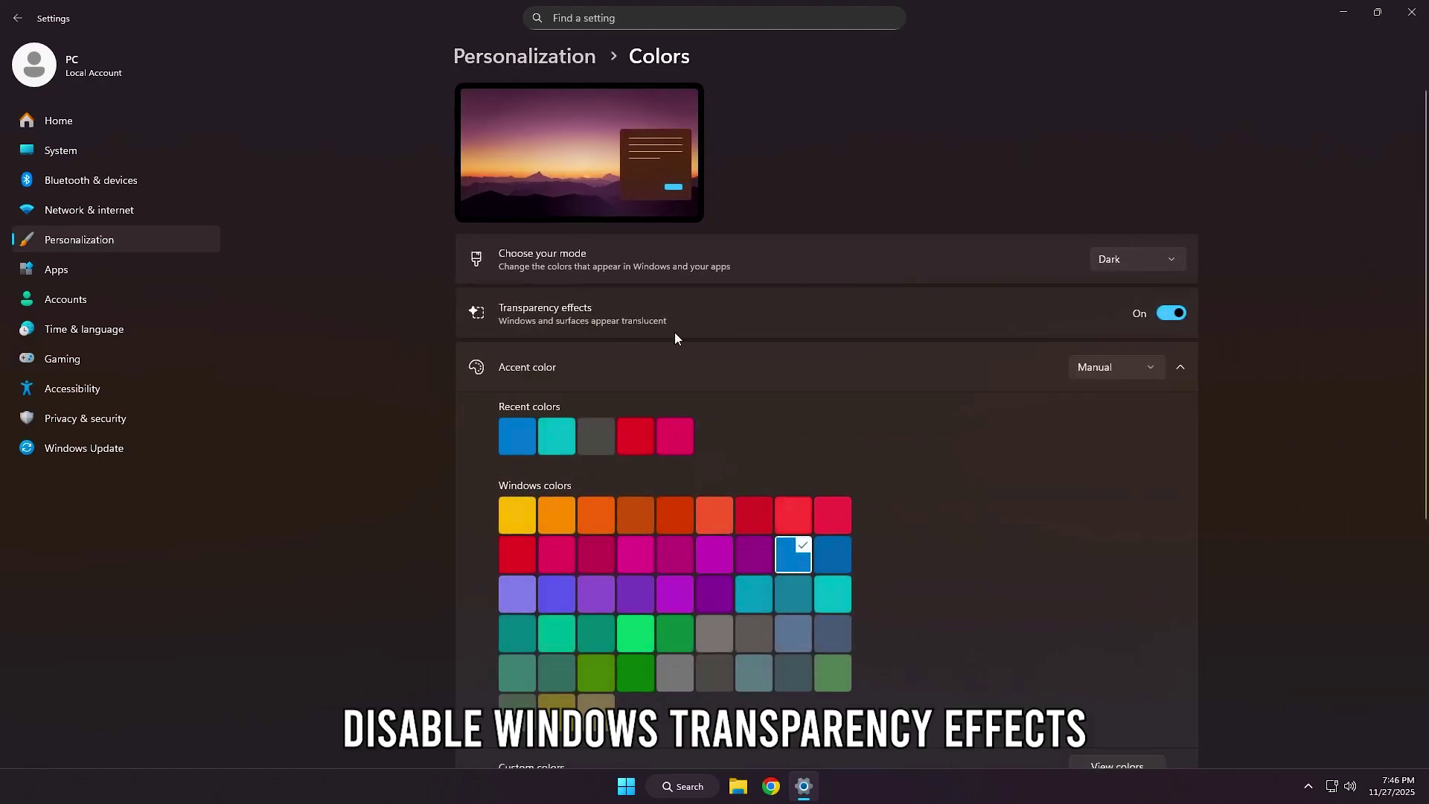
{"action": "left_click", "coordinate": [1170, 314]}
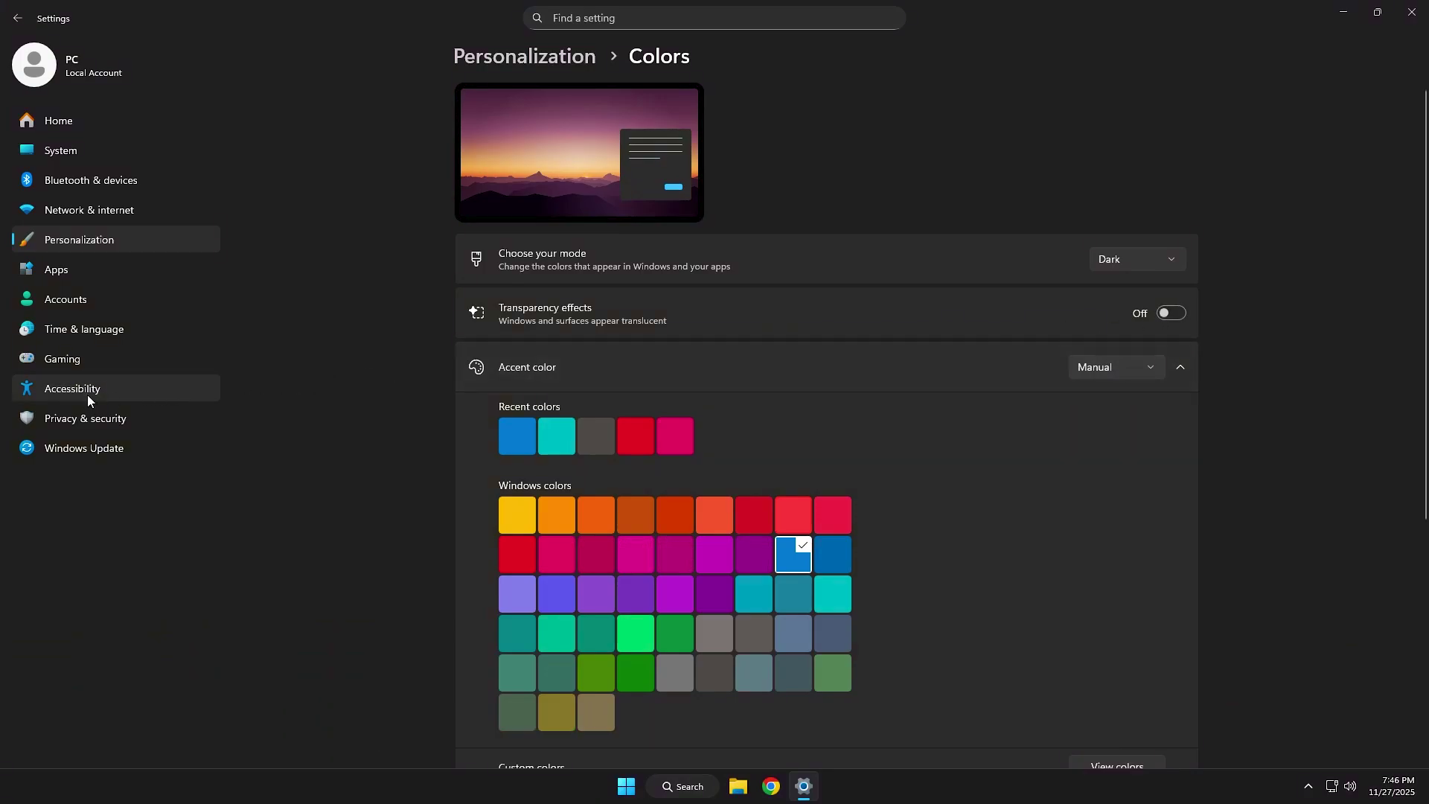
- Turn off Animation effects in the Accessibility visual effects settings and close Settings
{"action": "left_click", "coordinate": [116, 395]}
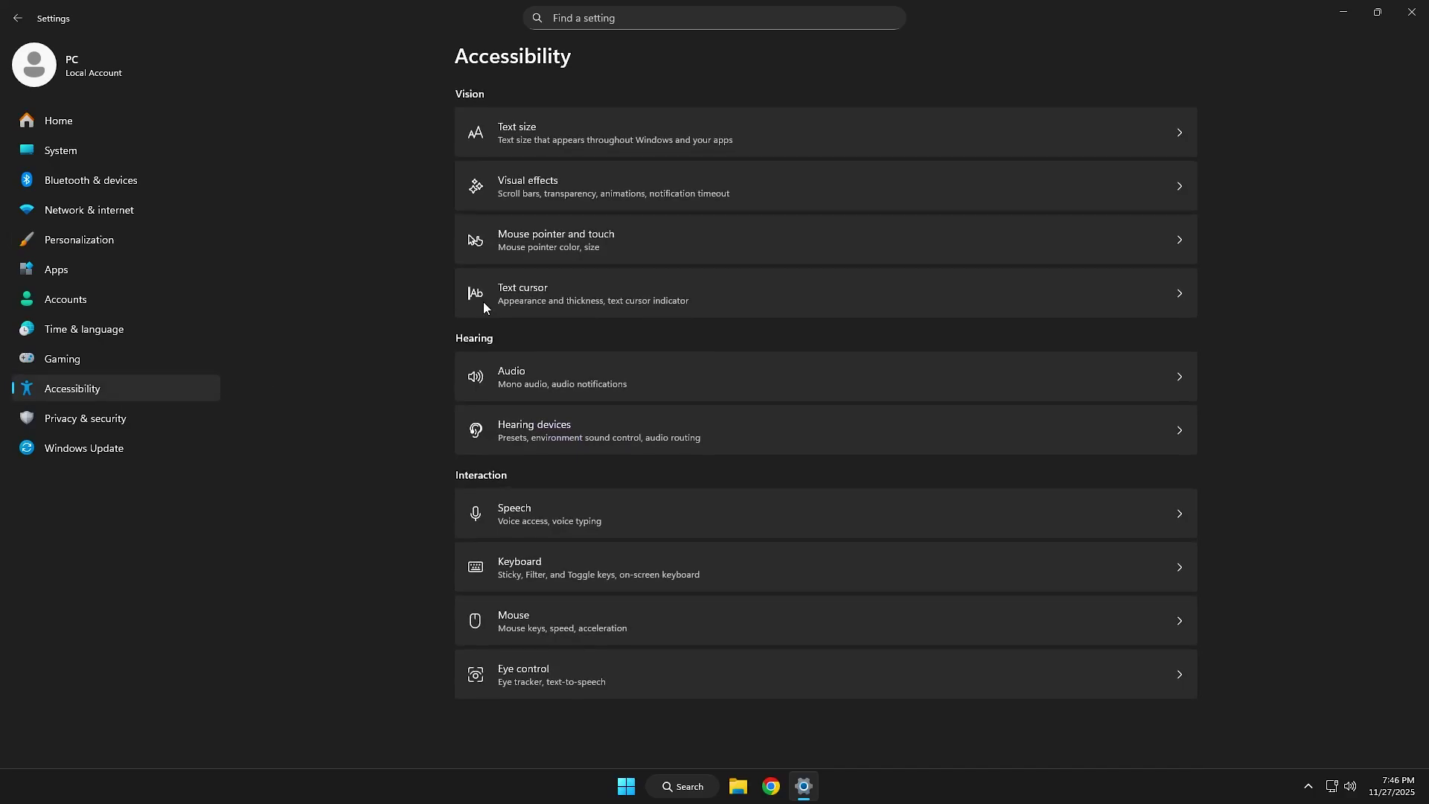
{"action": "left_click", "coordinate": [563, 188]}
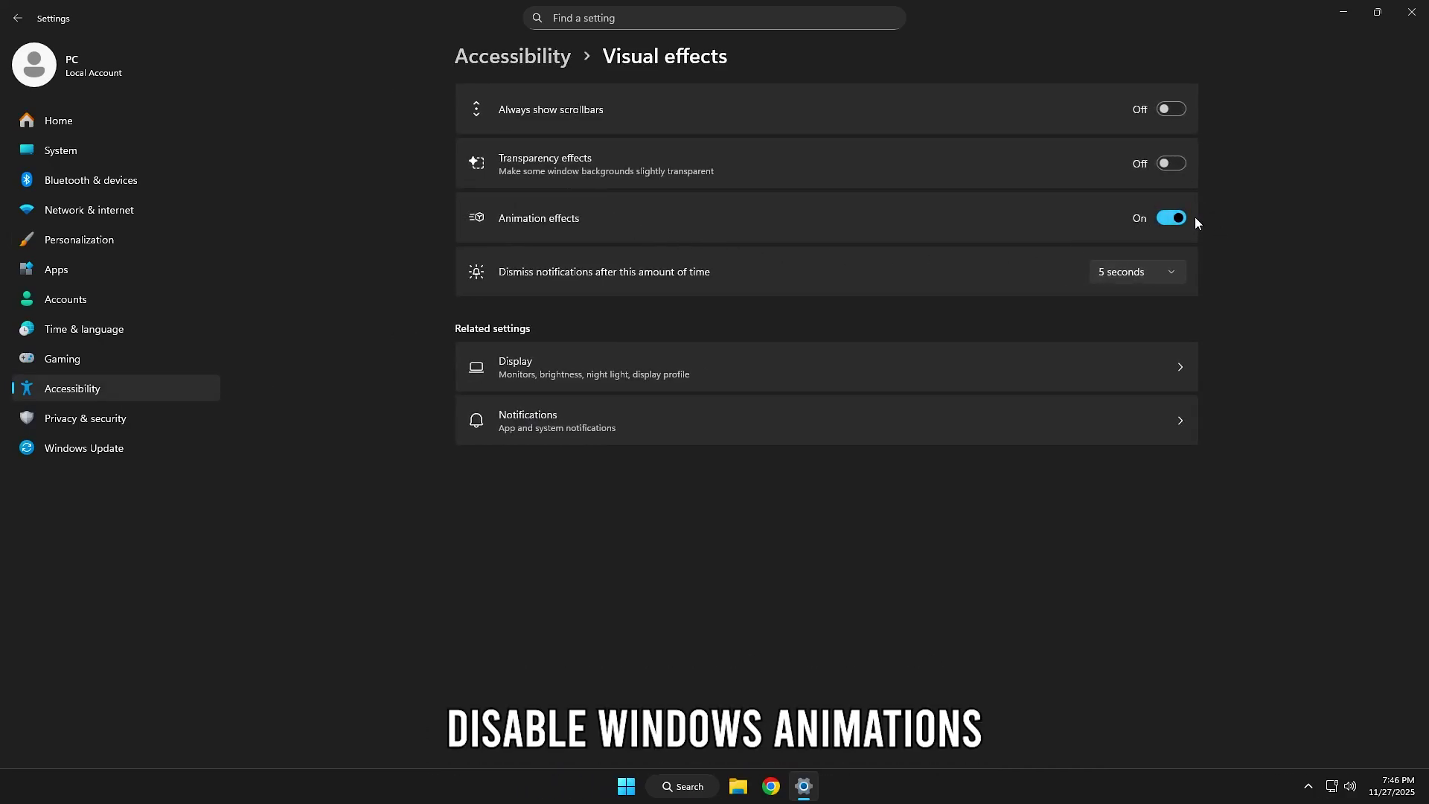
{"action": "left_click", "coordinate": [1175, 218]}
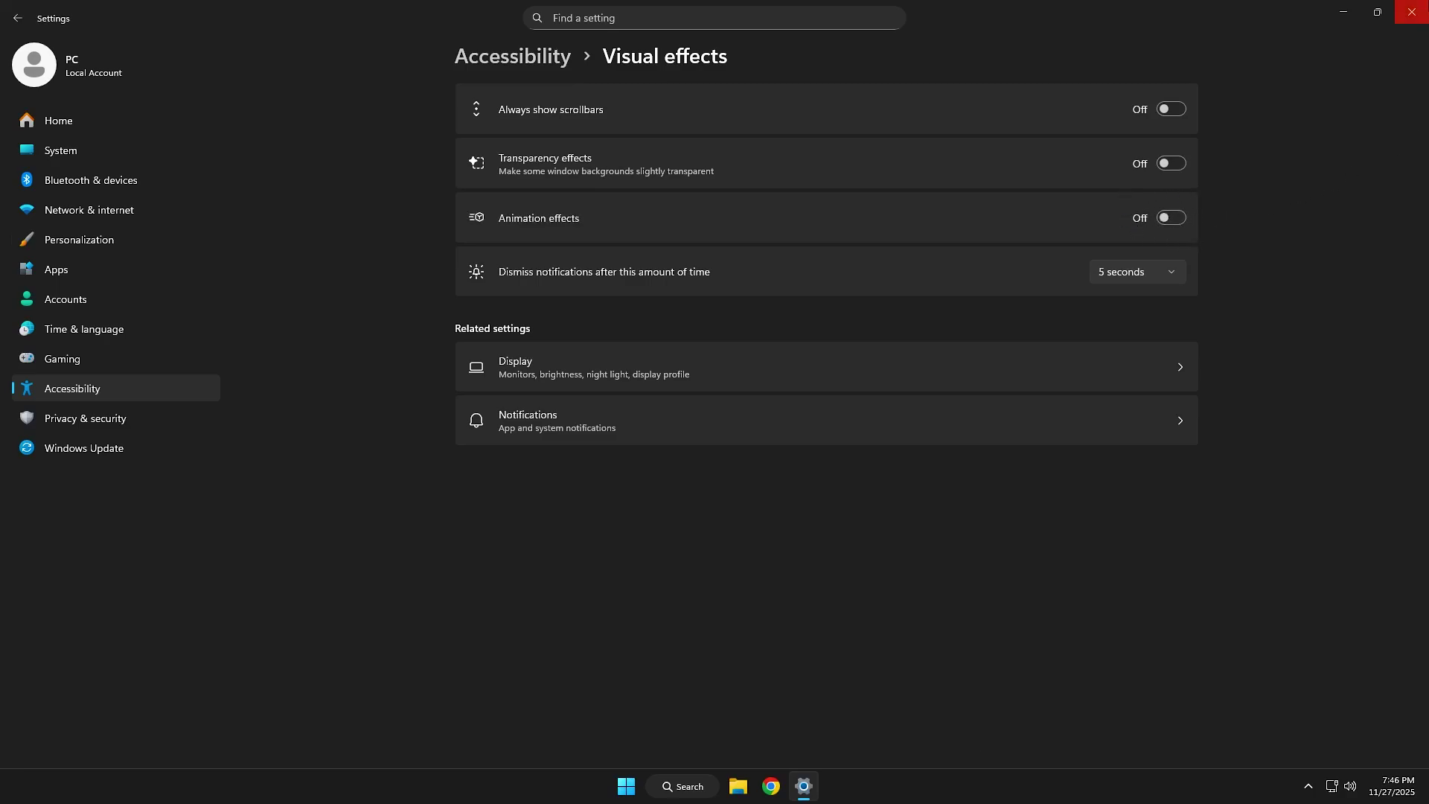
{"action": "left_click", "coordinate": [1412, 12]}
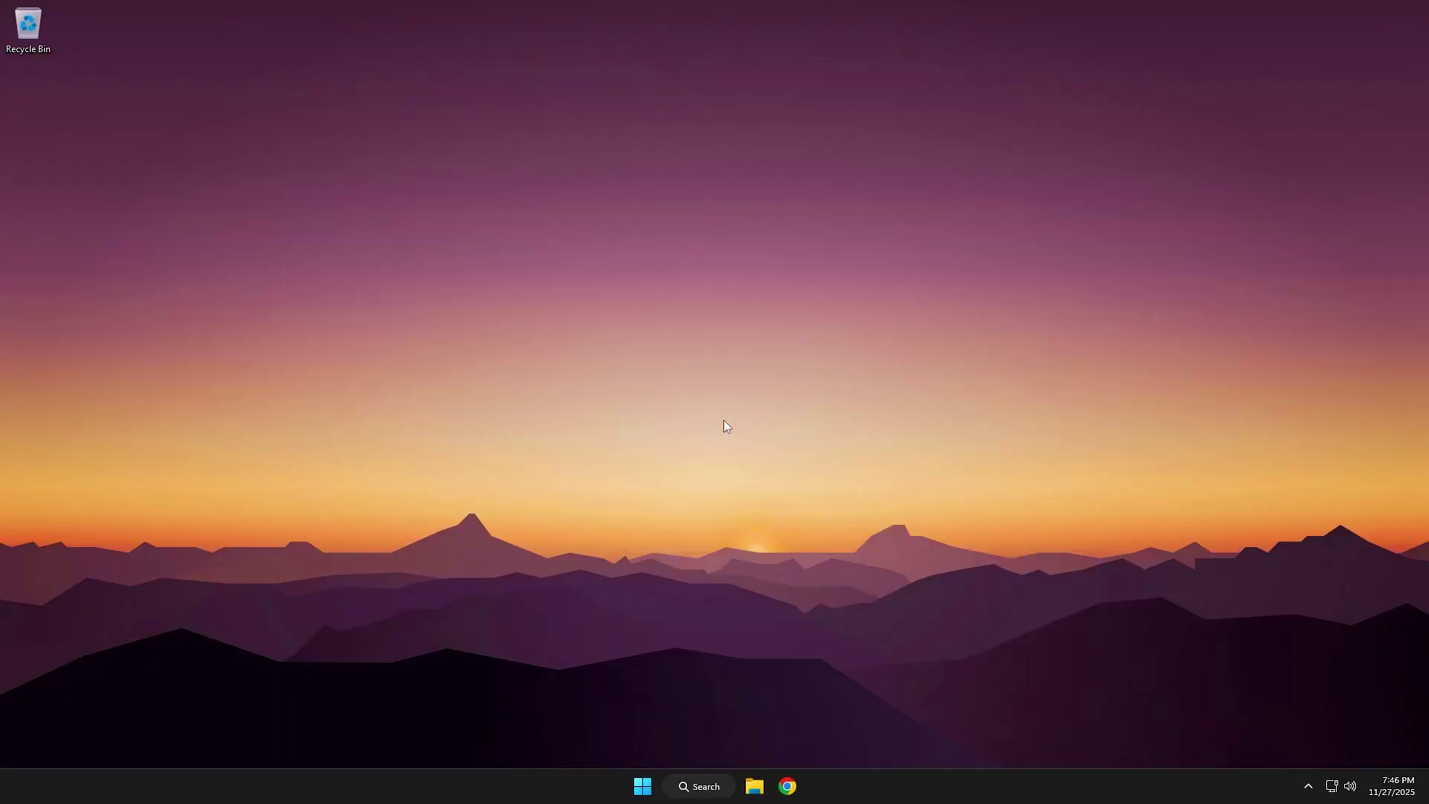
- Find the Core isolation settings through Windows search, set Memory integrity to off, and close Windows Security
{"action": "left_click", "coordinate": [685, 787]}
{"action": "type", "text": "core isolation"}
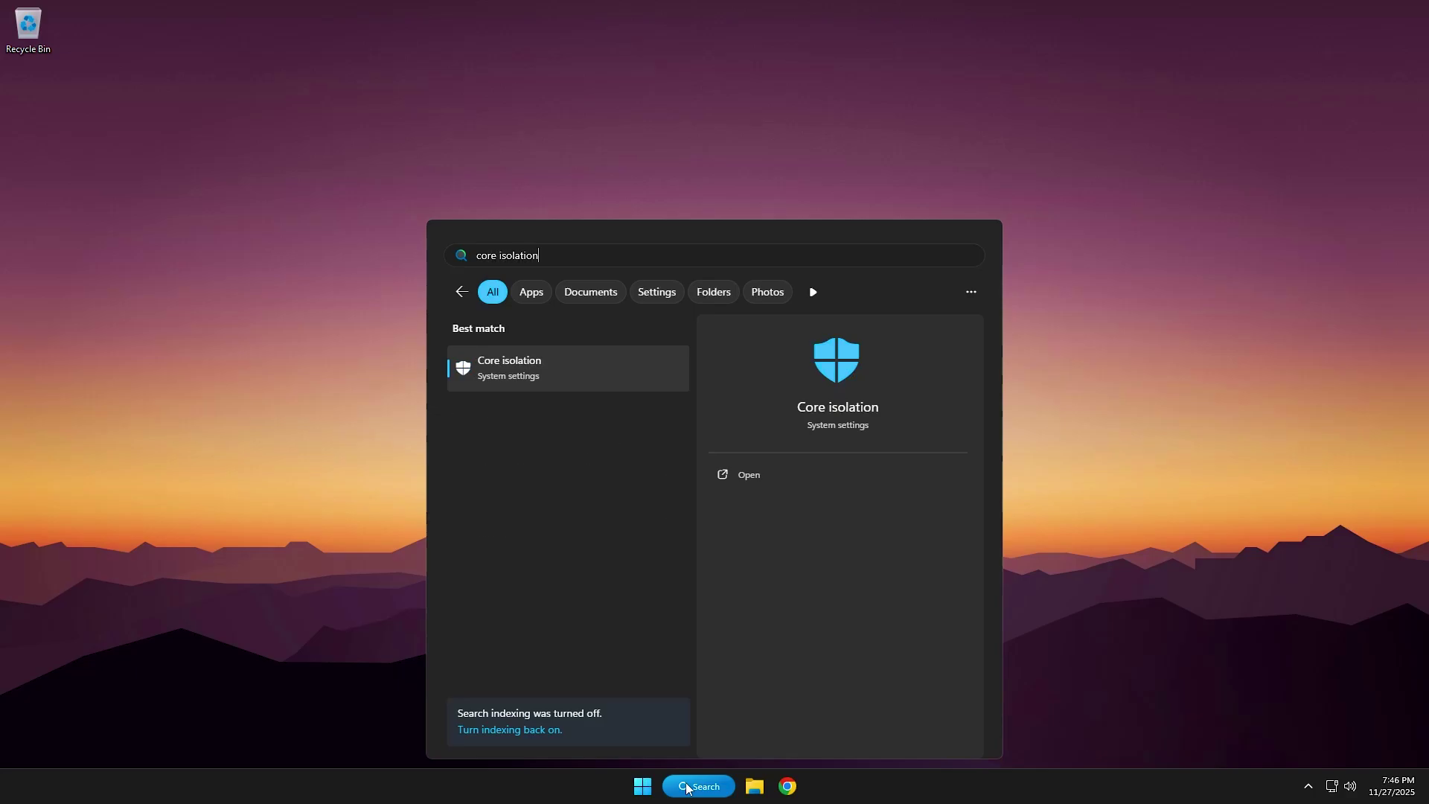
{"action": "left_click", "coordinate": [576, 364]}
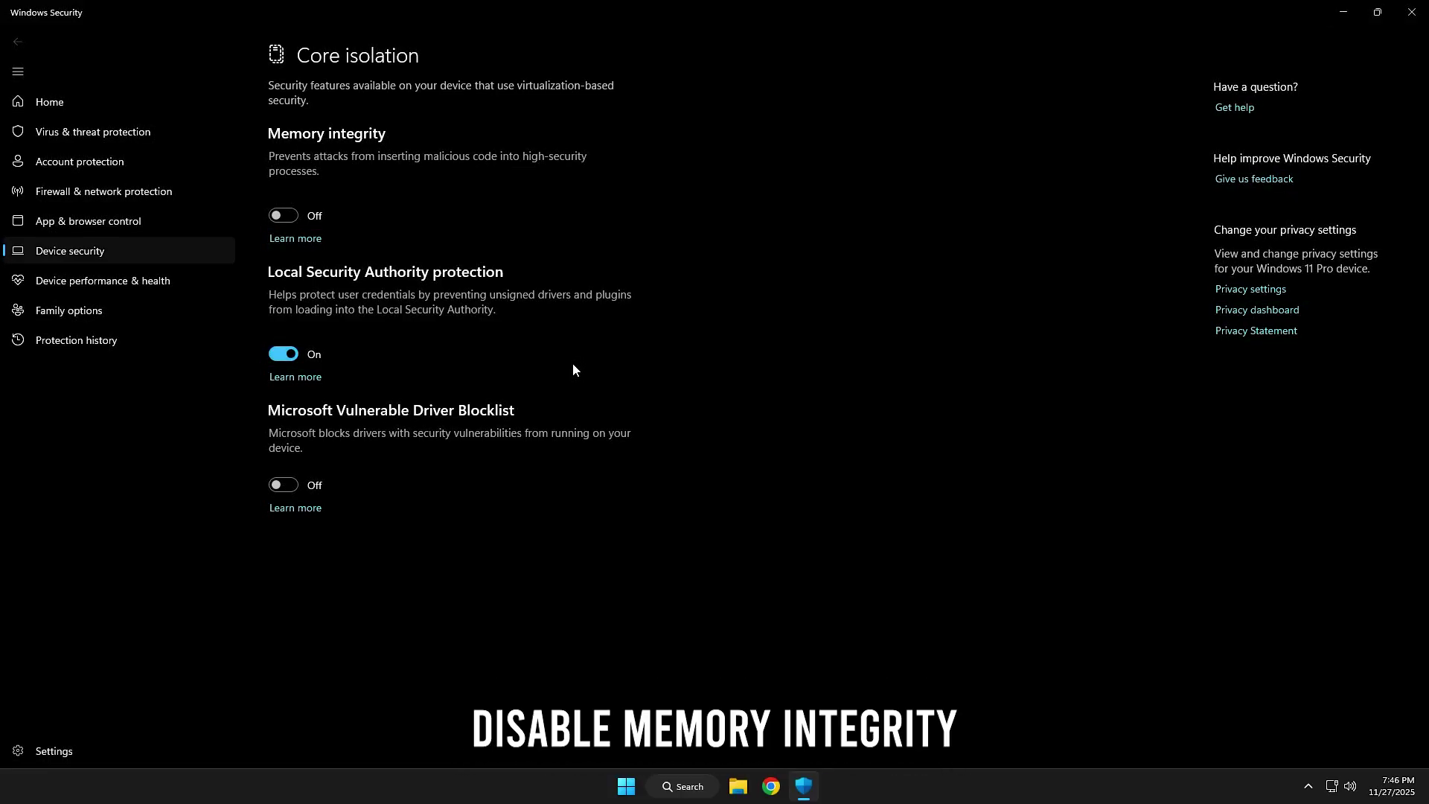
{"action": "left_click", "coordinate": [295, 216]}
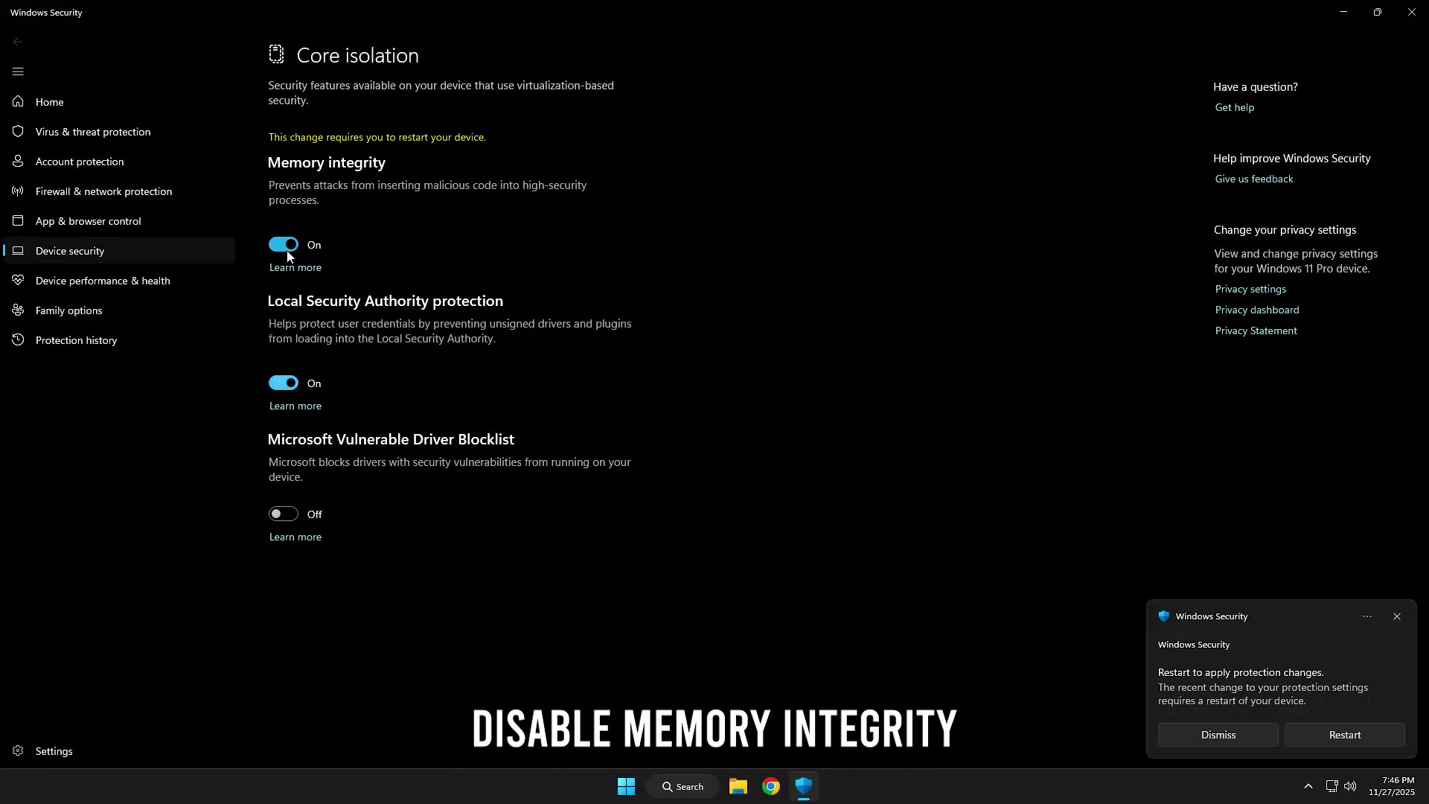
{"action": "left_click", "coordinate": [292, 243]}
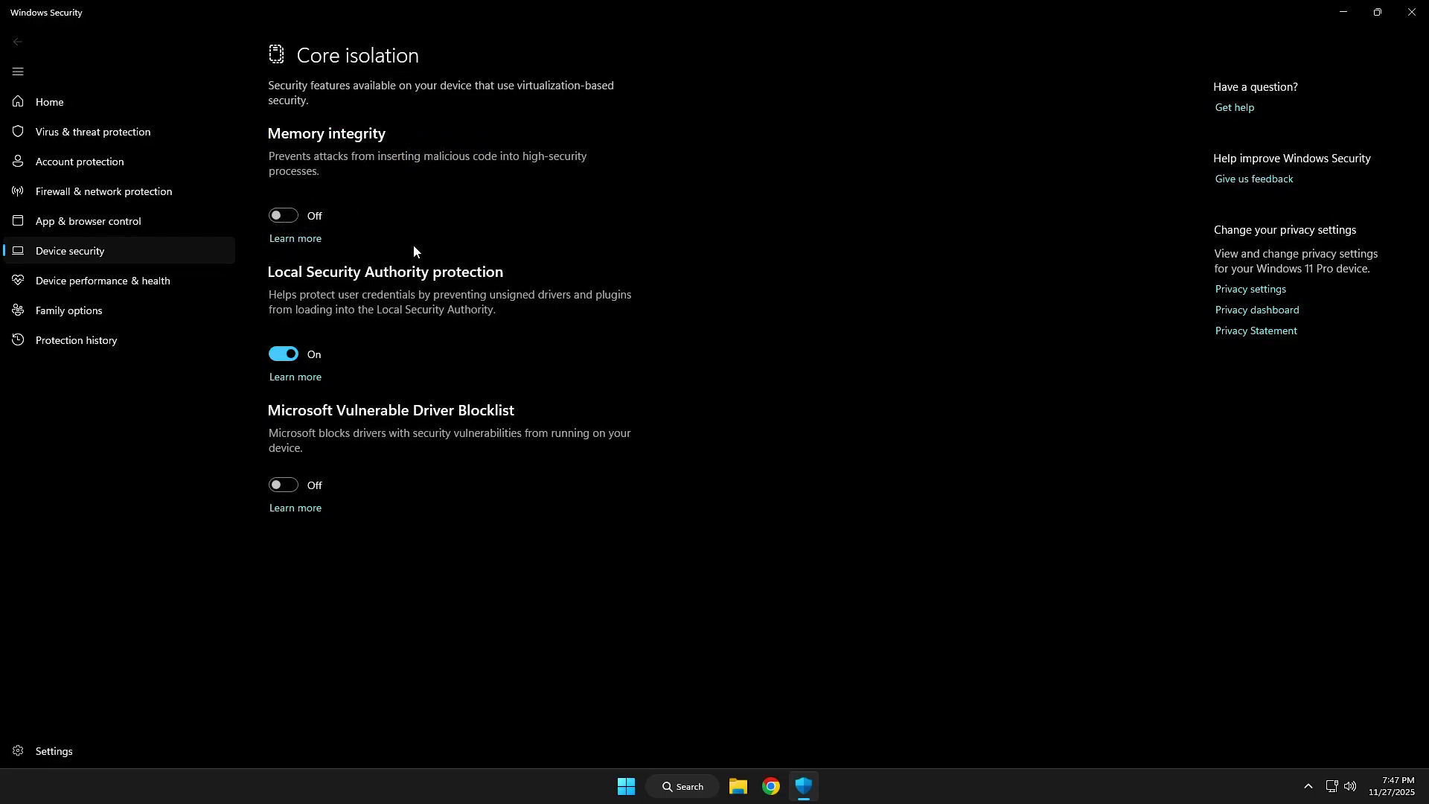
{"action": "left_click", "coordinate": [1412, 12]}
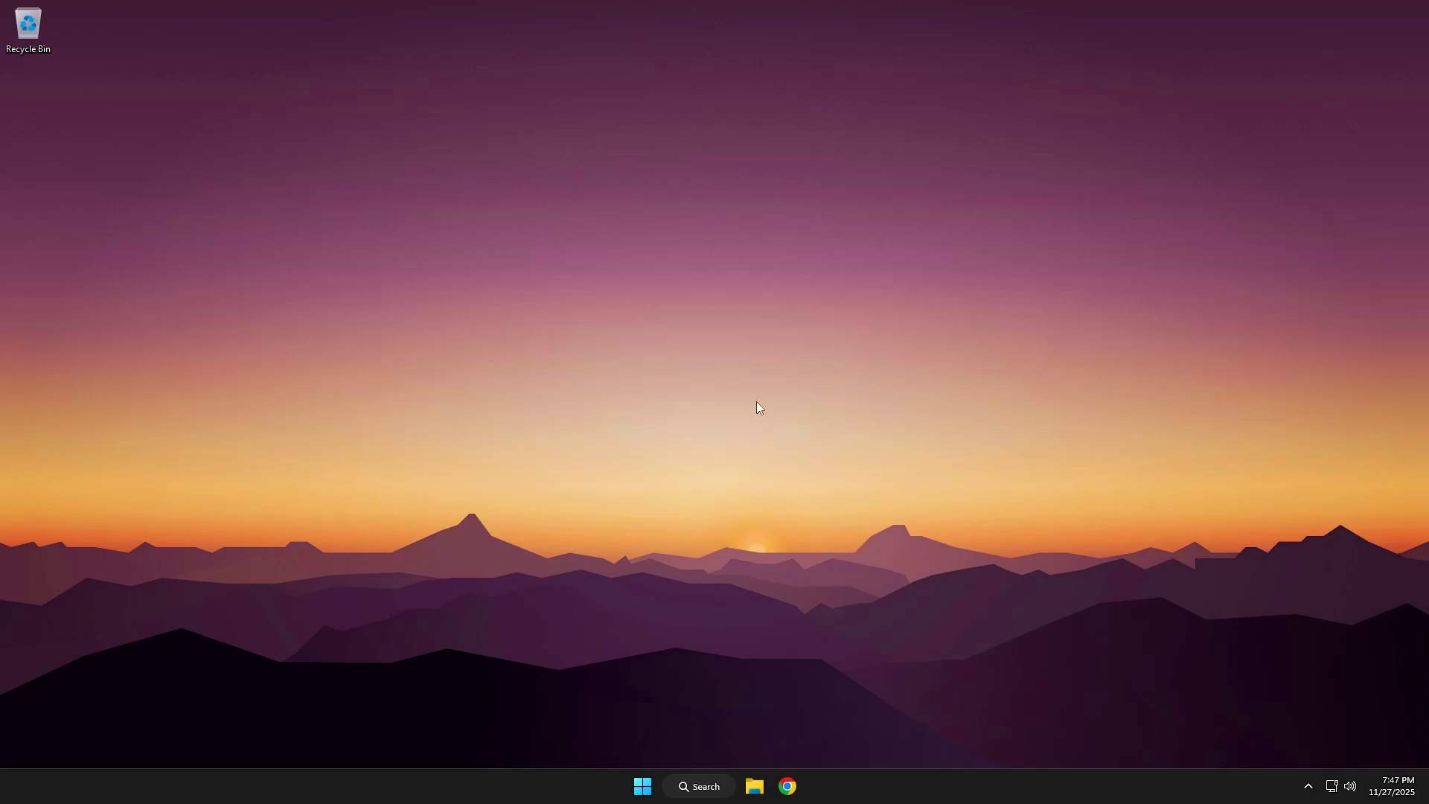
- Run gpedit.msc, maximize the Local Group Policy Editor and widen its policy tree
{"action": "right_click", "coordinate": [637, 786]}
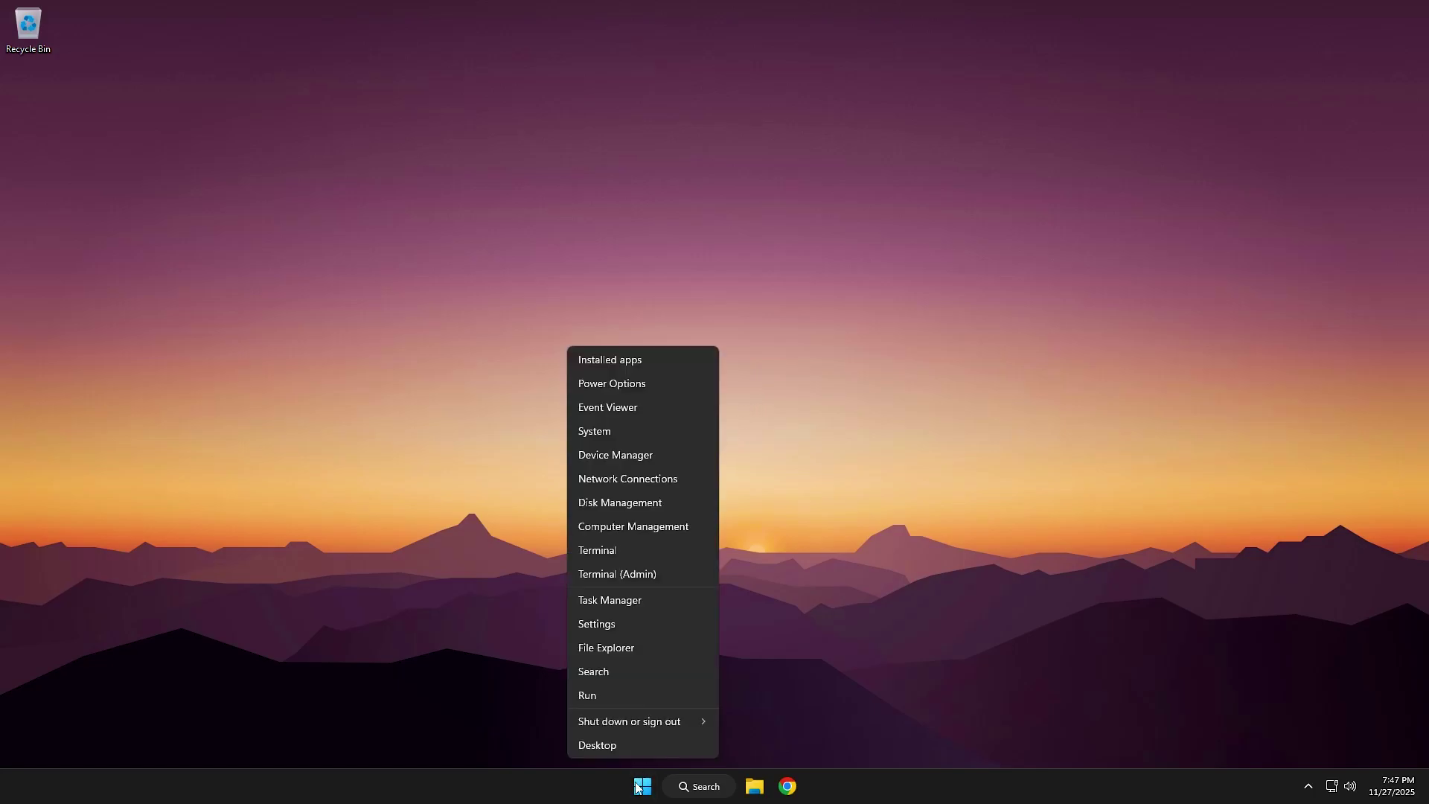
{"action": "left_click", "coordinate": [634, 695]}
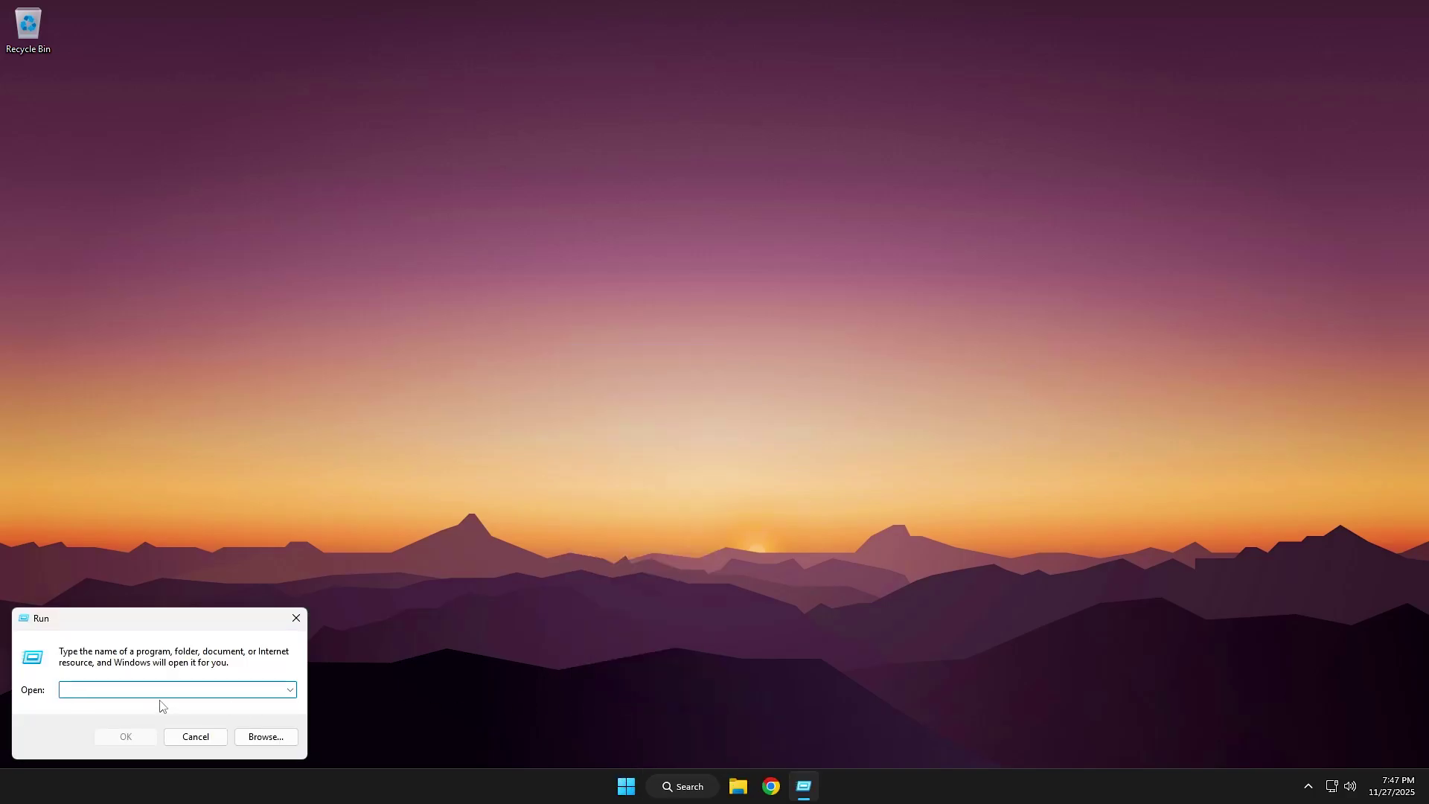
{"action": "type", "text": "gpedit.msc"}
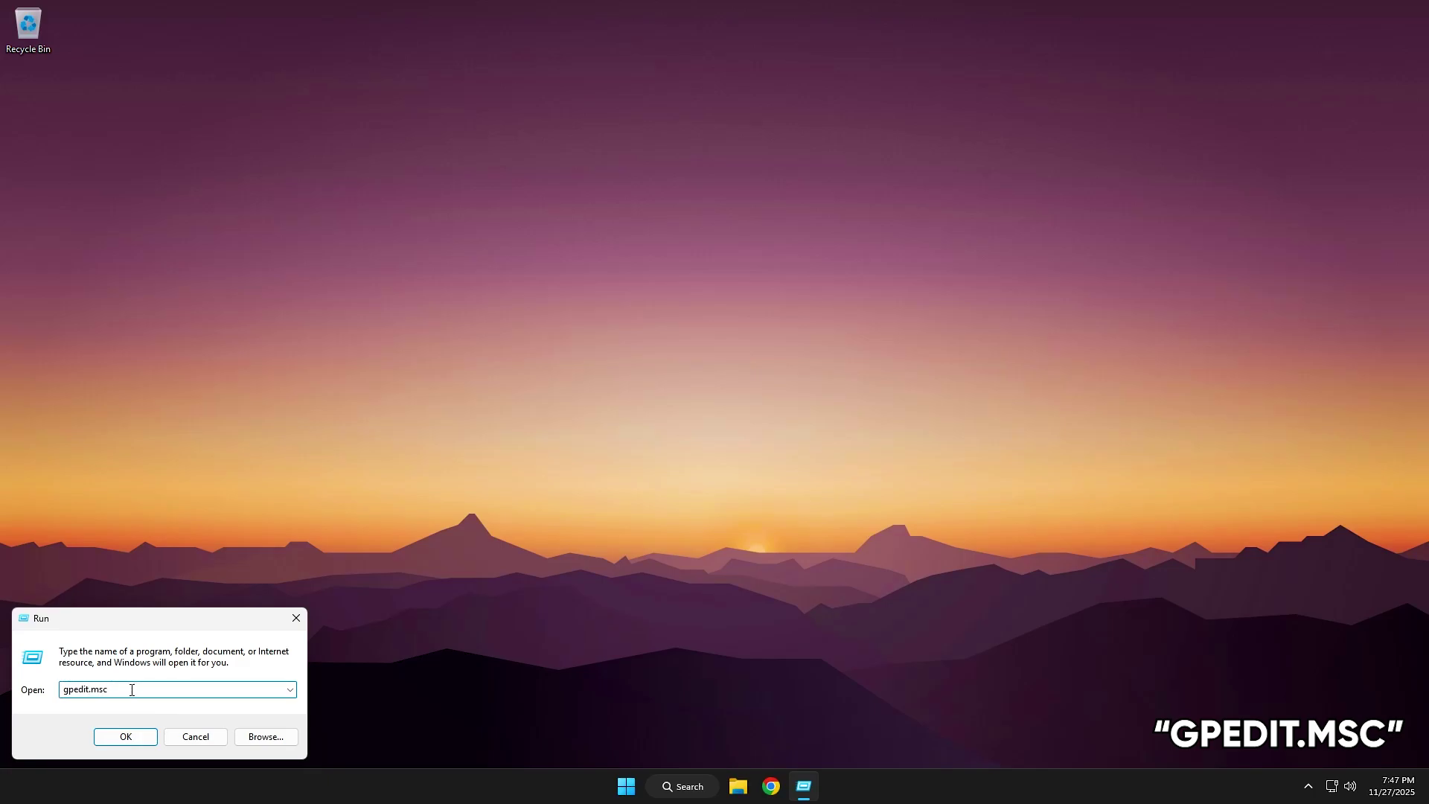
{"action": "double_click", "coordinate": [132, 690]}
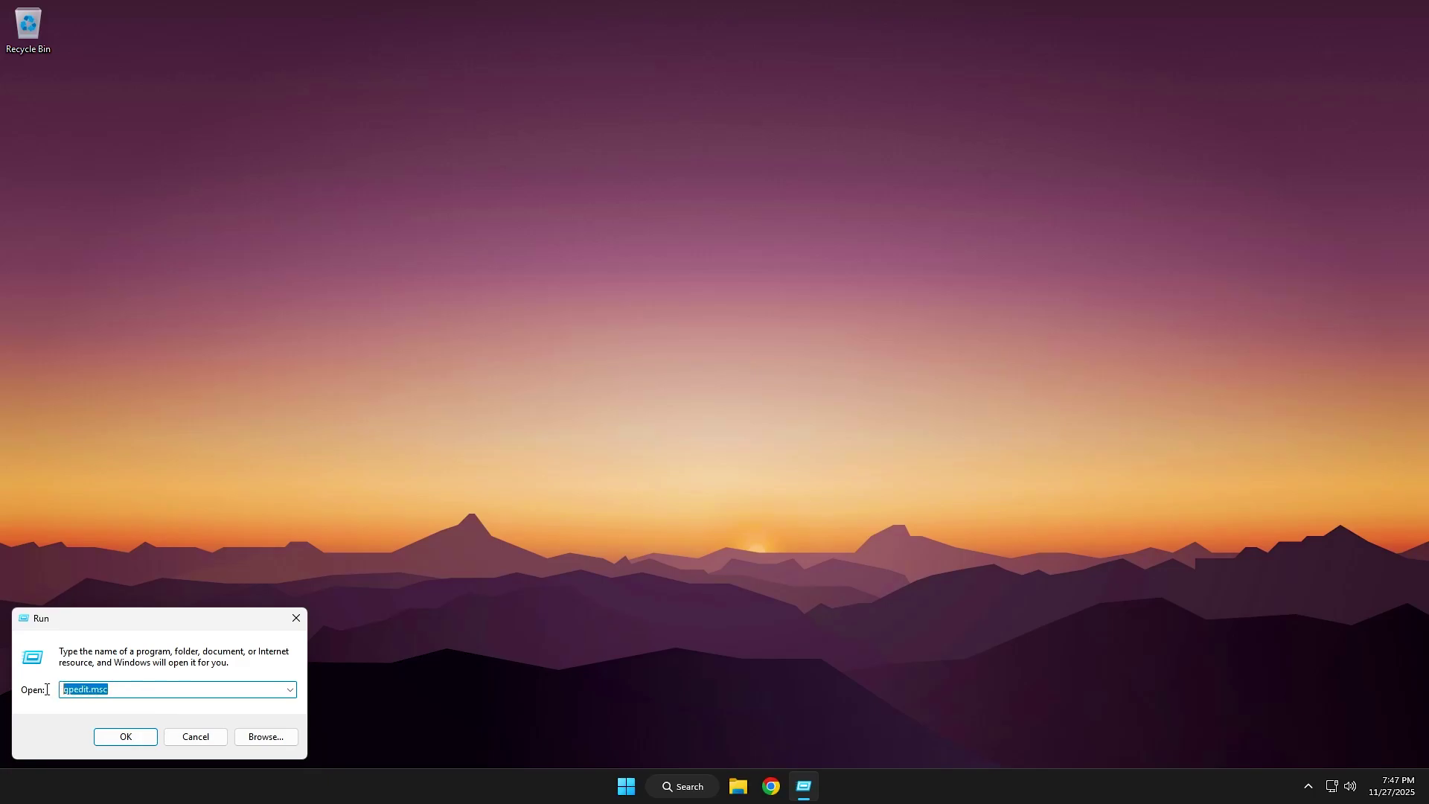
{"action": "left_click", "coordinate": [130, 739]}
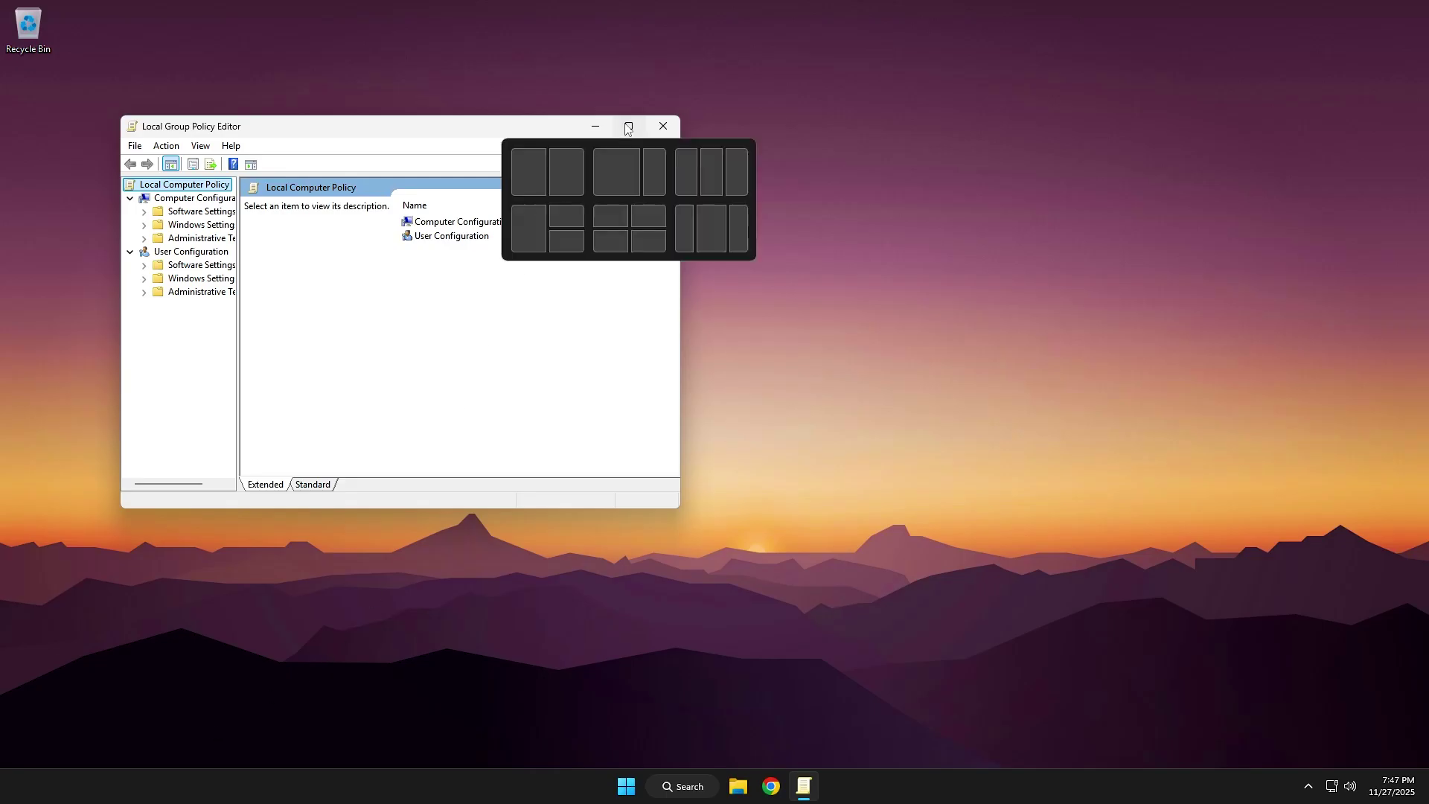
{"action": "left_click", "coordinate": [628, 123]}
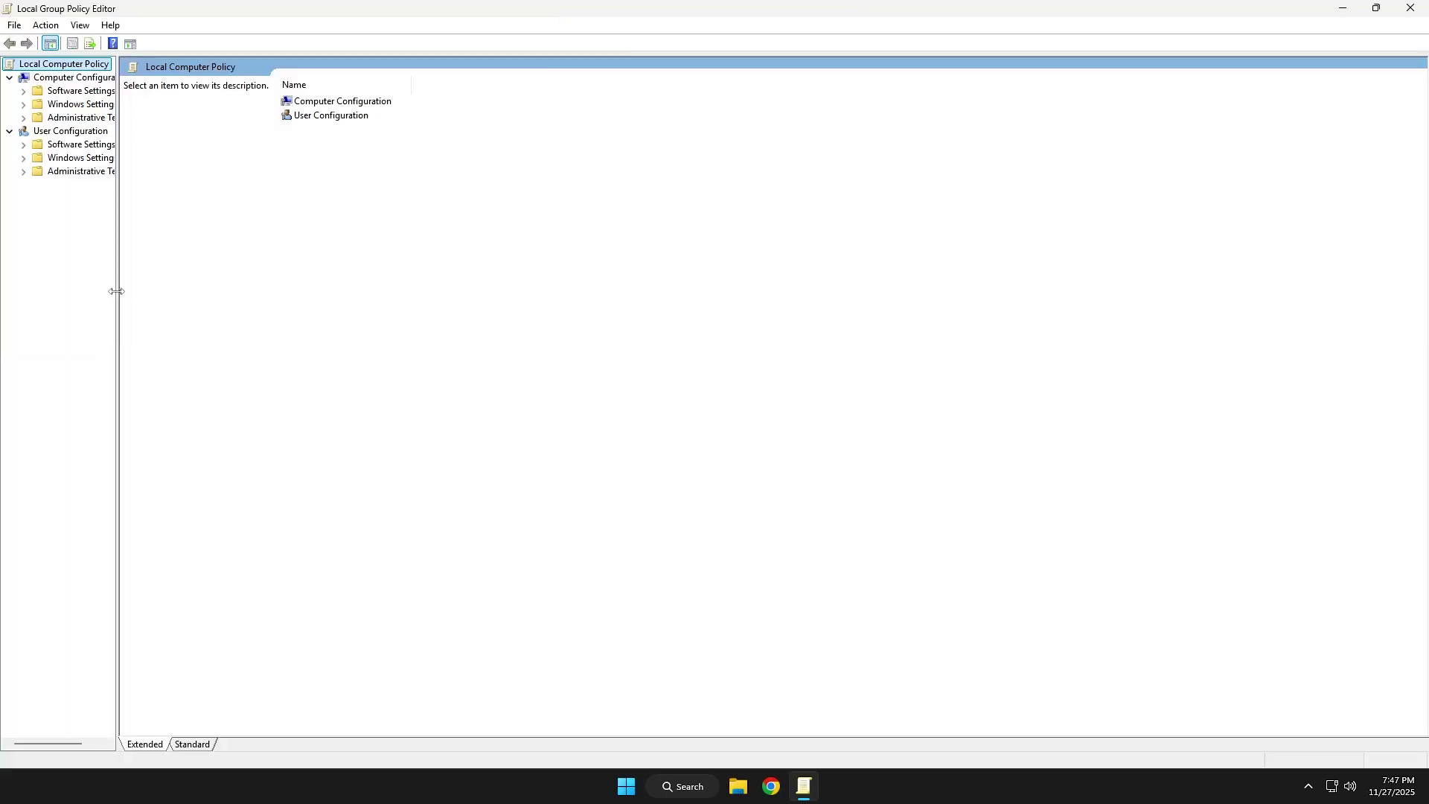
{"action": "left_click_drag", "start_coordinate": [113, 296], "coordinate": [185, 294]}
- Open the Power Throttling Settings folder under Computer Configuration, Administrative Templates, System, Power Management
{"action": "left_click", "coordinate": [93, 119]}
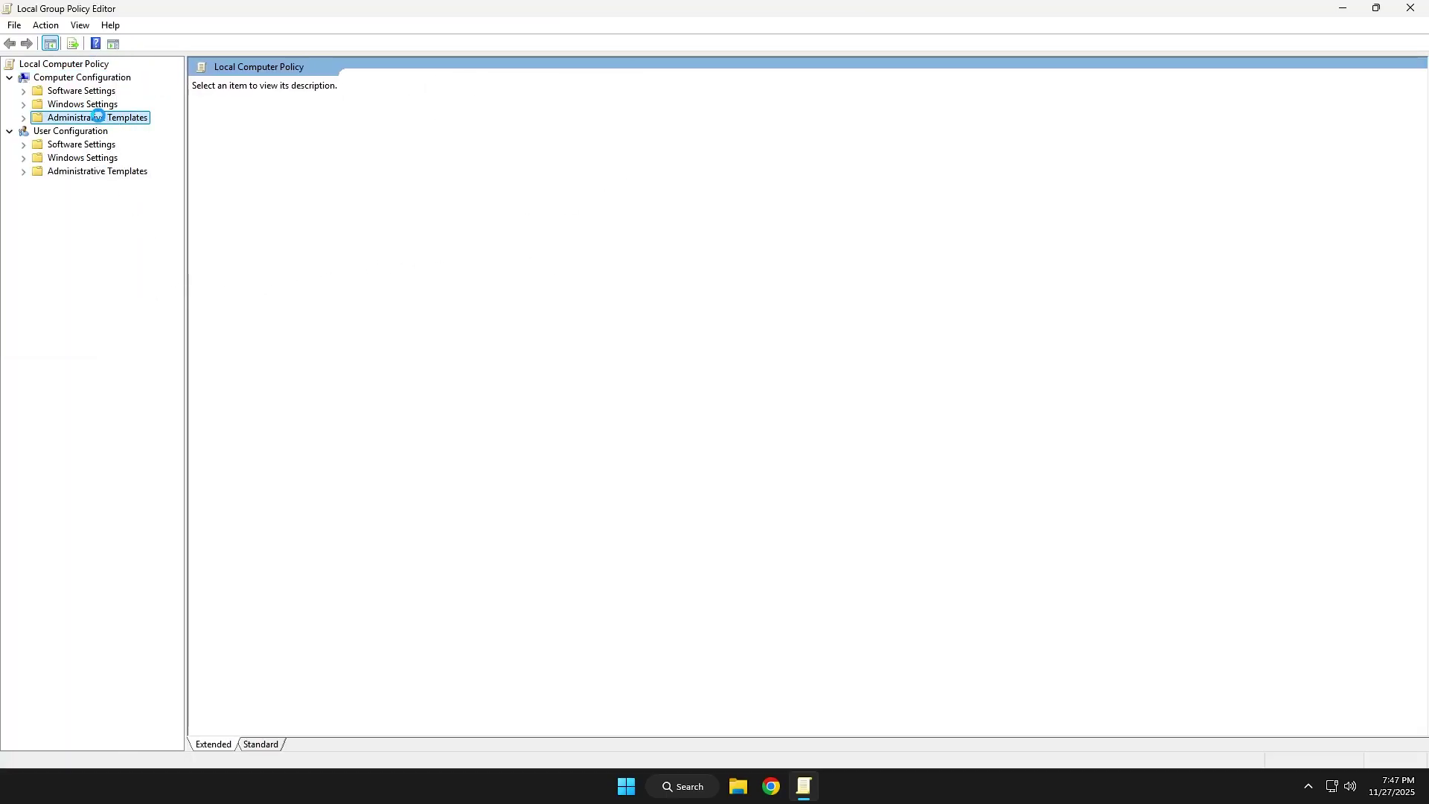
{"action": "left_click", "coordinate": [474, 188]}
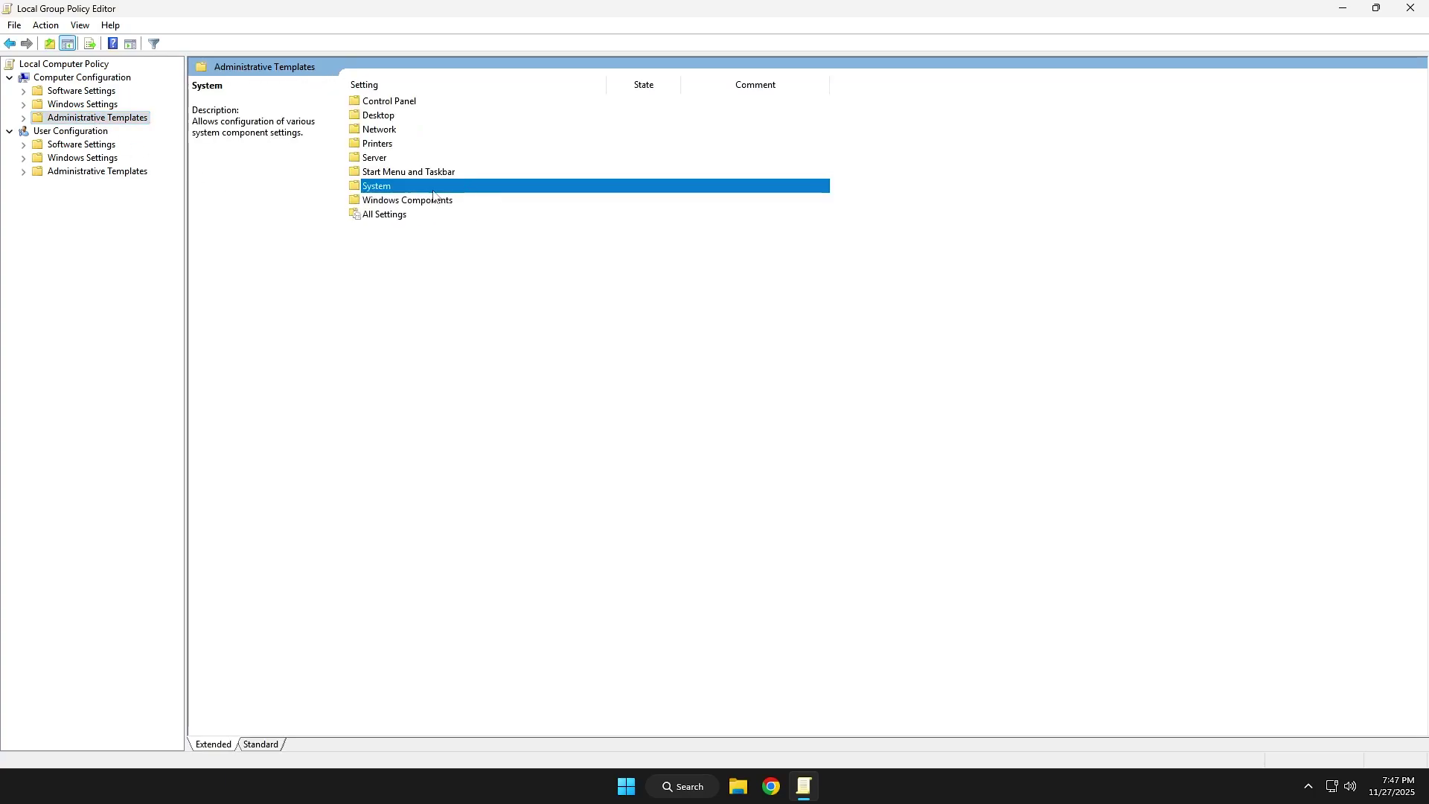
{"action": "double_click", "coordinate": [382, 186]}
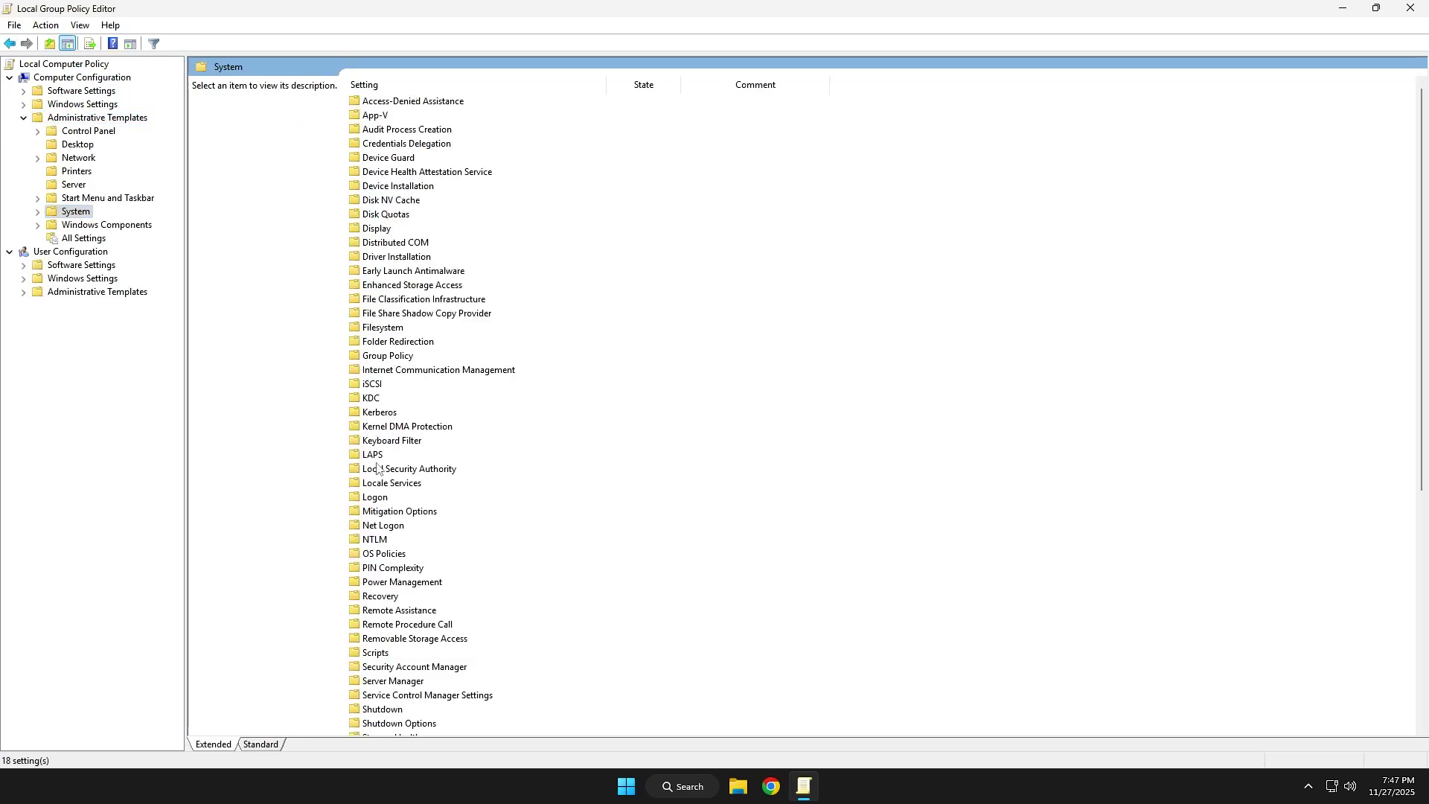
{"action": "left_click", "coordinate": [383, 582]}
{"action": "double_click", "coordinate": [384, 585]}
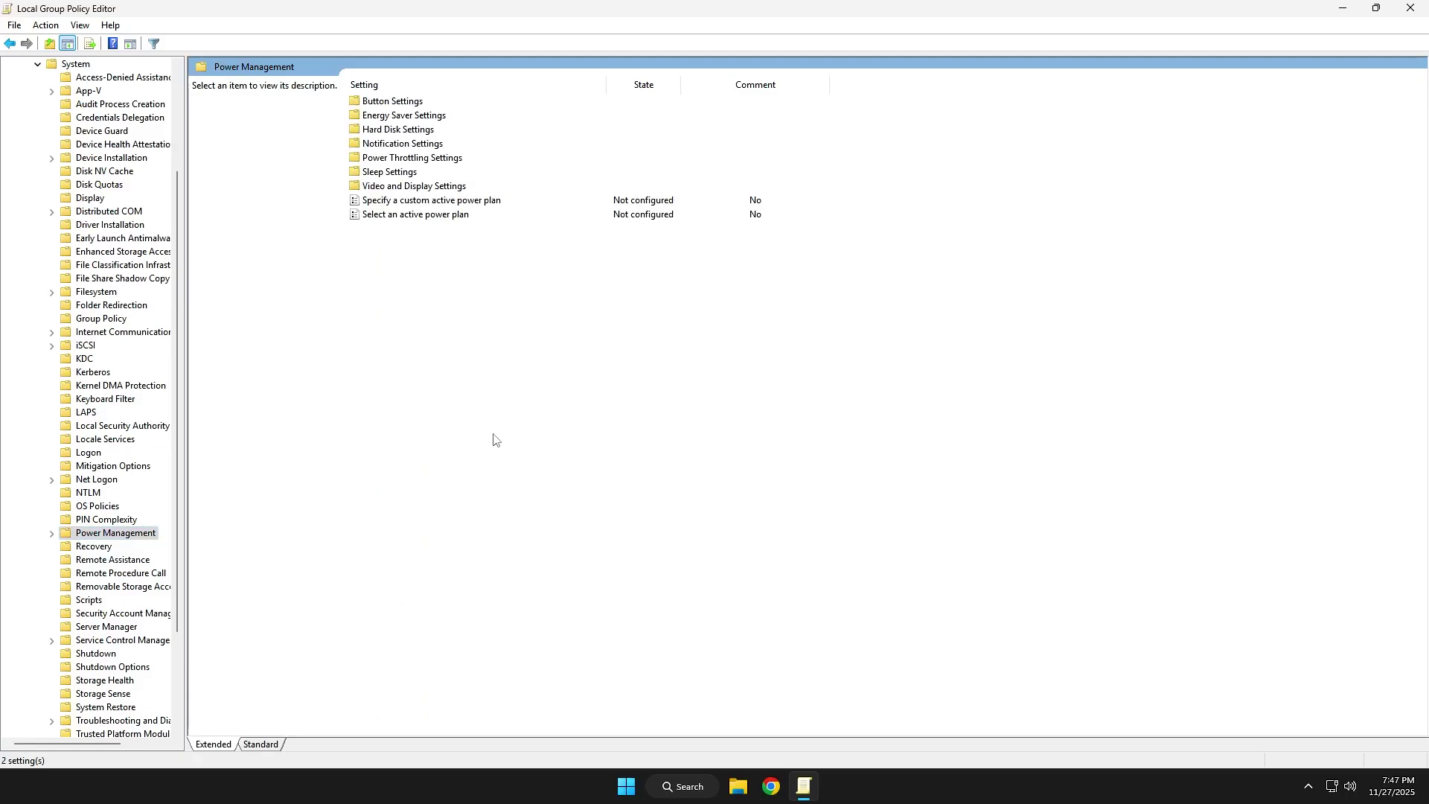
{"action": "left_click", "coordinate": [391, 163]}
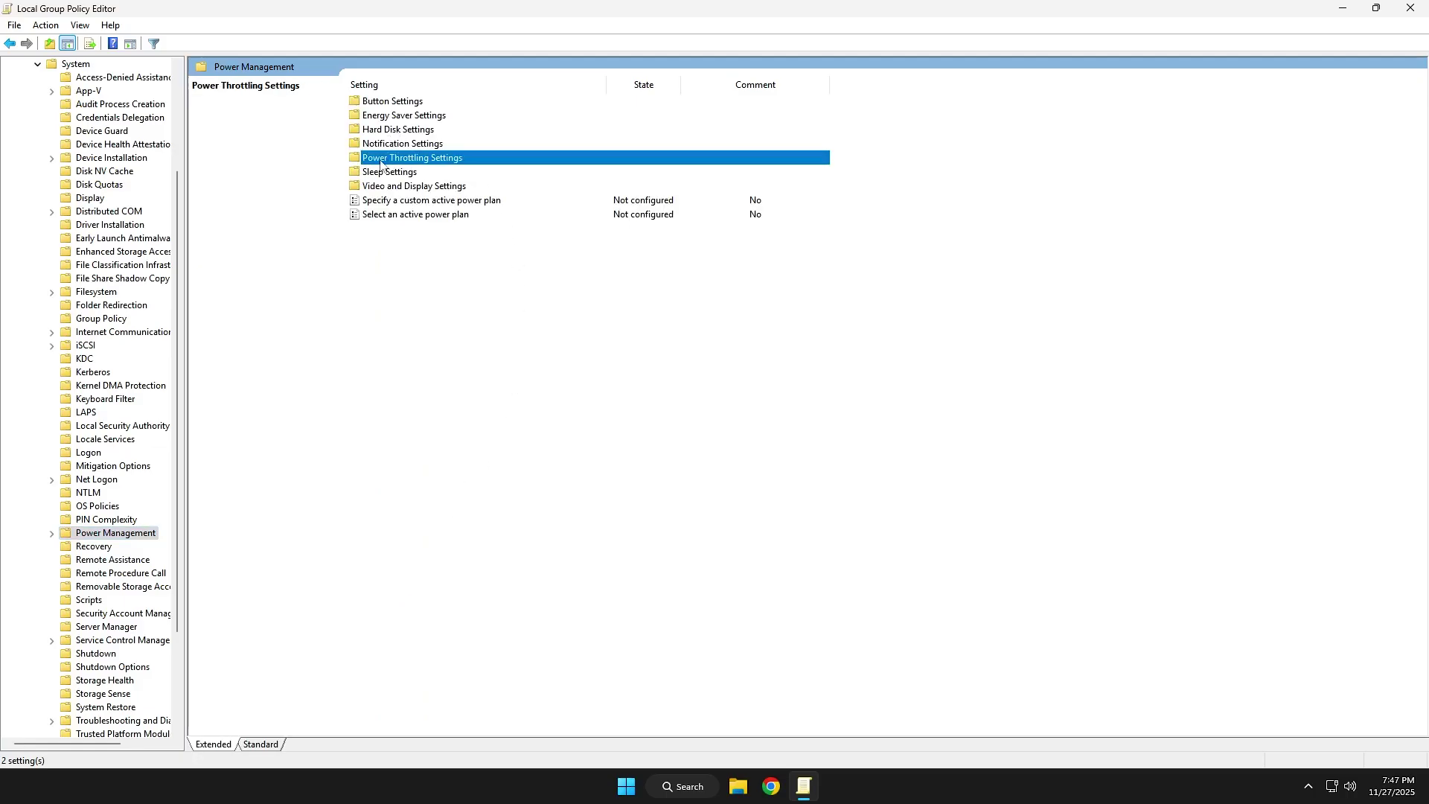
{"action": "double_click", "coordinate": [375, 164]}
- Set the Turn off Power Throttling policy to Enabled and apply it
{"action": "left_click", "coordinate": [397, 103]}
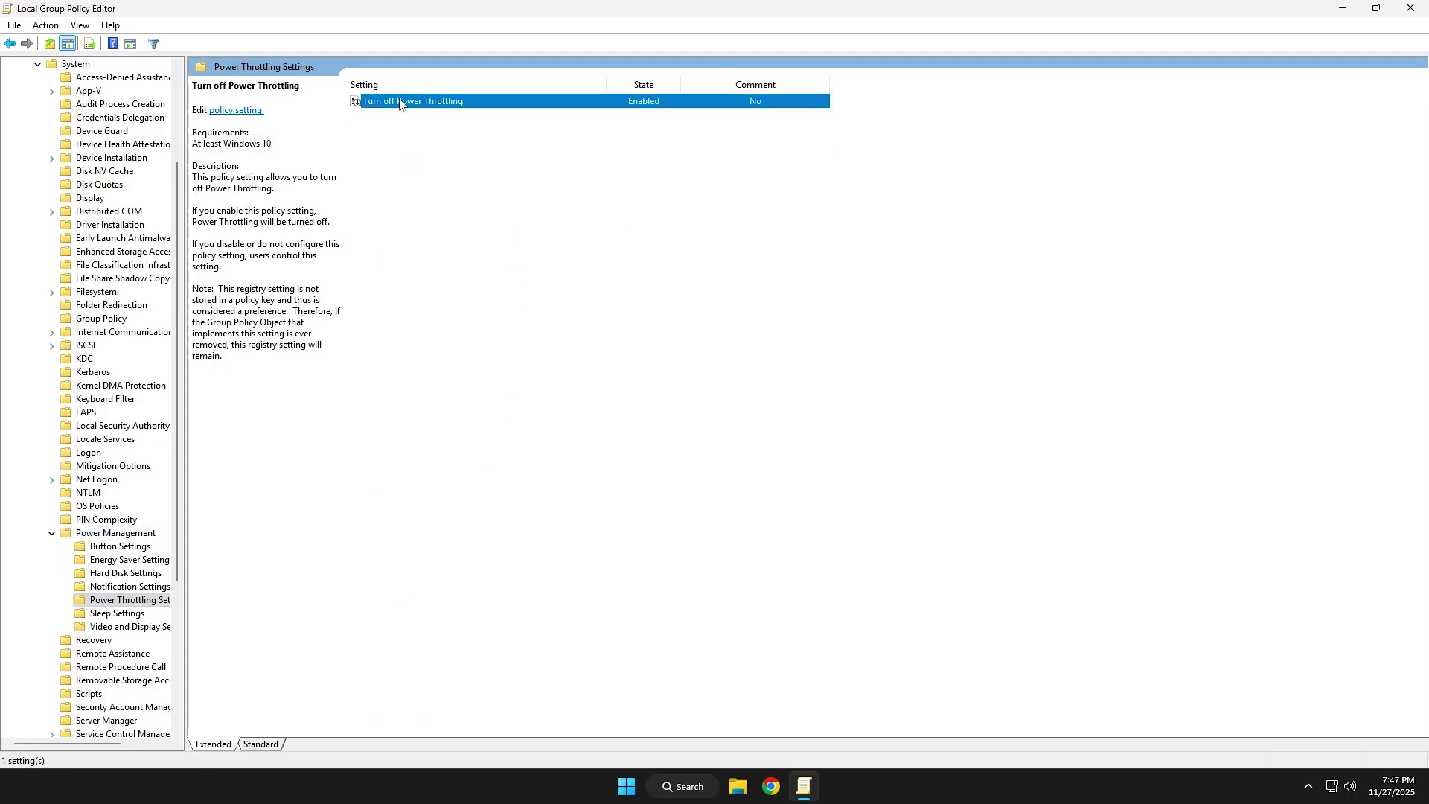
{"action": "double_click", "coordinate": [398, 102]}
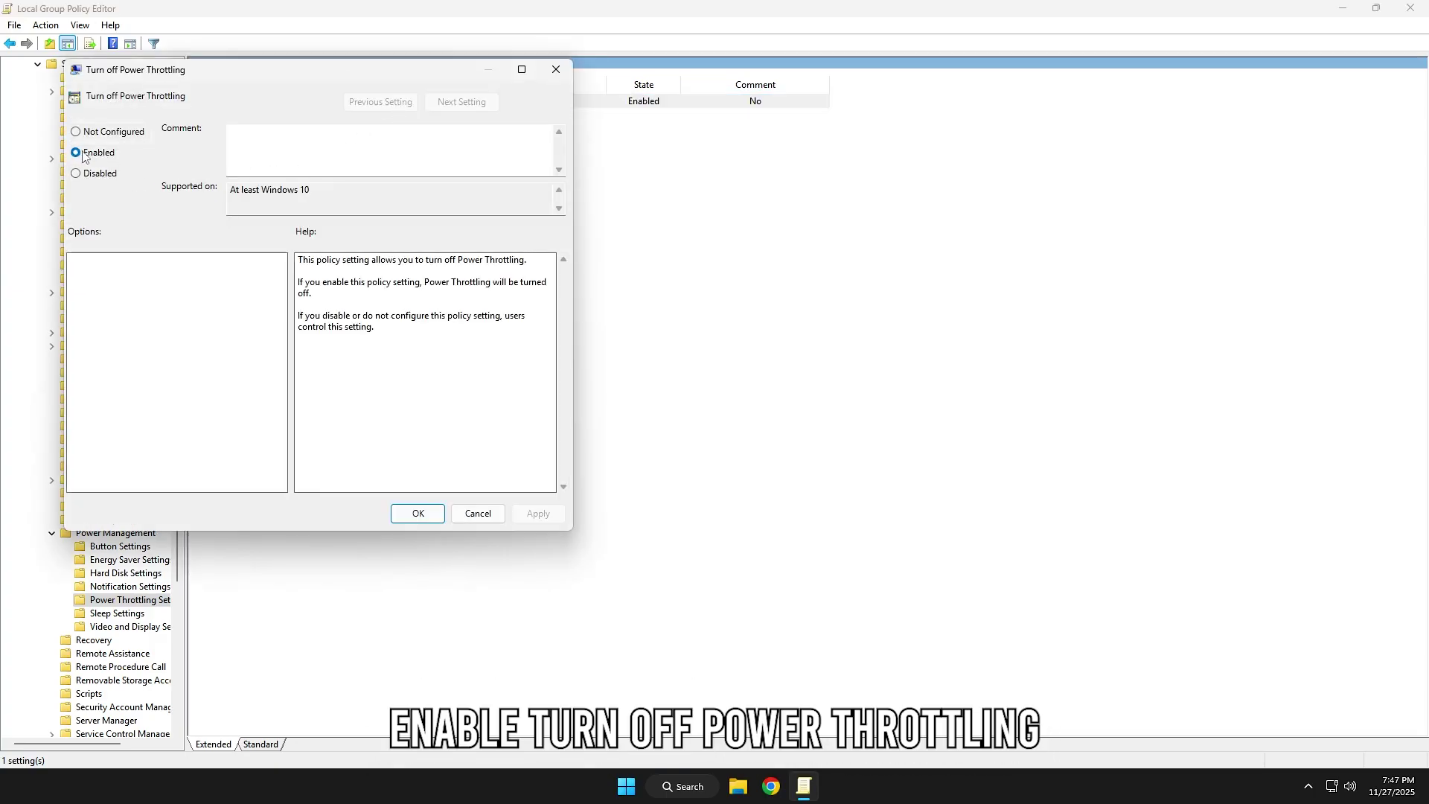
{"action": "left_click", "coordinate": [93, 174]}
{"action": "left_click", "coordinate": [86, 152]}
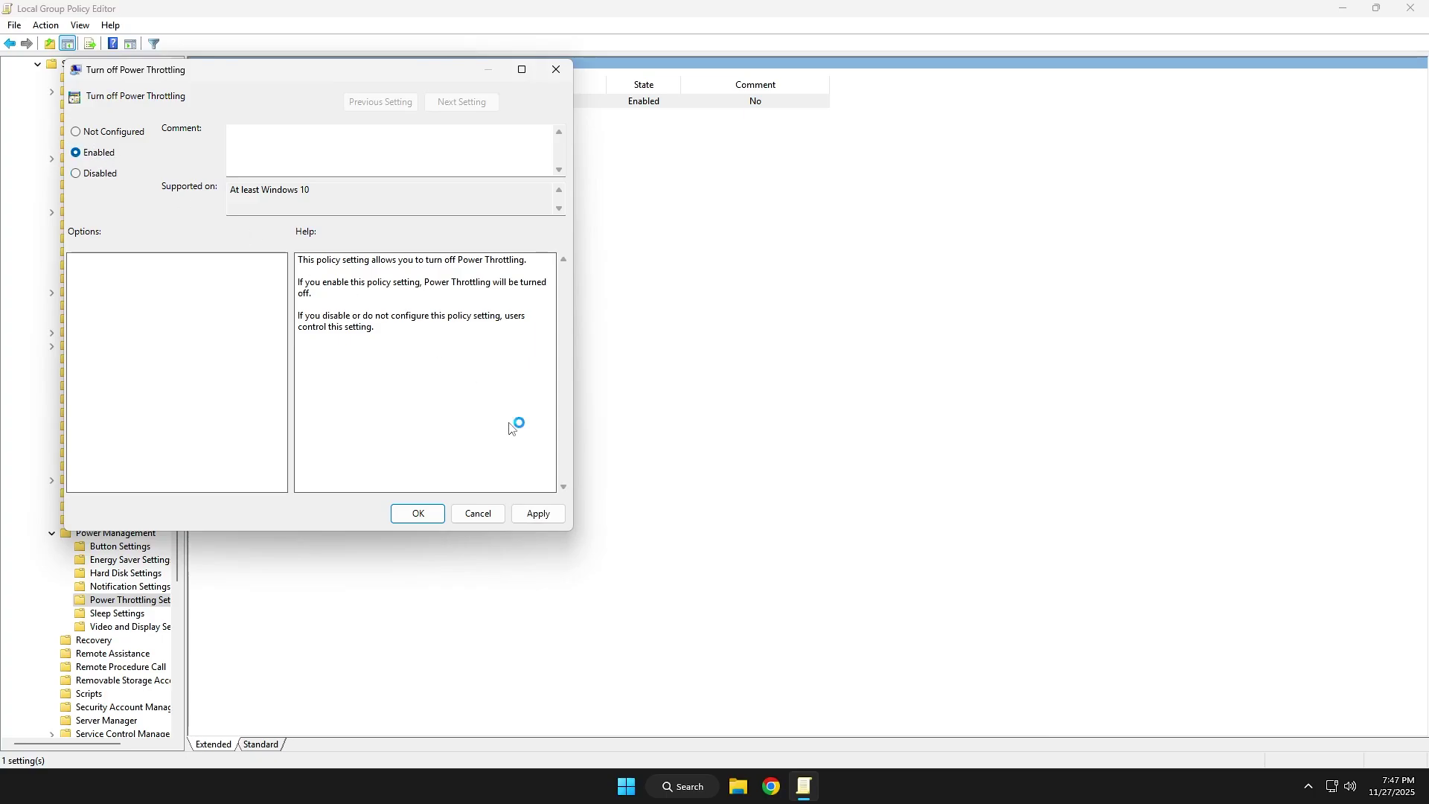
{"action": "left_click", "coordinate": [520, 511]}
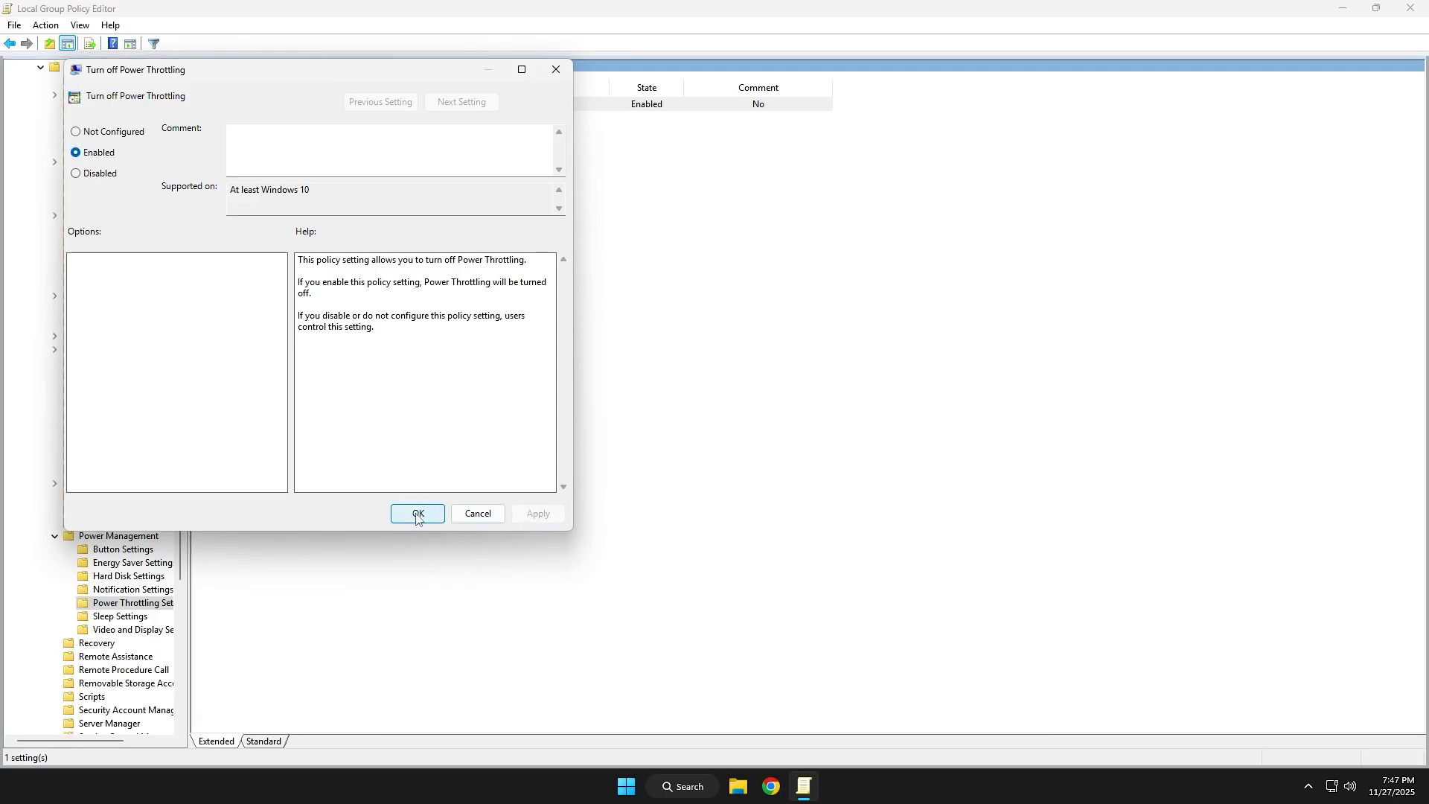
{"action": "left_click", "coordinate": [418, 514]}
- Collapse the expanded Computer Configuration policy folders and open App Privacy under Administrative Templates, Windows Components
{"action": "left_click", "coordinate": [55, 536]}
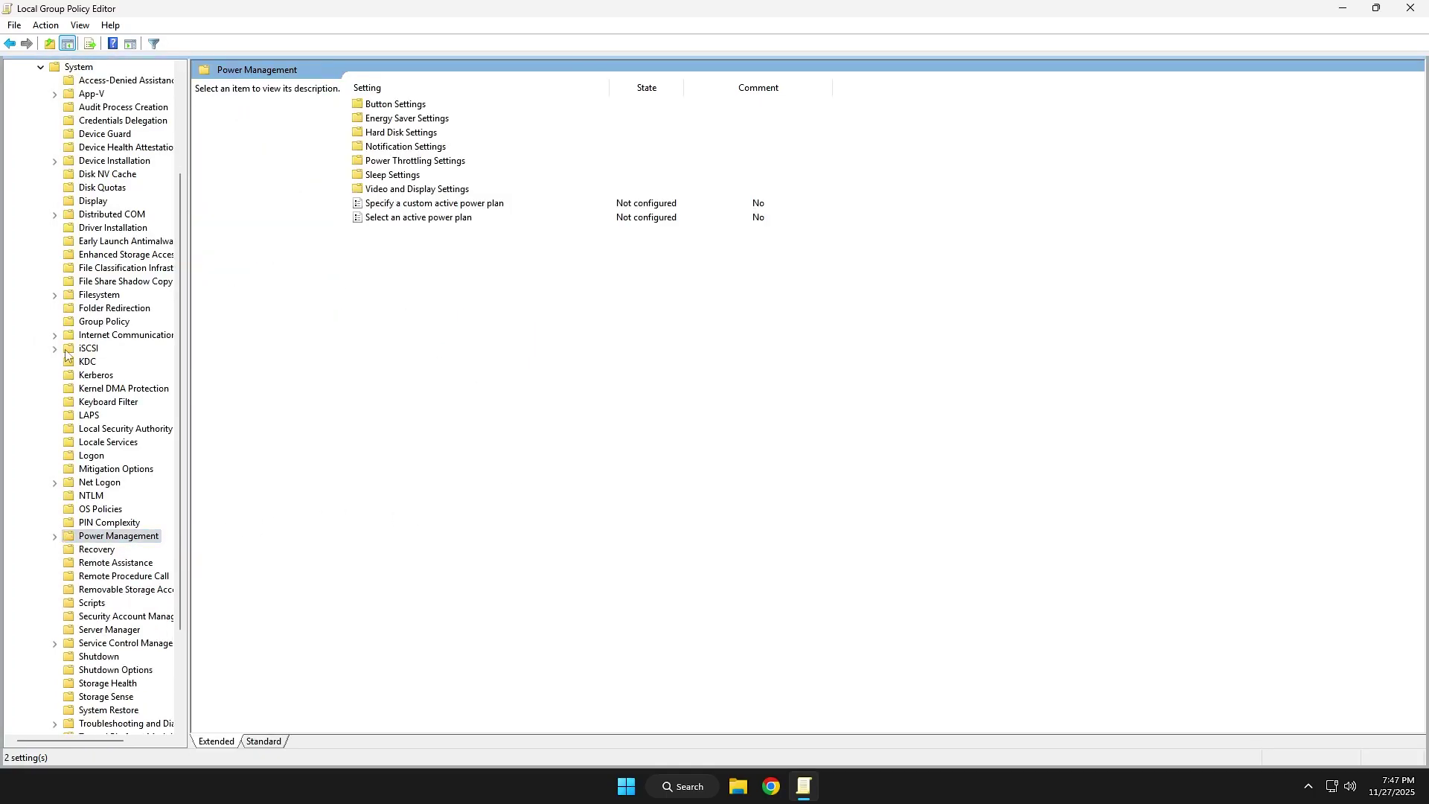
{"action": "left_click", "coordinate": [39, 68]}
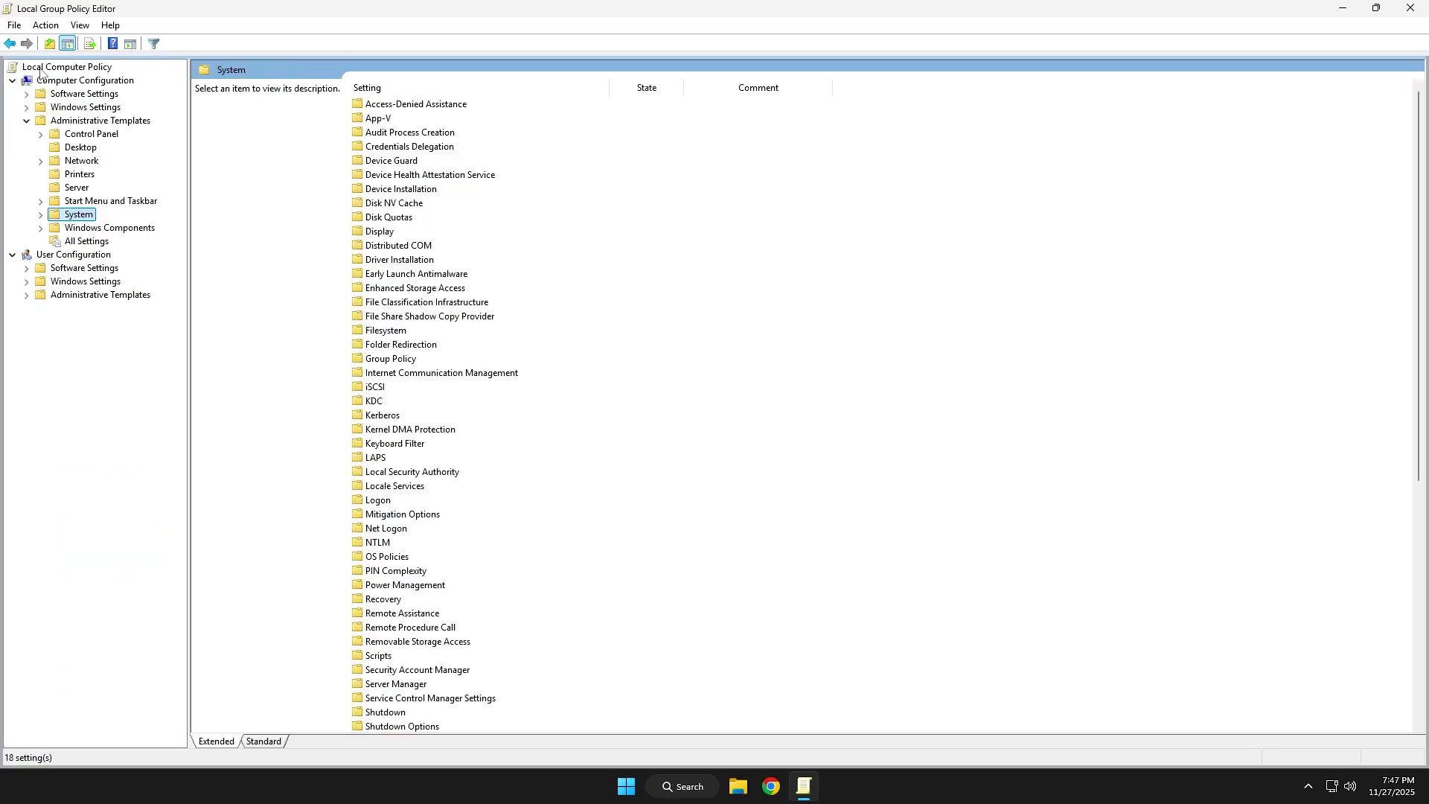
{"action": "left_click", "coordinate": [26, 121]}
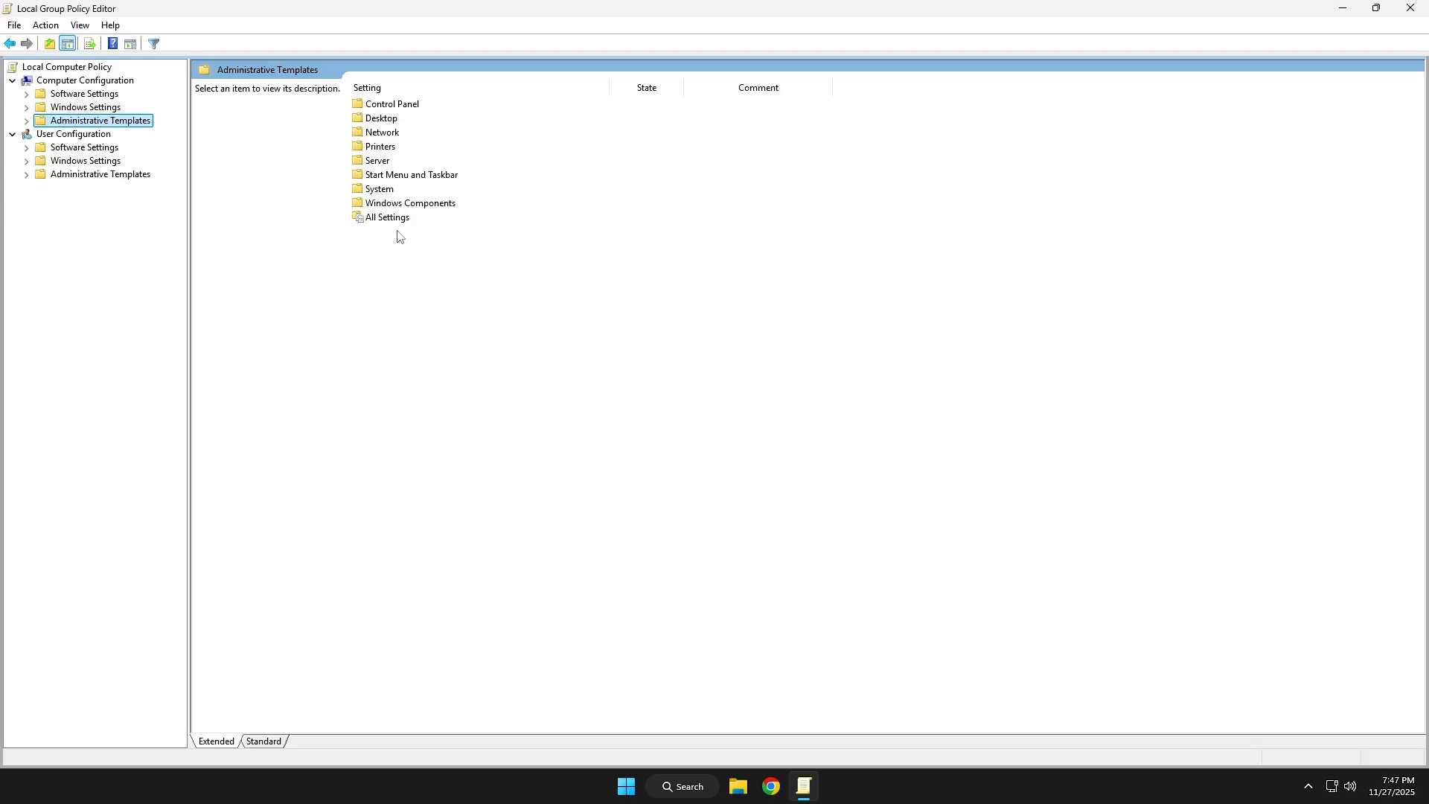
{"action": "left_click", "coordinate": [395, 204]}
{"action": "double_click", "coordinate": [394, 206]}
{"action": "double_click", "coordinate": [390, 147]}
- Set the Let Windows apps run in the background policy to Enabled with Force Deny for all apps, apply it, and close the editor
{"action": "left_click", "coordinate": [397, 444]}
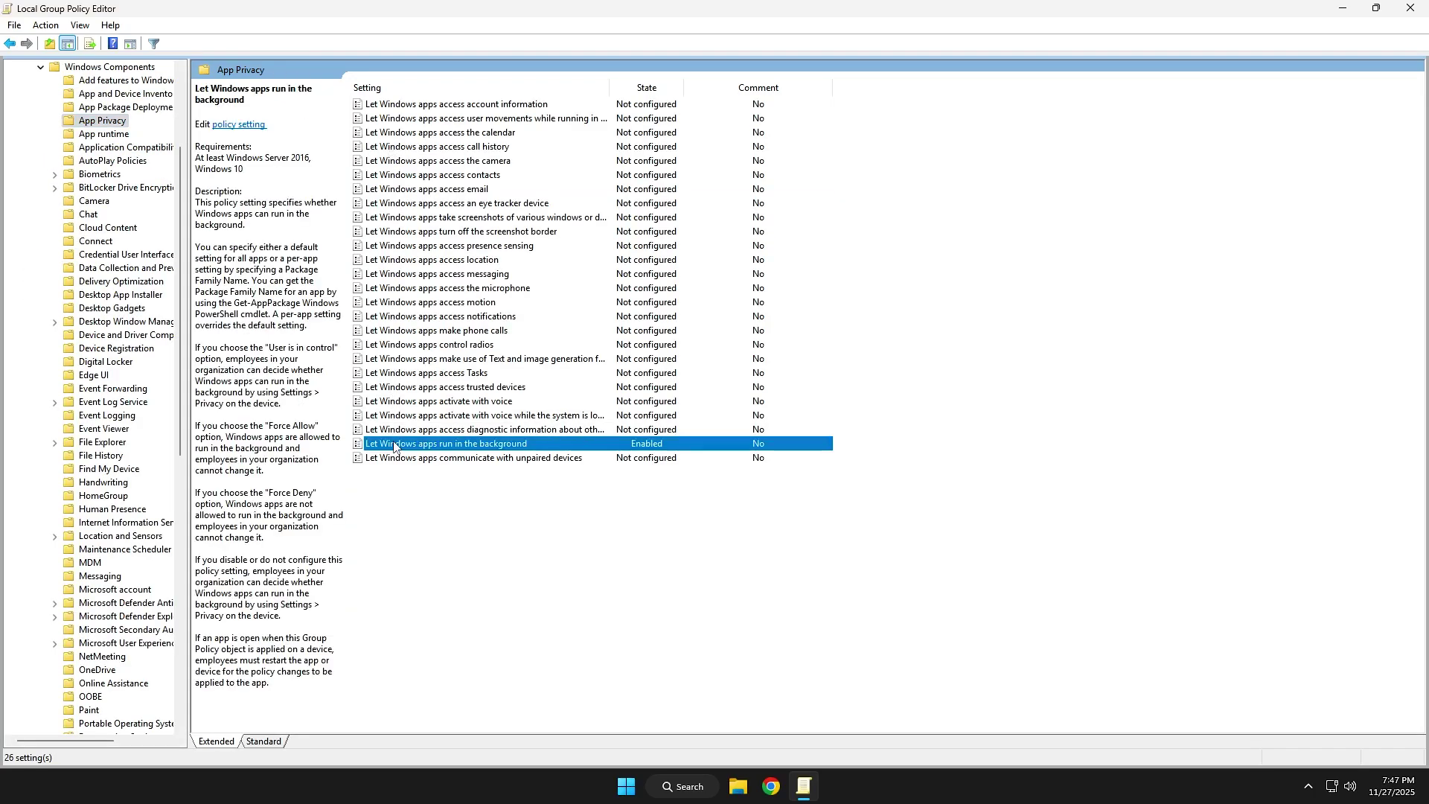
{"action": "double_click", "coordinate": [509, 445]}
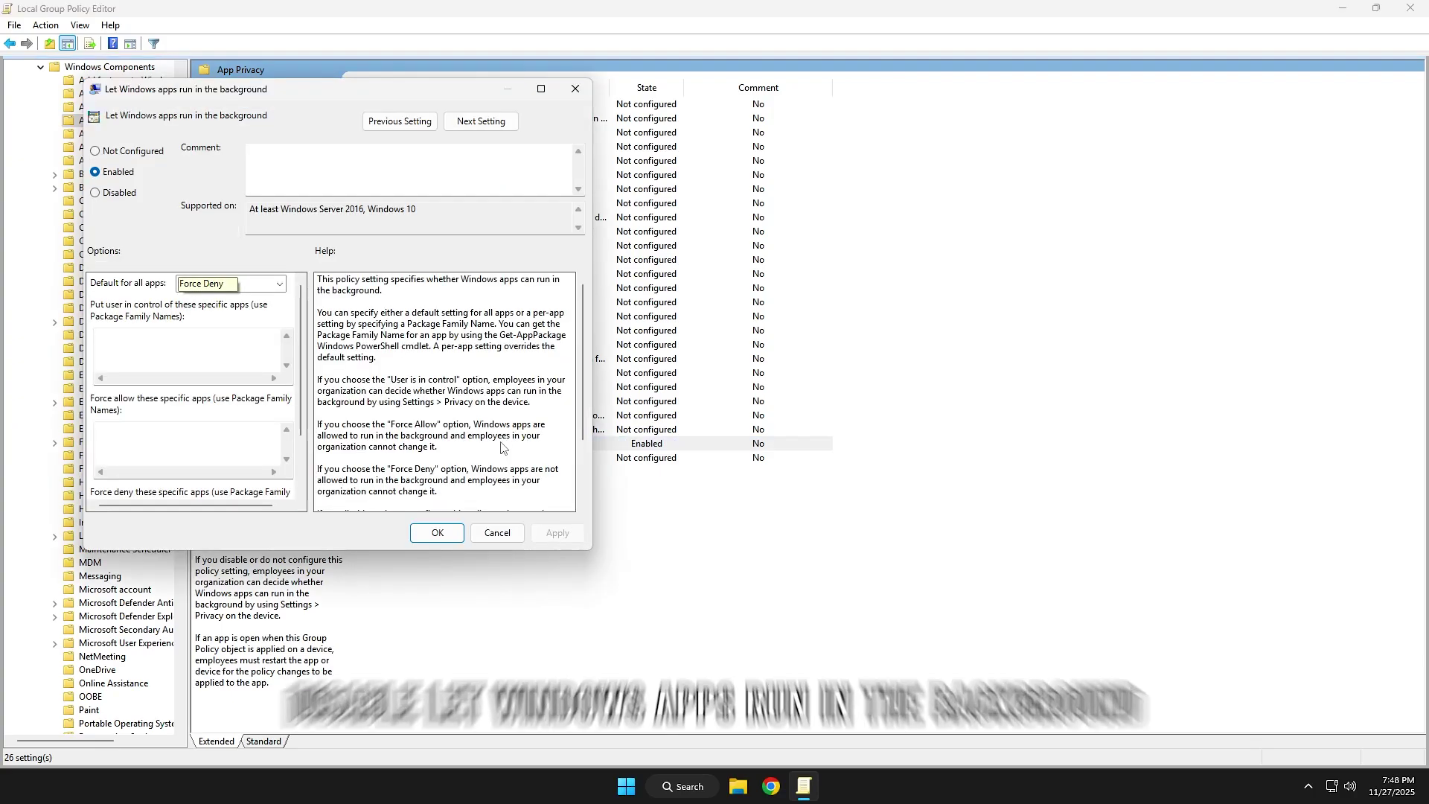
{"action": "left_click", "coordinate": [125, 194]}
{"action": "left_click", "coordinate": [125, 174]}
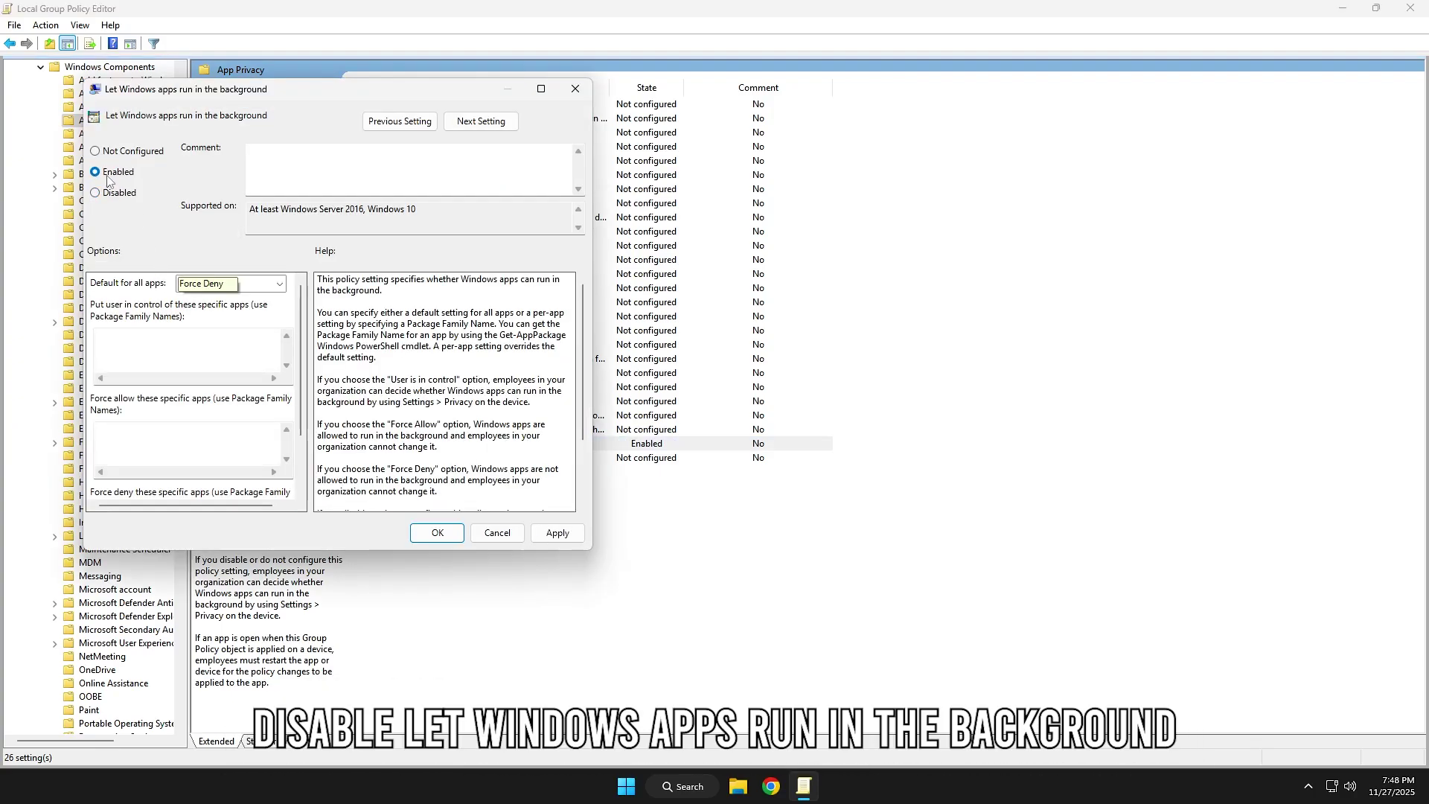
{"action": "left_click", "coordinate": [258, 287]}
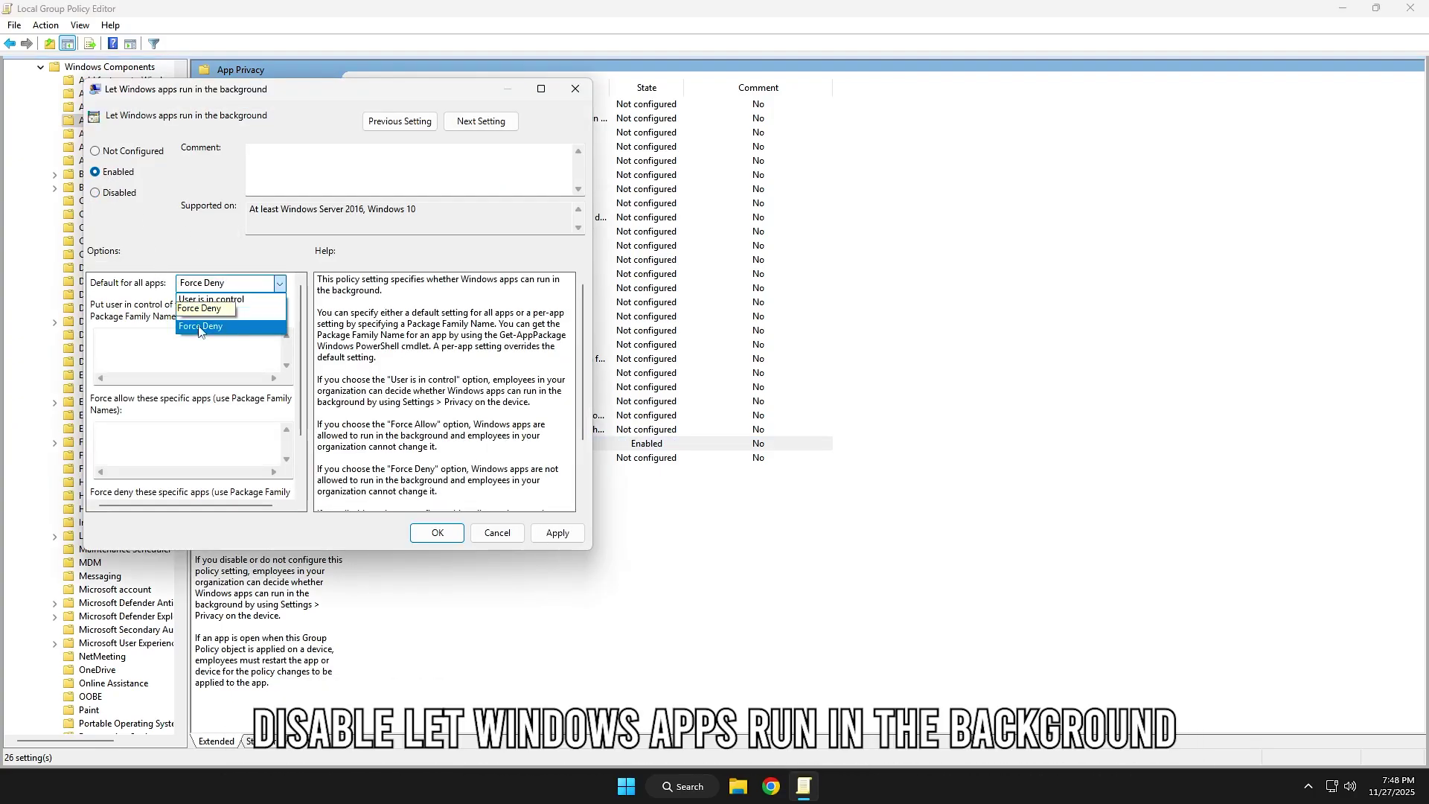
{"action": "left_click", "coordinate": [231, 326]}
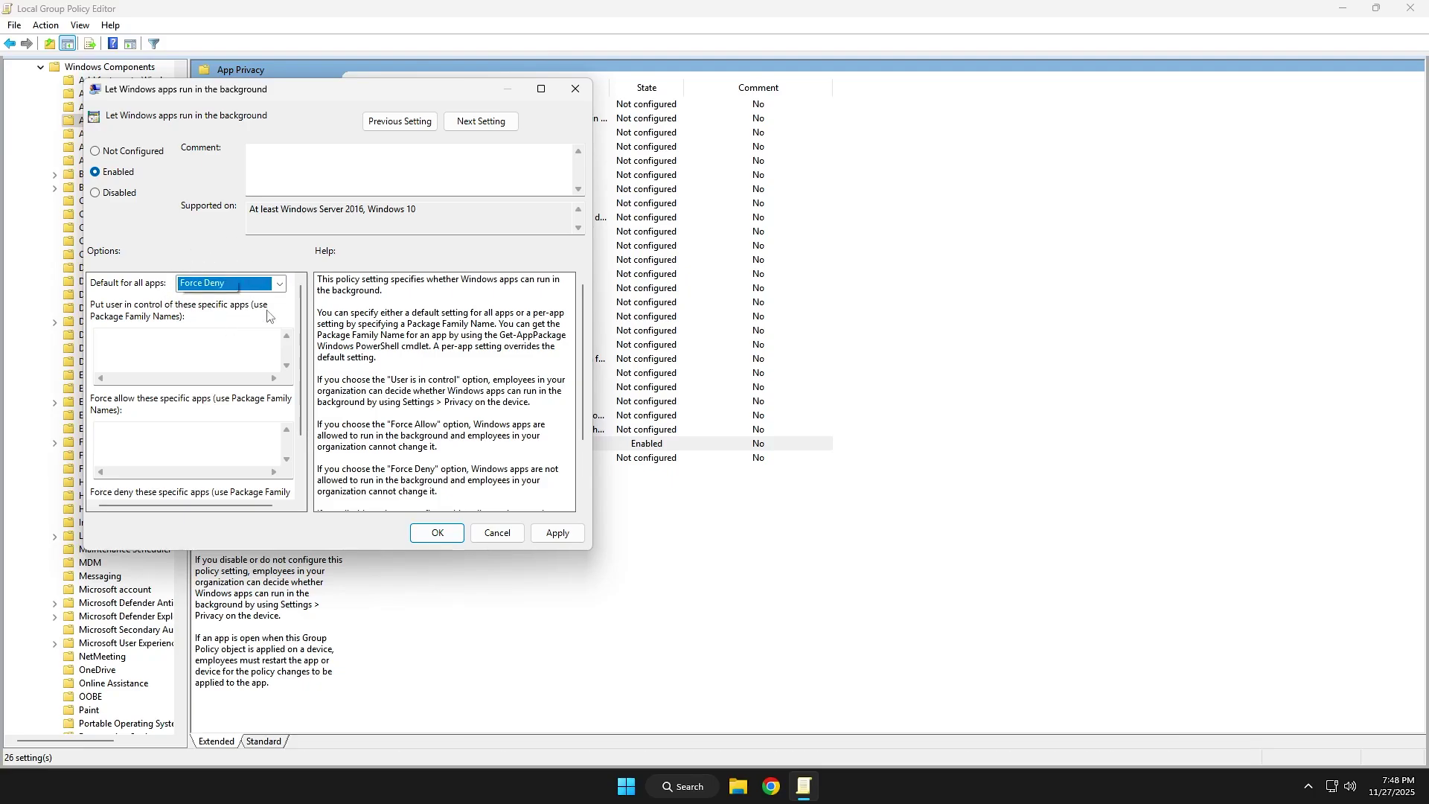
{"action": "left_click", "coordinate": [541, 533]}
{"action": "left_click", "coordinate": [436, 533]}
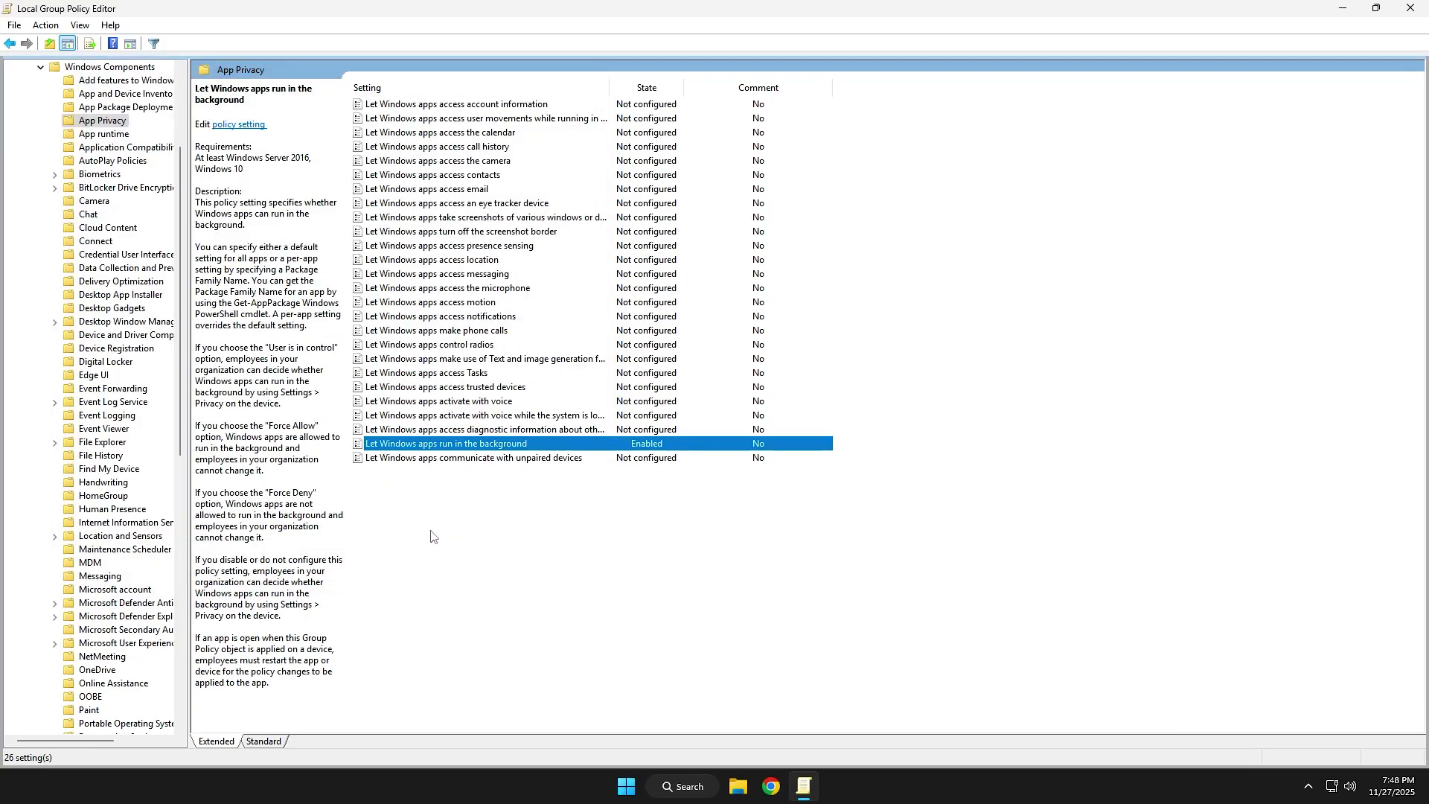
{"action": "left_click", "coordinate": [1409, 8]}
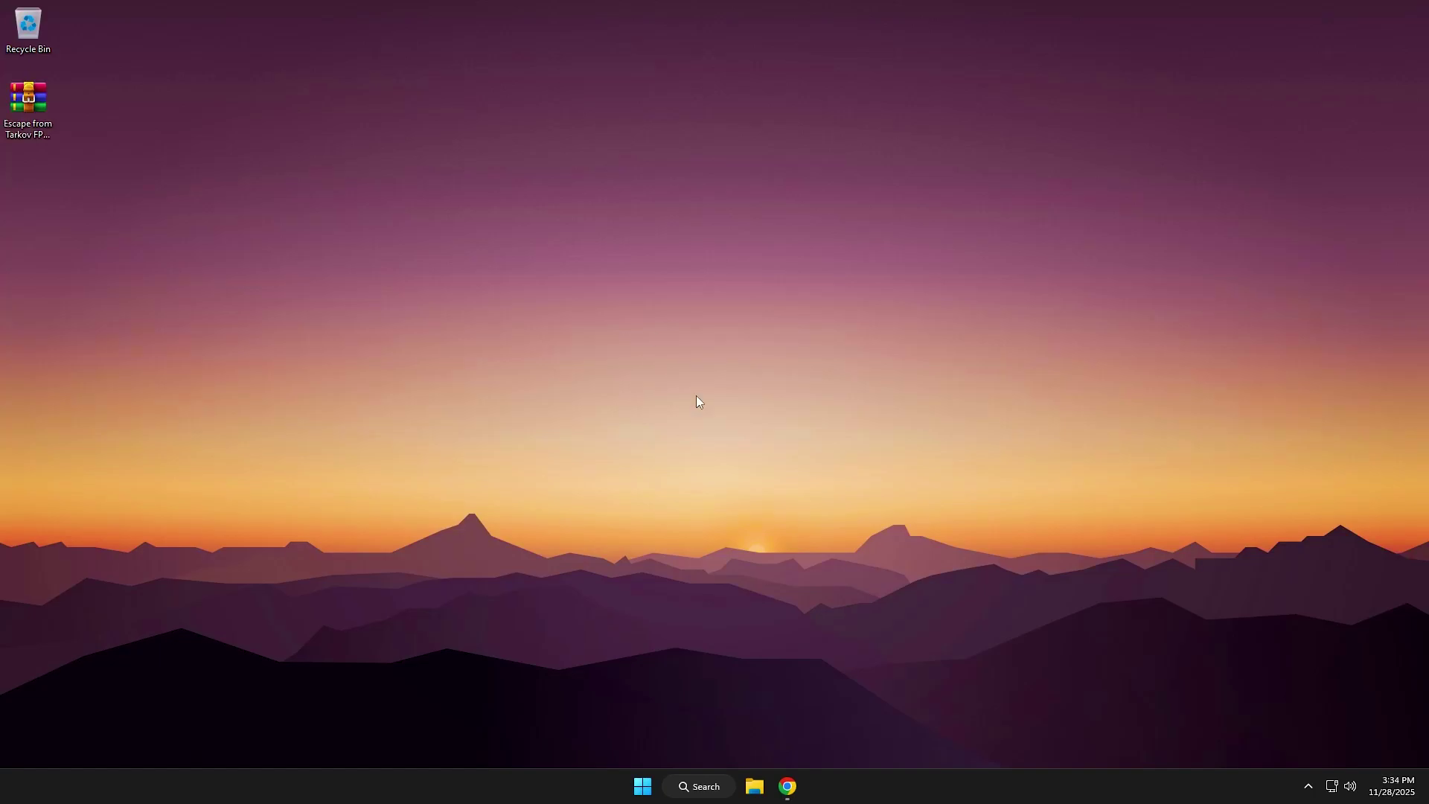
- Open Services through Windows search and select the SysMain service in the list
{"action": "left_click", "coordinate": [688, 781]}
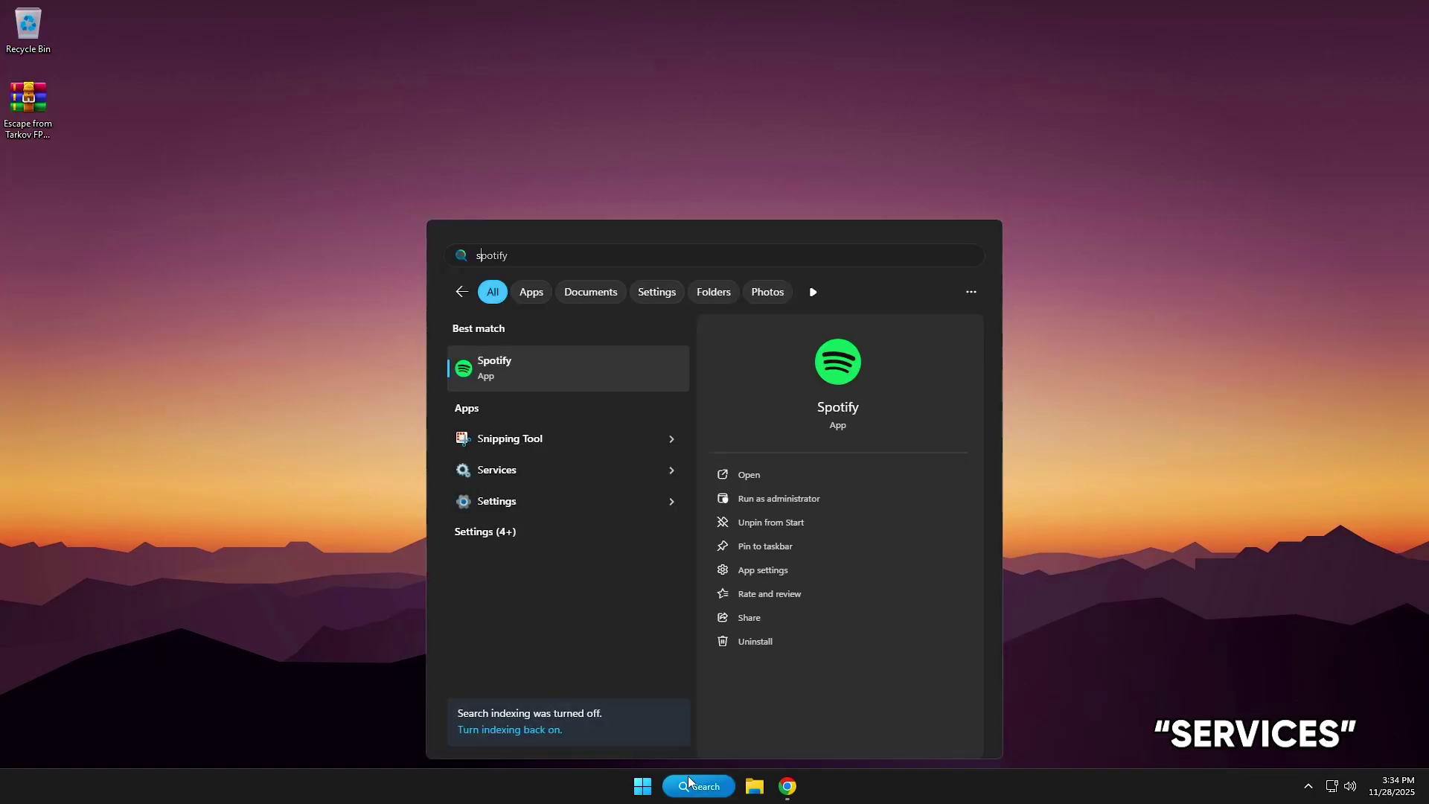
{"action": "type", "text": "services"}
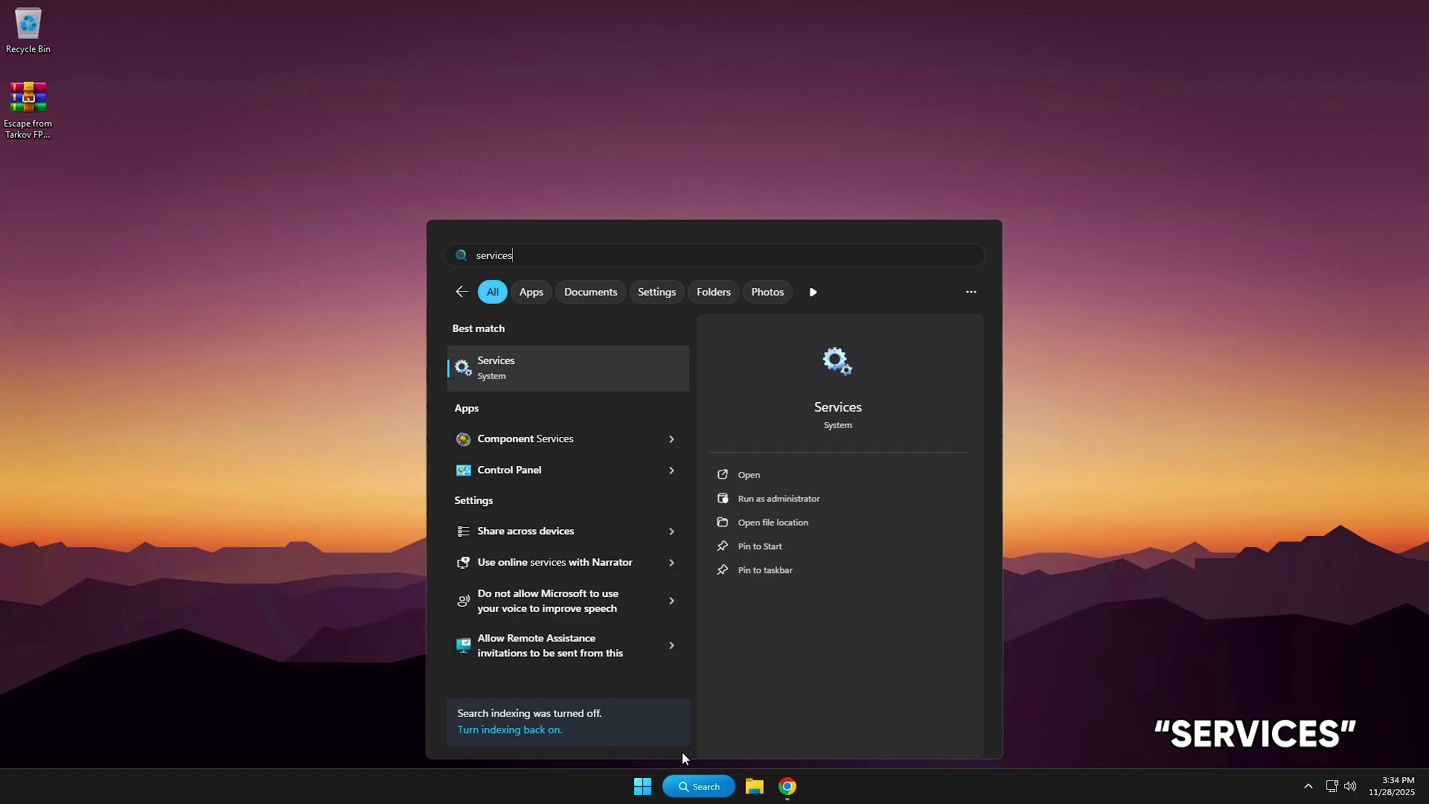
{"action": "left_click", "coordinate": [556, 378]}
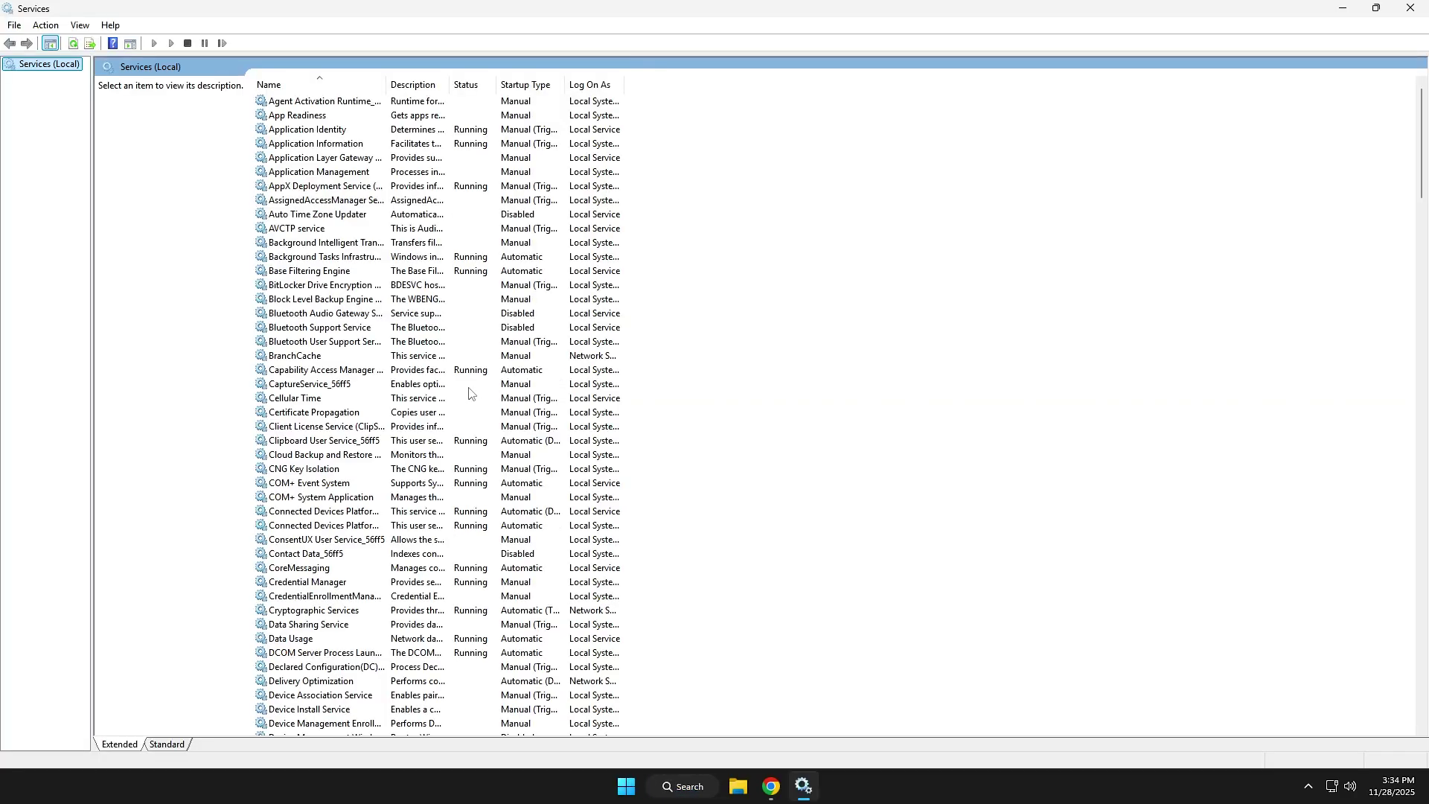
{"action": "left_click", "coordinate": [312, 384]}
{"action": "key", "text": "s"}
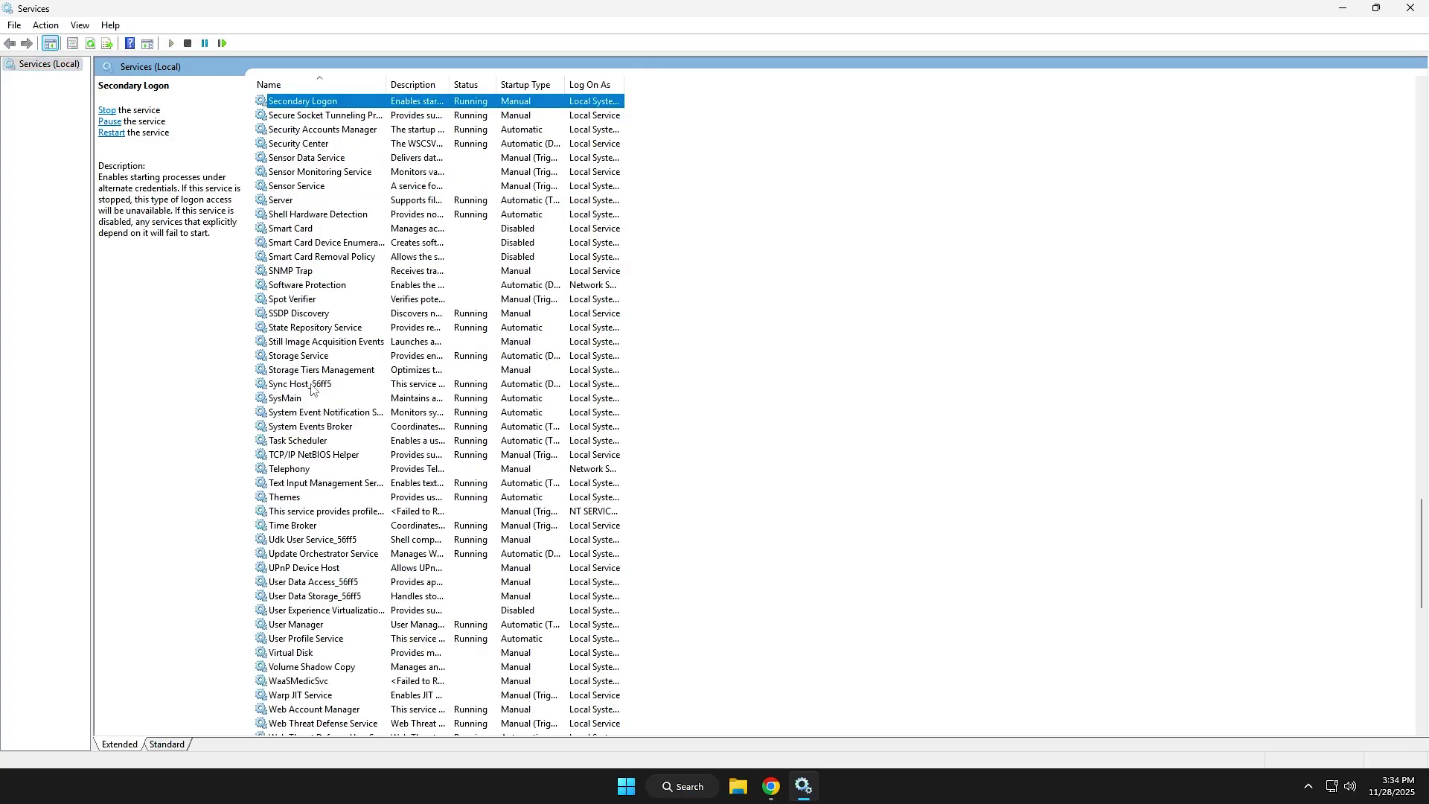
{"action": "left_click", "coordinate": [281, 400]}
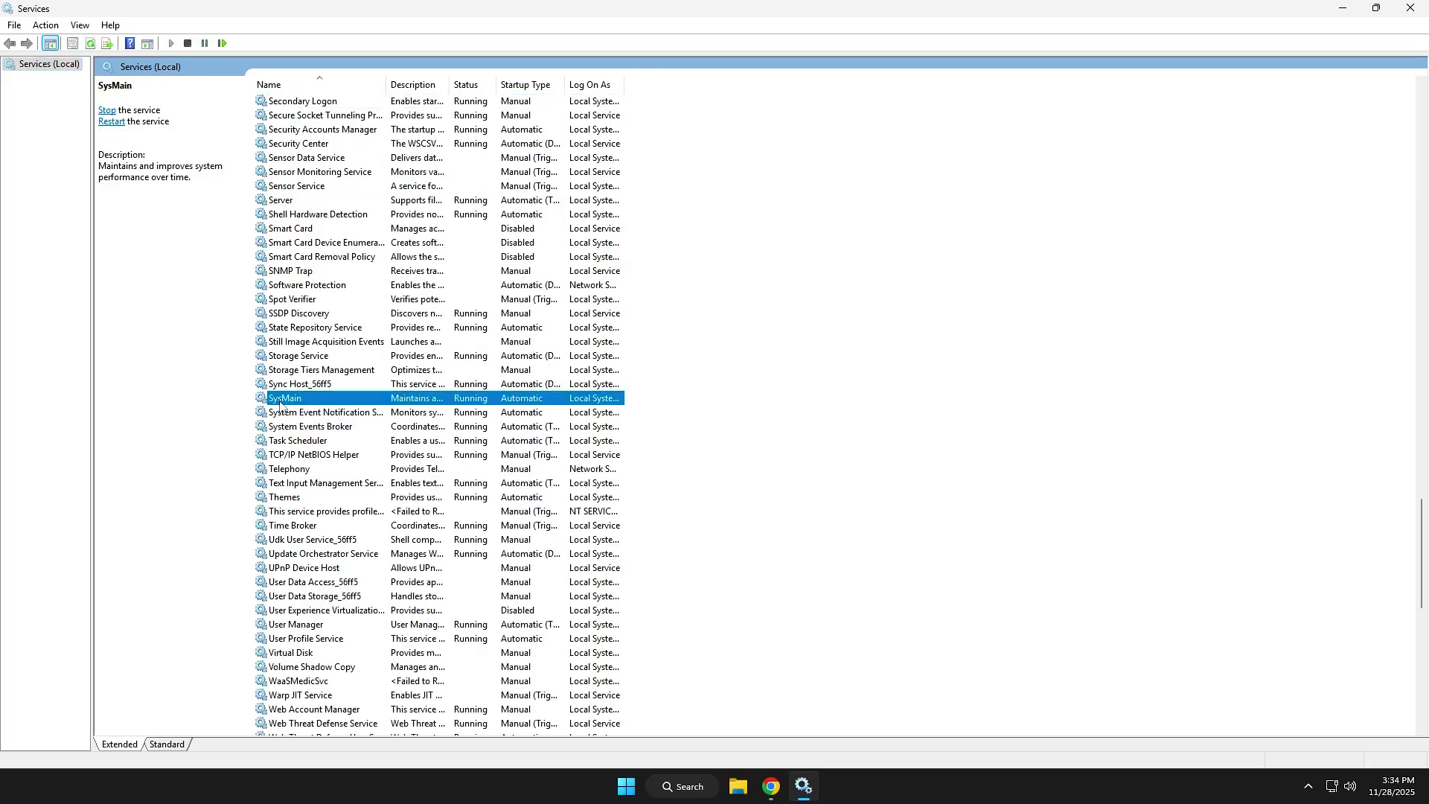
- Set the SysMain startup type to Disabled, stop the service, apply the change, and close Services
{"action": "right_click", "coordinate": [332, 404]}
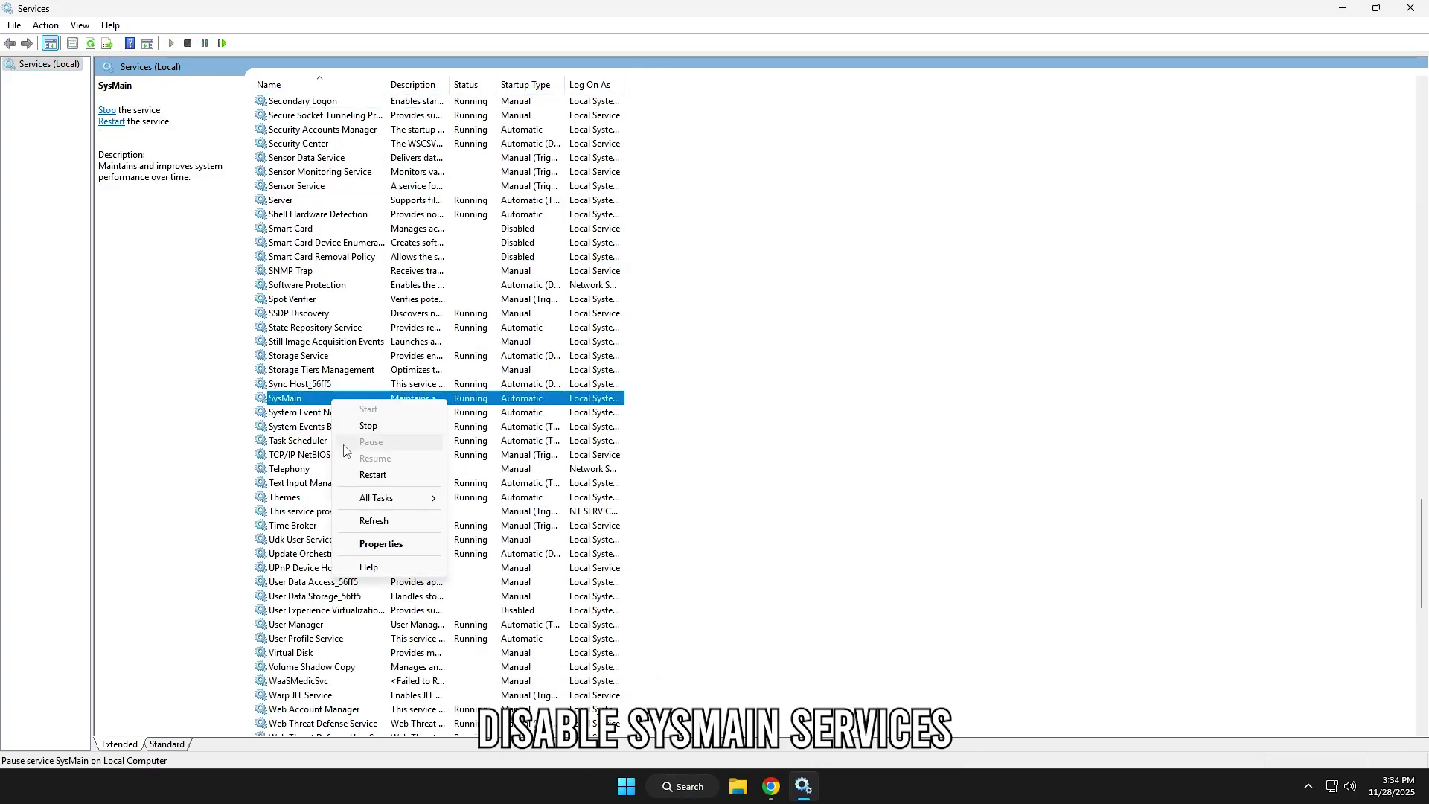
{"action": "left_click", "coordinate": [402, 547]}
{"action": "left_click", "coordinate": [789, 375]}
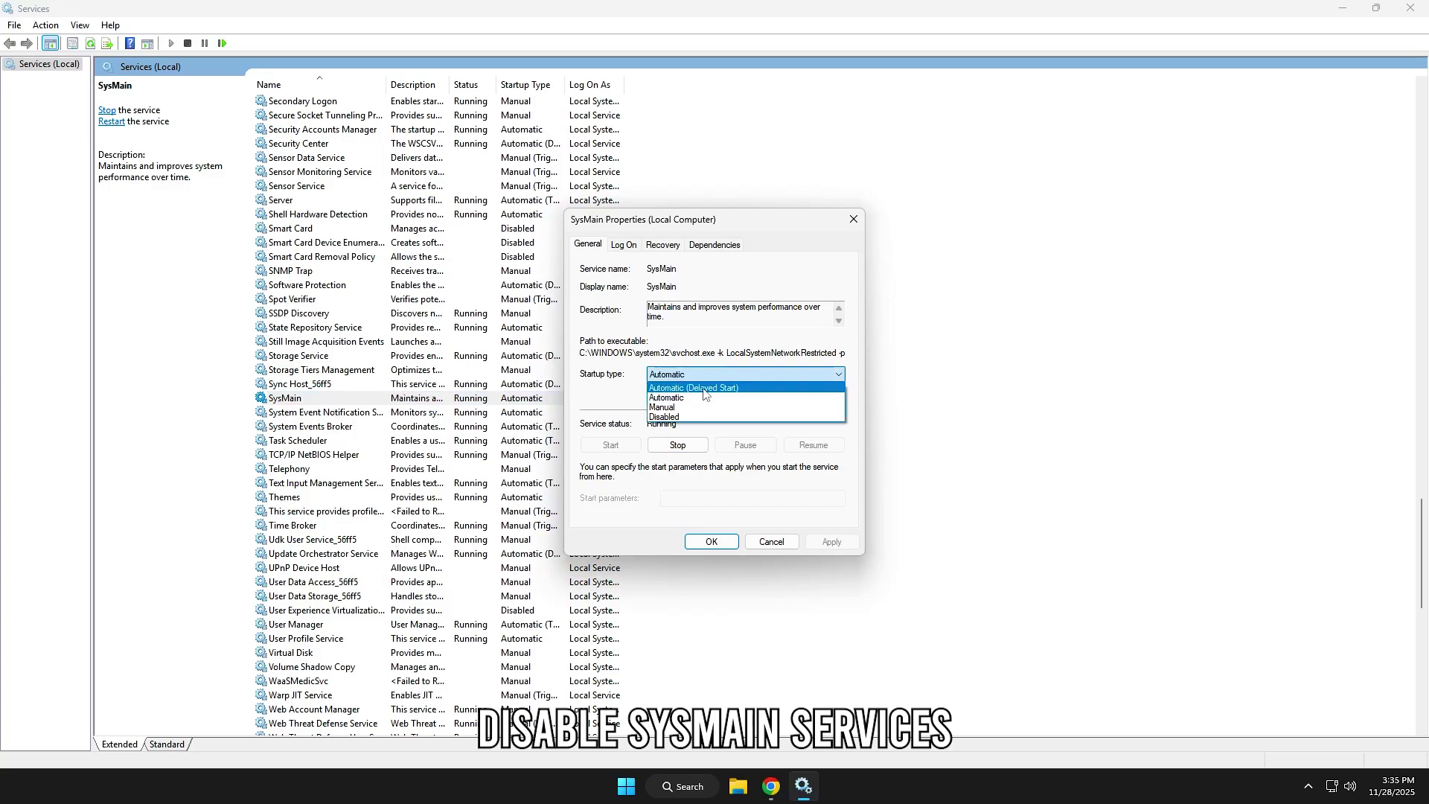
{"action": "left_click", "coordinate": [666, 418]}
{"action": "left_click", "coordinate": [688, 444]}
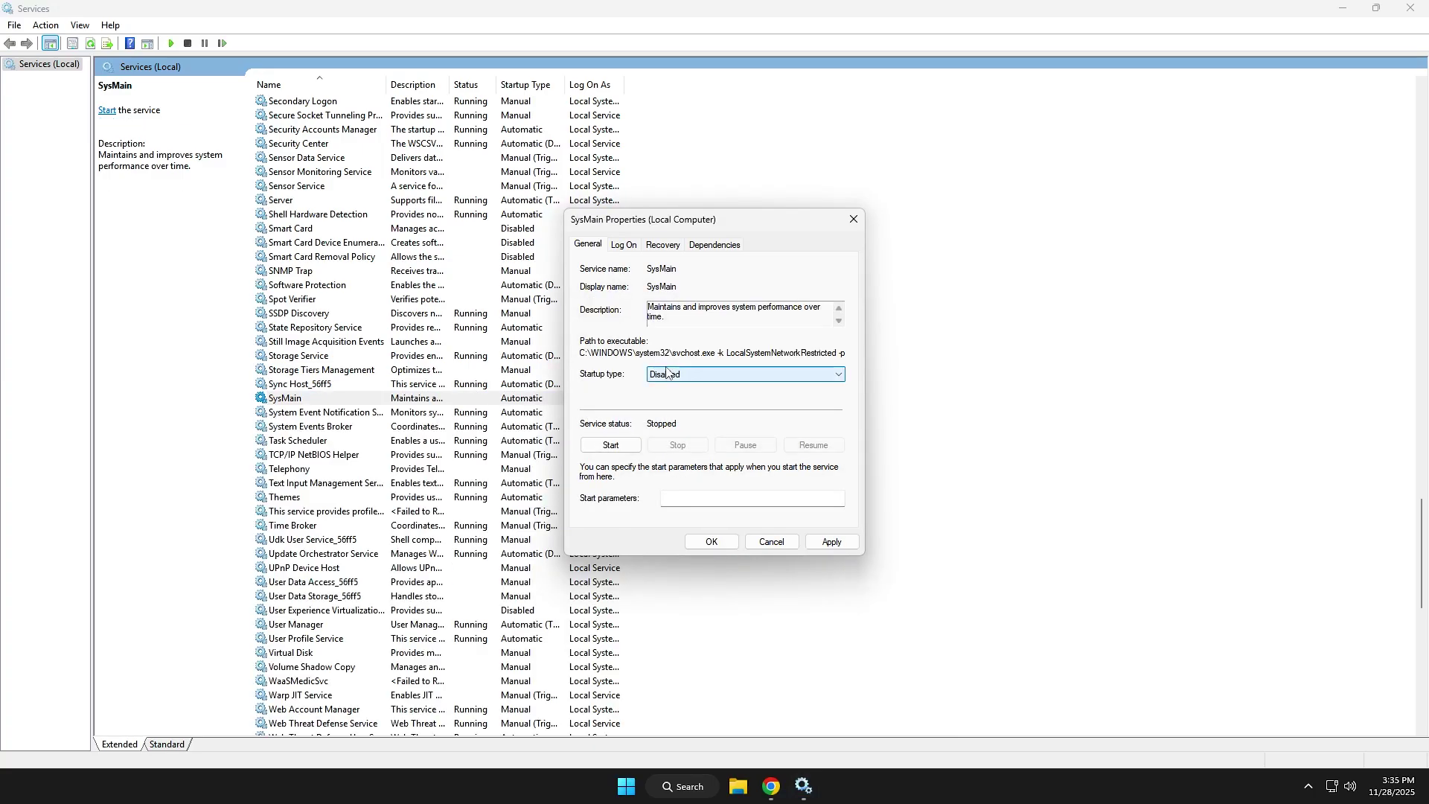
{"action": "left_click", "coordinate": [832, 541]}
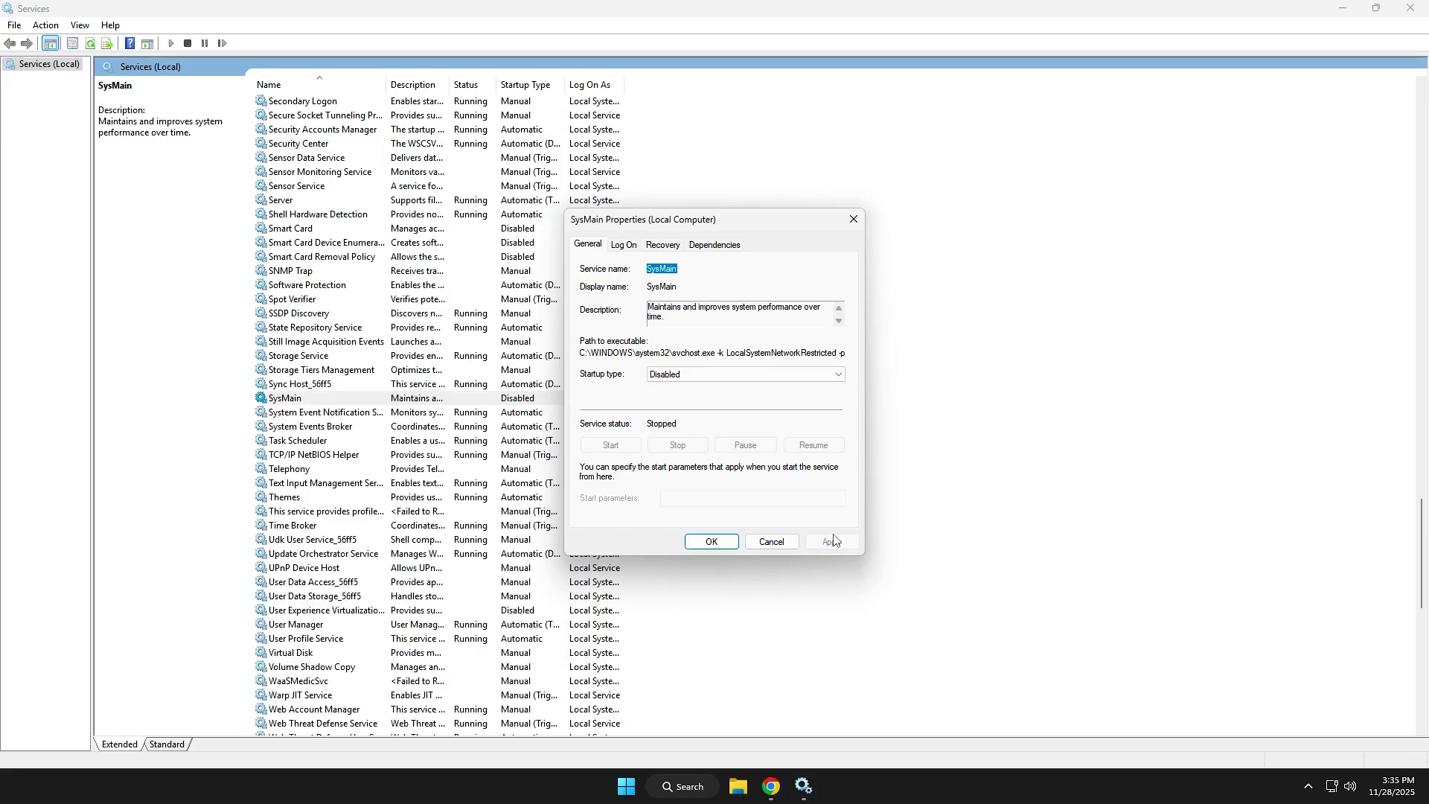
{"action": "left_click", "coordinate": [715, 545]}
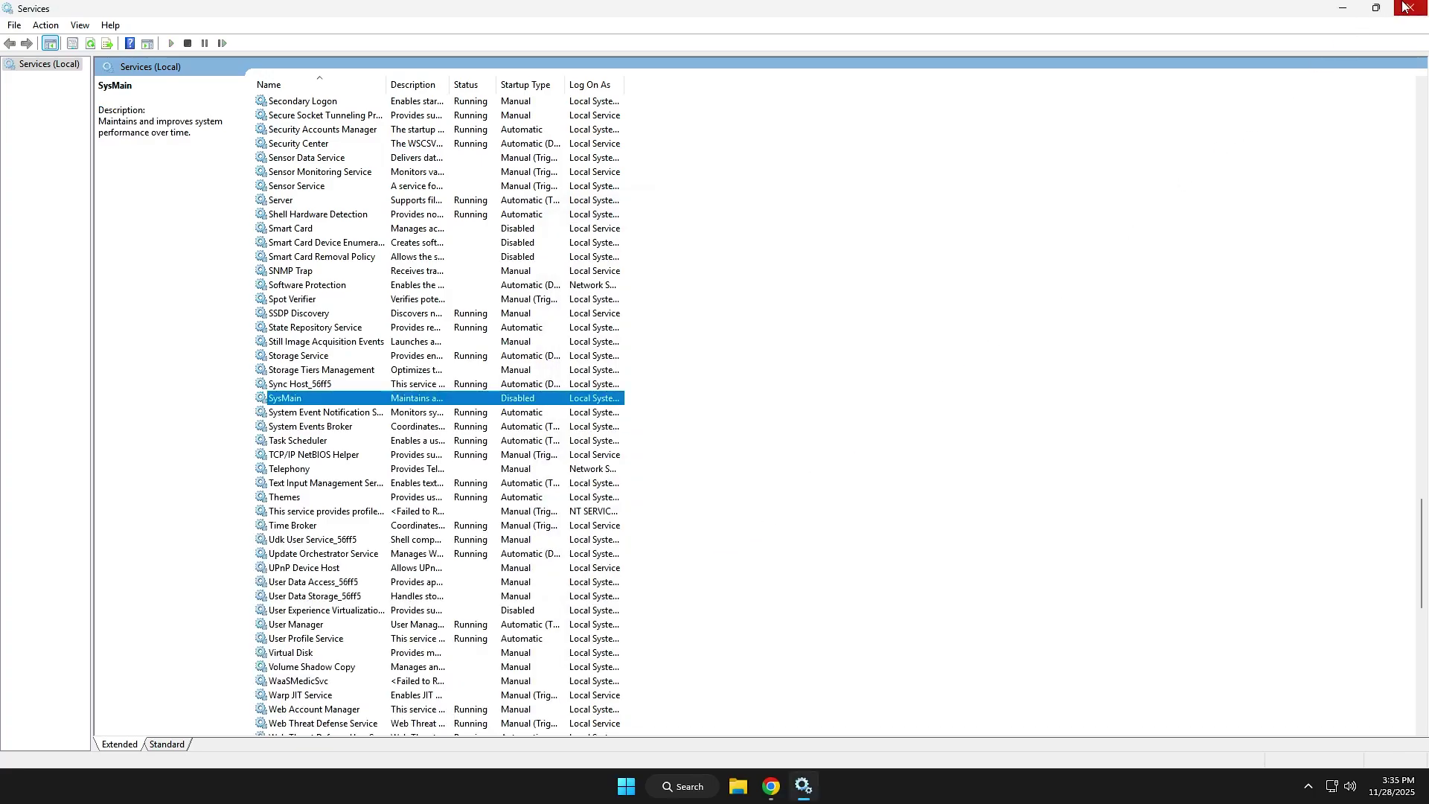
{"action": "left_click", "coordinate": [1409, 7]}
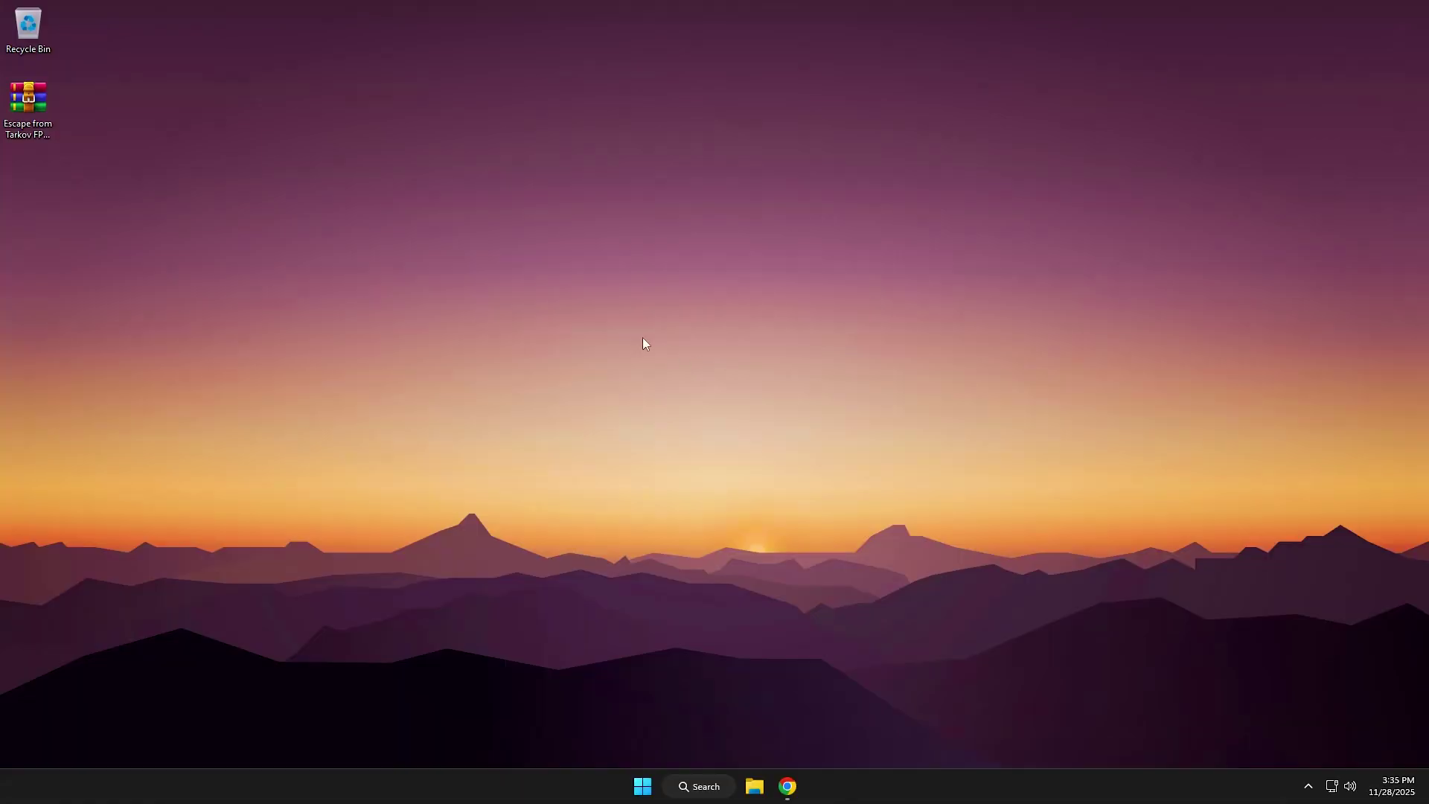
- Extract the folder from the Escape from Tarkov FPS Pack.rar archive onto the desktop and close the archive
{"action": "left_click_drag", "start_coordinate": [45, 127], "coordinate": [588, 195]}
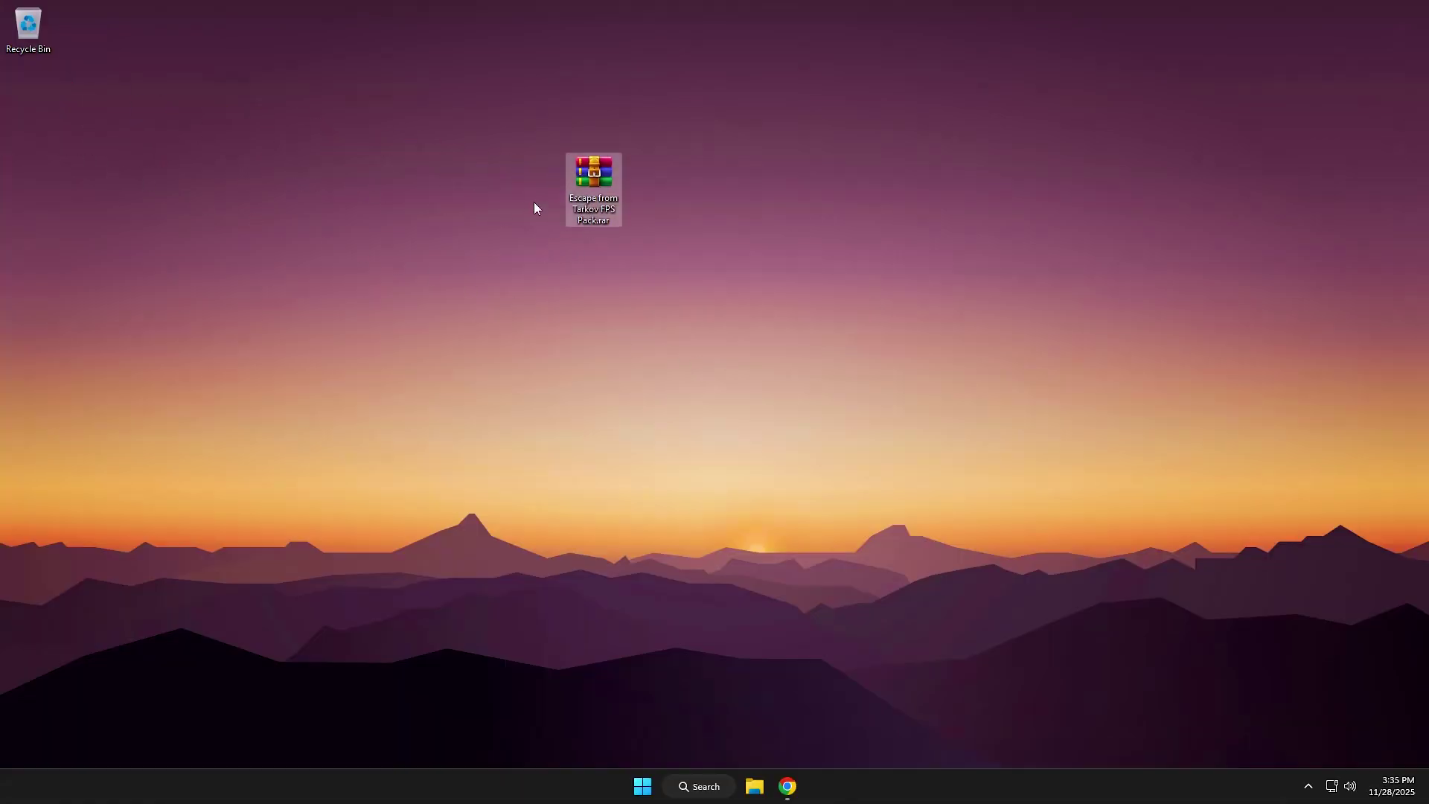
{"action": "double_click", "coordinate": [596, 187]}
{"action": "left_click", "coordinate": [344, 259]}
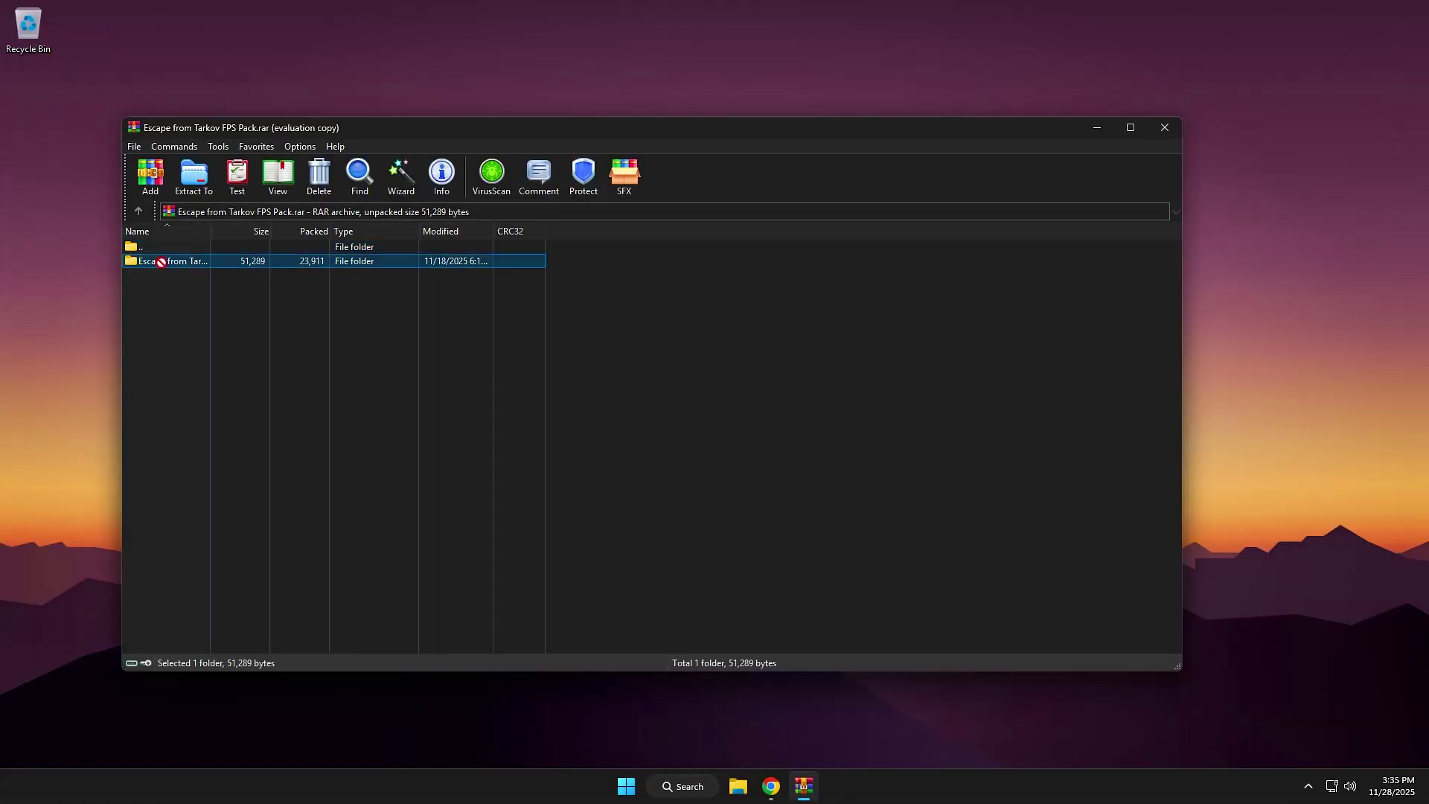
{"action": "left_click_drag", "start_coordinate": [162, 262], "coordinate": [712, 202]}
{"action": "left_click", "coordinate": [1165, 127]}
- Open the INTEL folder under 1 - CPU Priority in the extracted Escape from Tarkov FPS Pack folder
{"action": "double_click", "coordinate": [693, 170]}
{"action": "left_click", "coordinate": [200, 128]}
{"action": "double_click", "coordinate": [253, 128]}
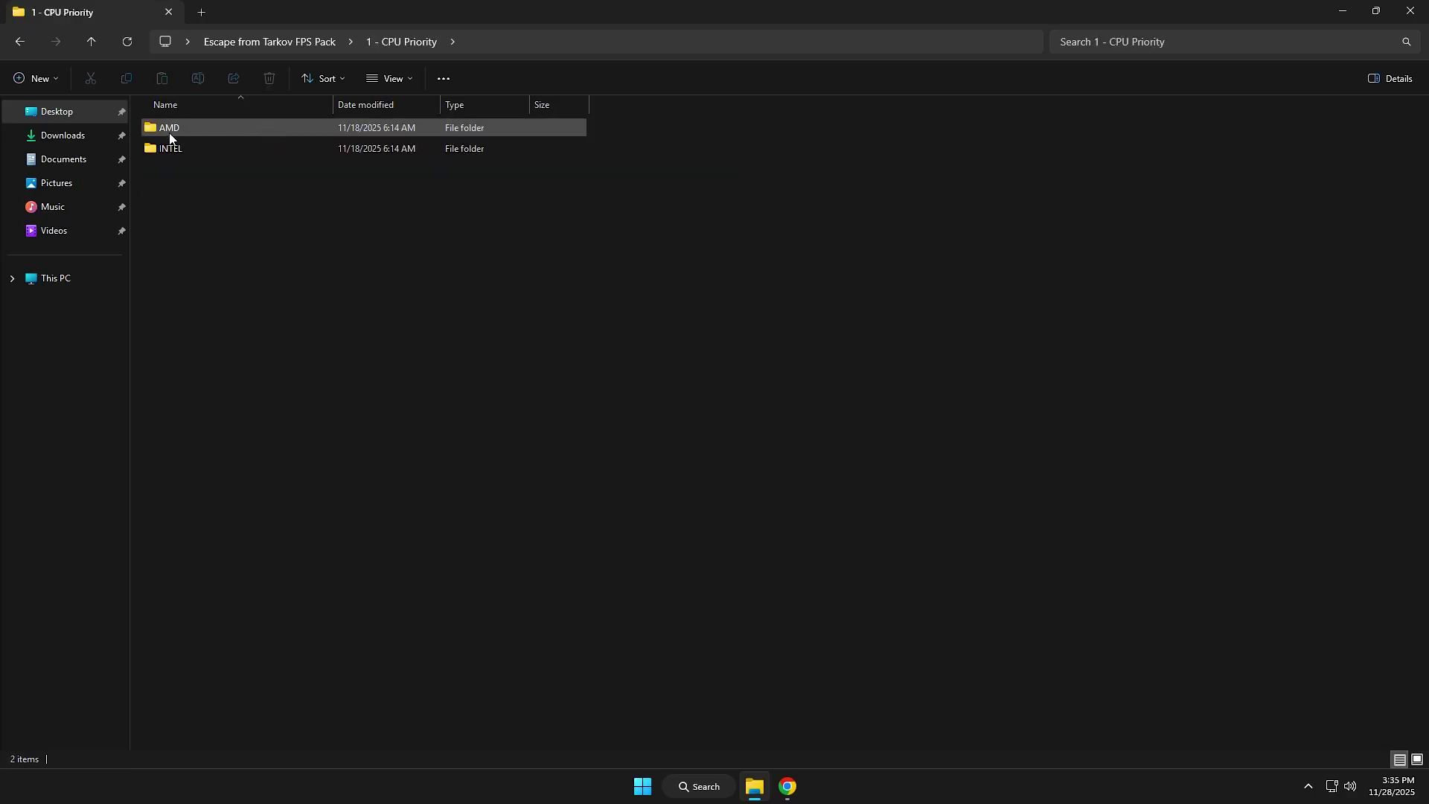
{"action": "left_click", "coordinate": [166, 148]}
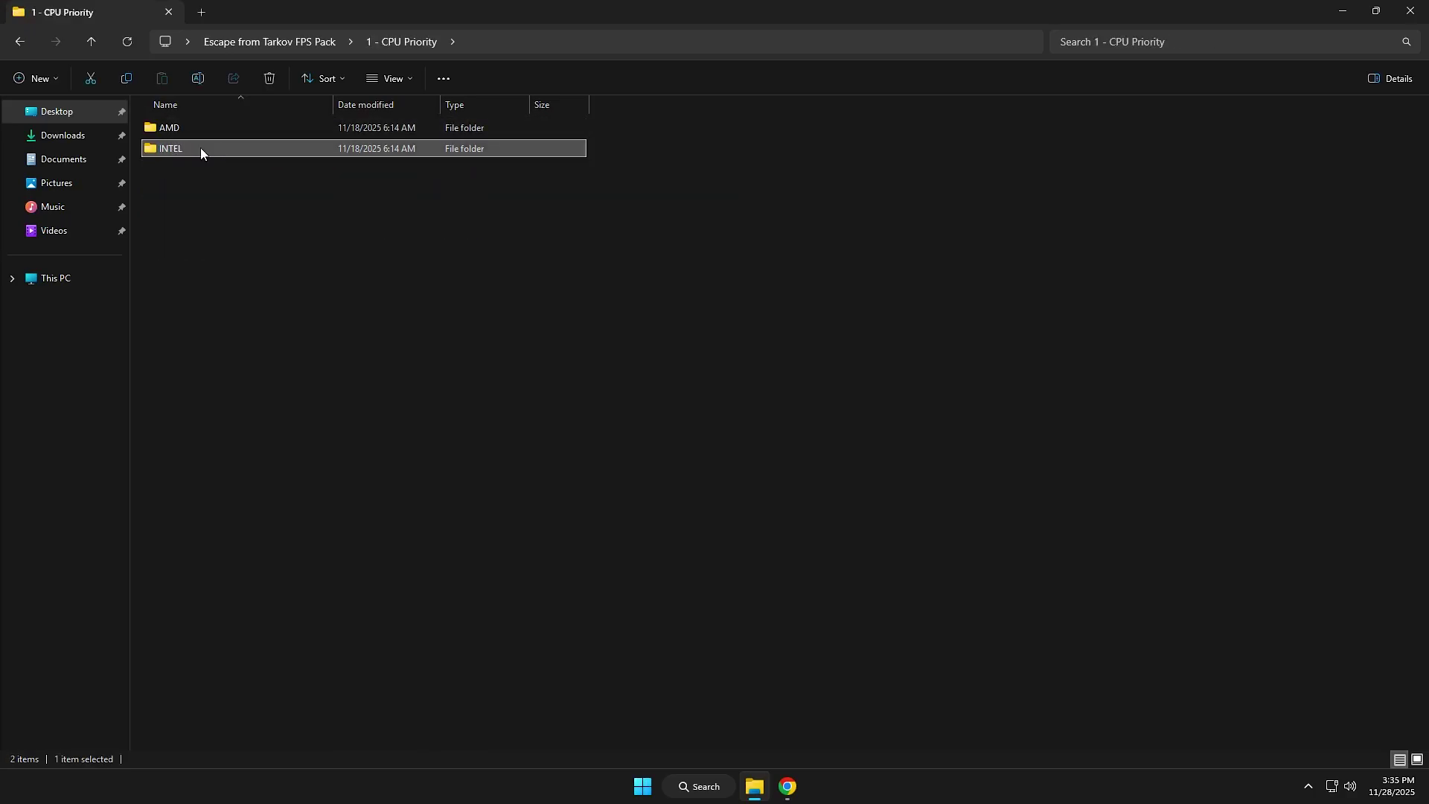
{"action": "double_click", "coordinate": [199, 148]}
- Add Intel CPU Priority.reg to the registry and dismiss the Registry Editor message
{"action": "left_click", "coordinate": [226, 128]}
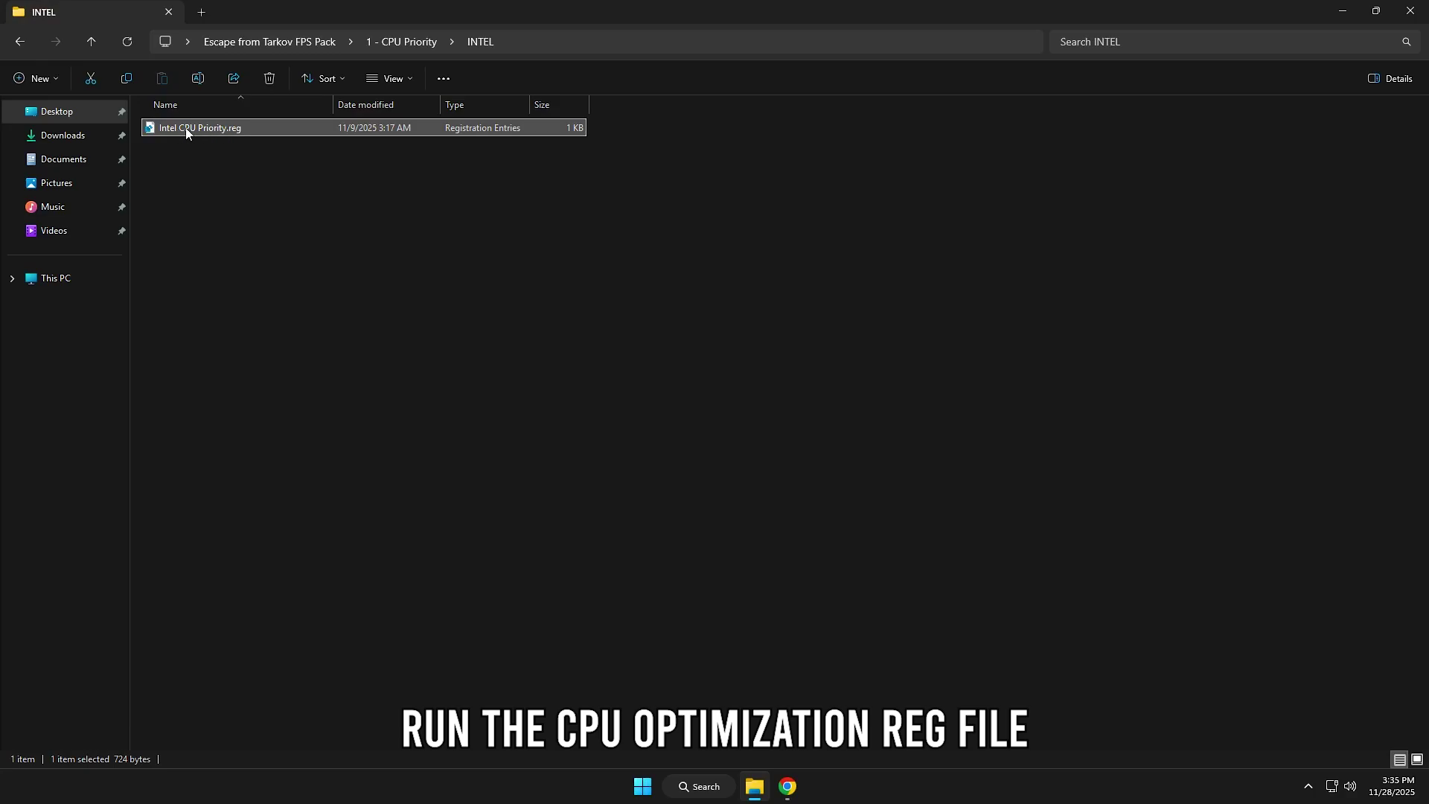
{"action": "double_click", "coordinate": [218, 129]}
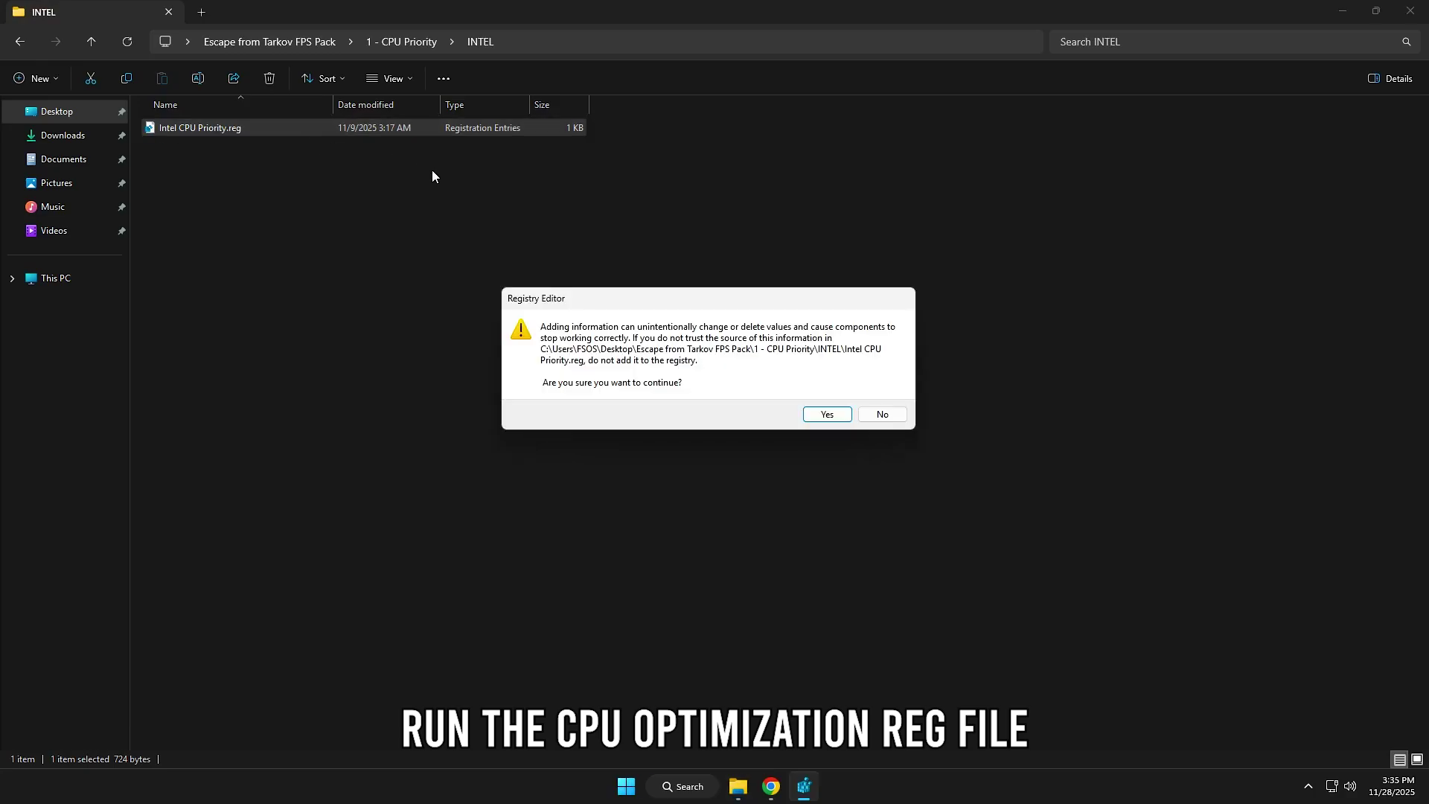
{"action": "left_click", "coordinate": [823, 415]}
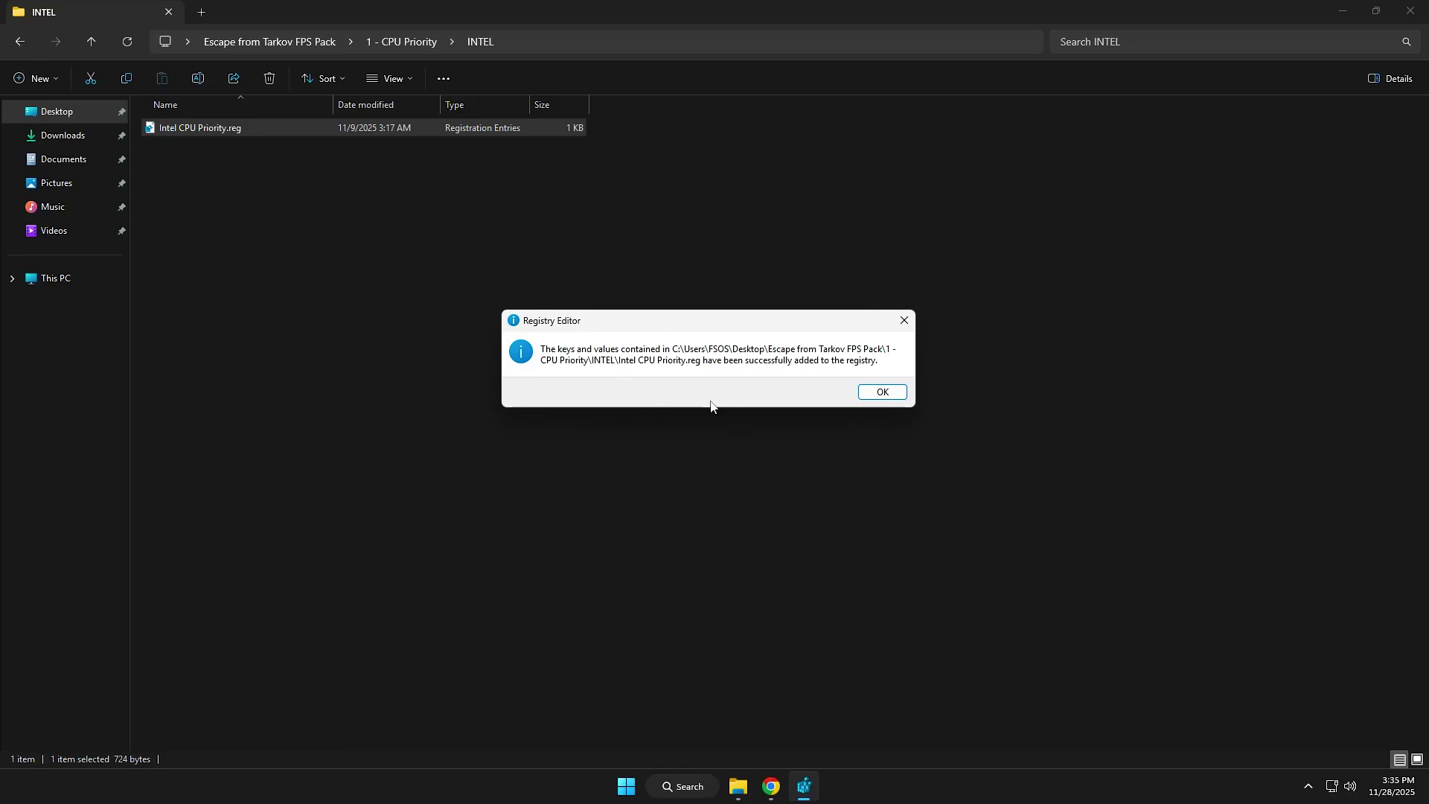
{"action": "left_click", "coordinate": [865, 393]}
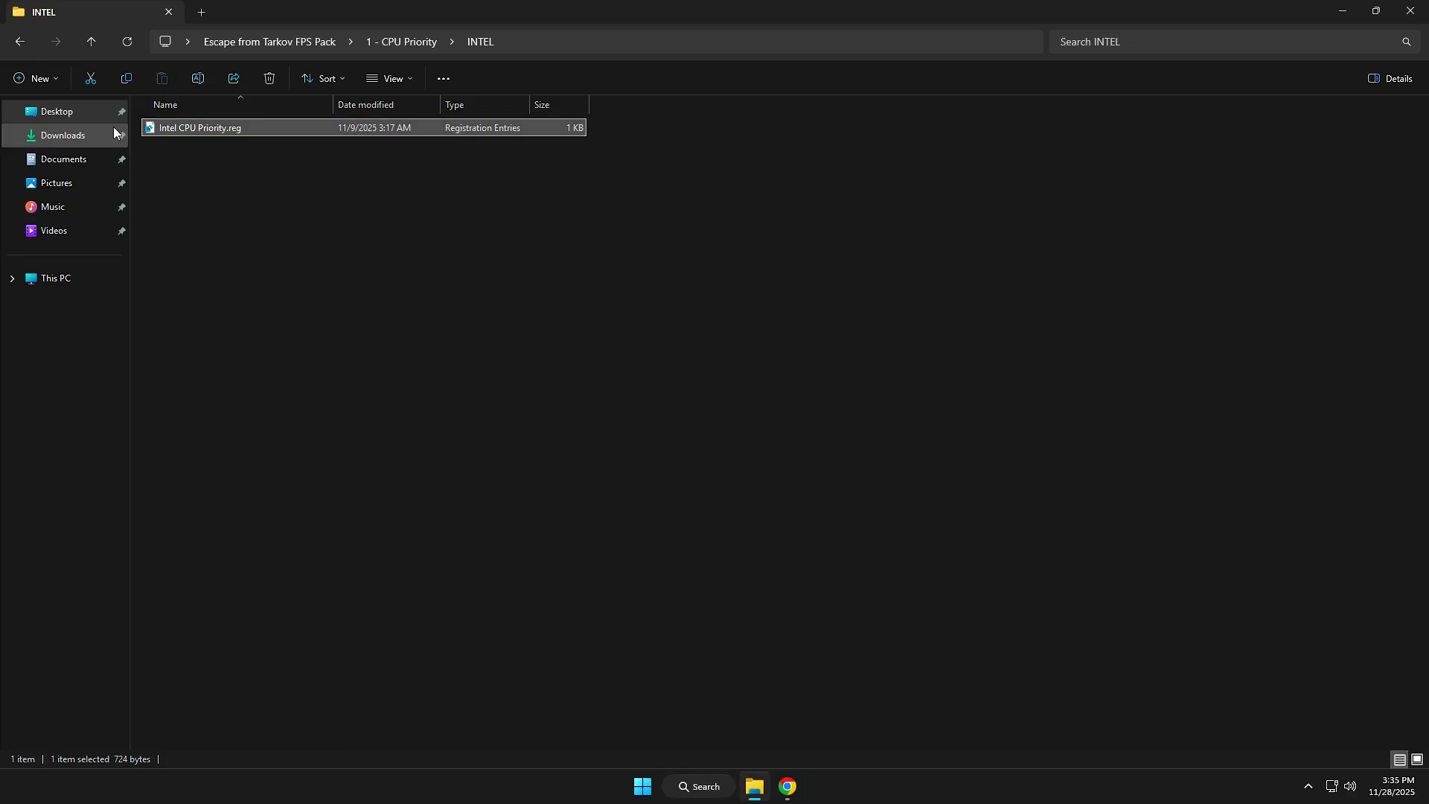
- Return to the Escape from Tarkov FPS Pack folder and open 2 - RAM Optimization
{"action": "left_click", "coordinate": [27, 46]}
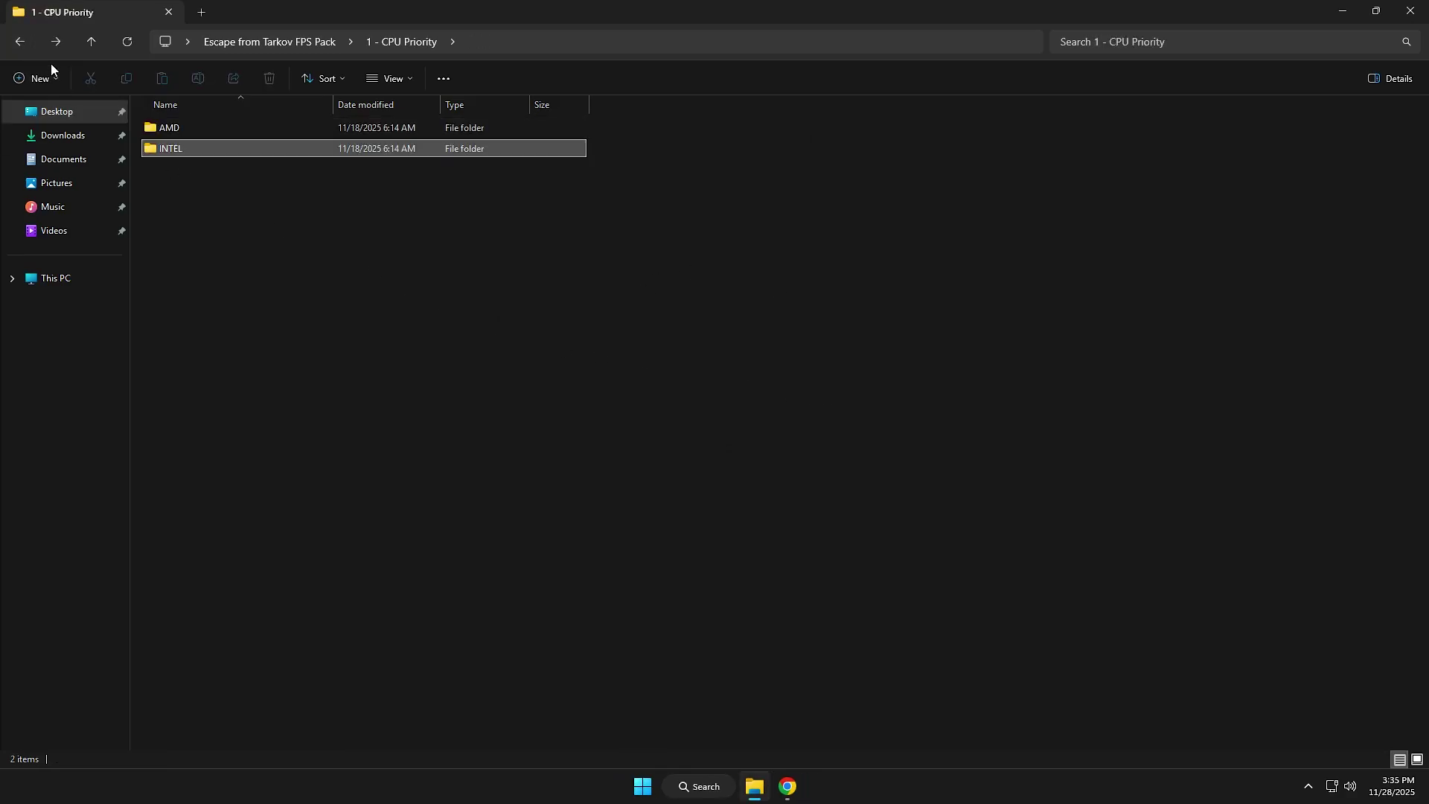
{"action": "left_click", "coordinate": [7, 43]}
{"action": "double_click", "coordinate": [254, 146]}
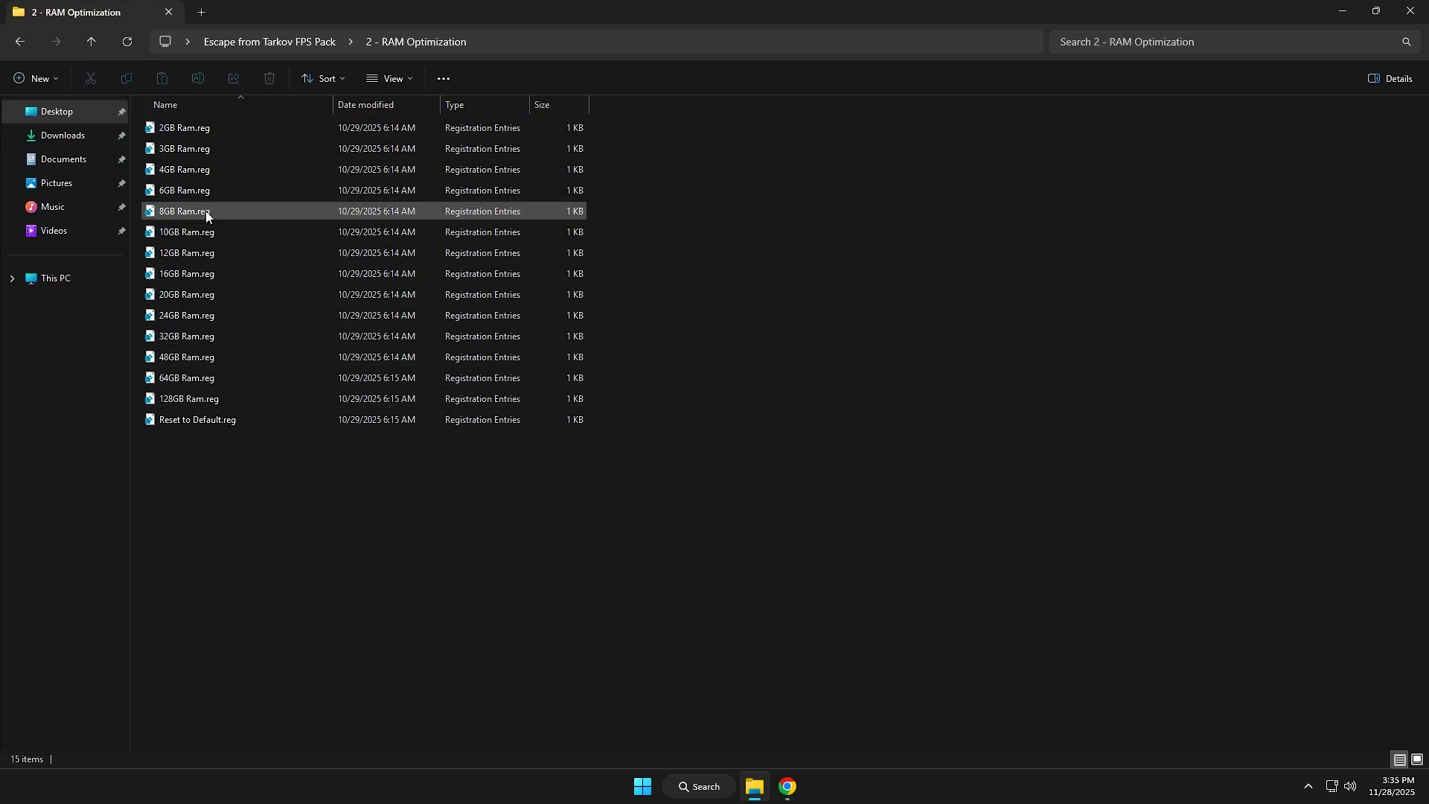
- Check the installed RAM size in the properties of This PC, and close Settings
{"action": "right_click", "coordinate": [71, 287]}
{"action": "left_click", "coordinate": [110, 499]}
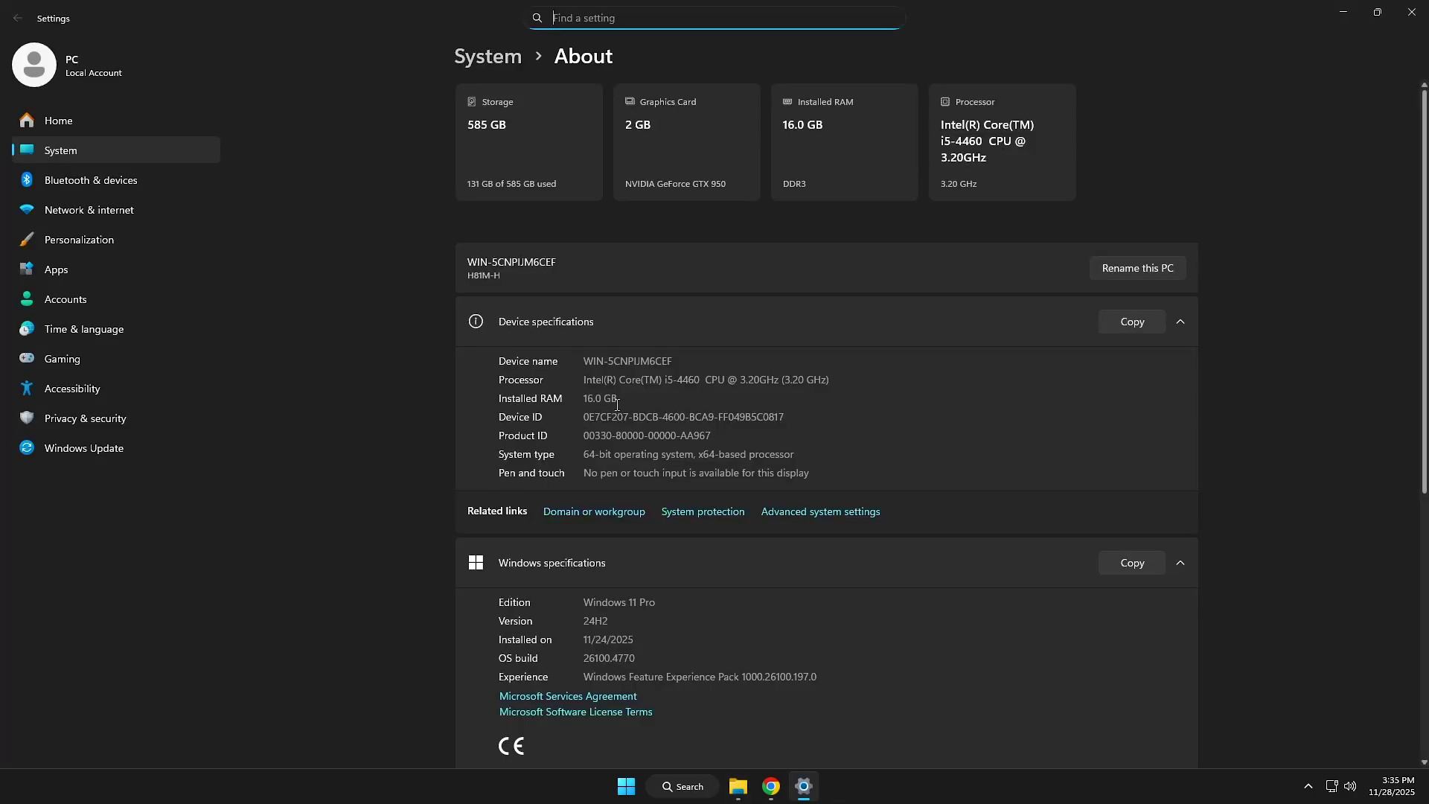
{"action": "left_click_drag", "start_coordinate": [617, 405], "coordinate": [582, 396]}
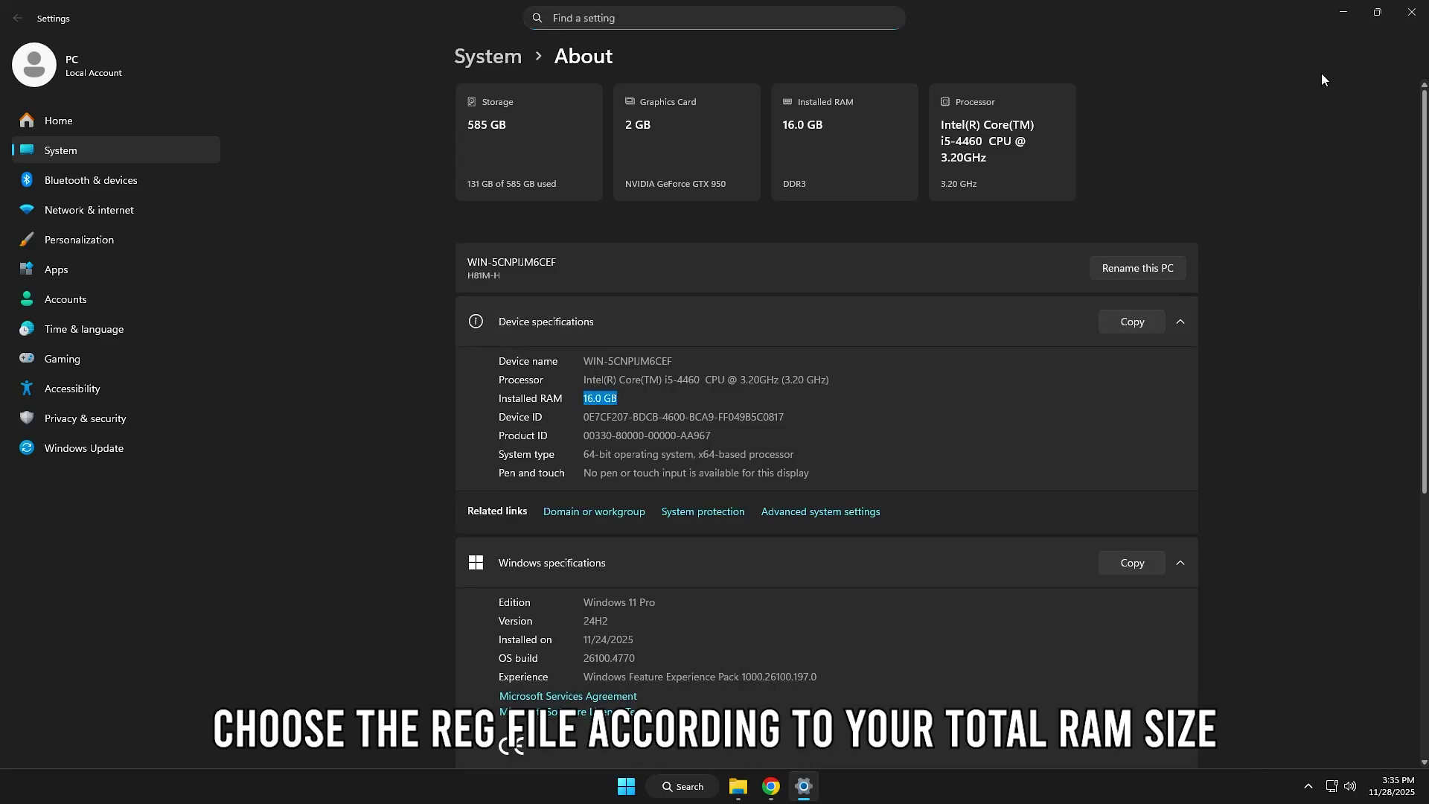
{"action": "left_click", "coordinate": [1407, 17]}
- Add 16GB Ram.reg from the 2 - RAM Optimization folder to the registry and dismiss the Registry Editor message
{"action": "left_click", "coordinate": [185, 276]}
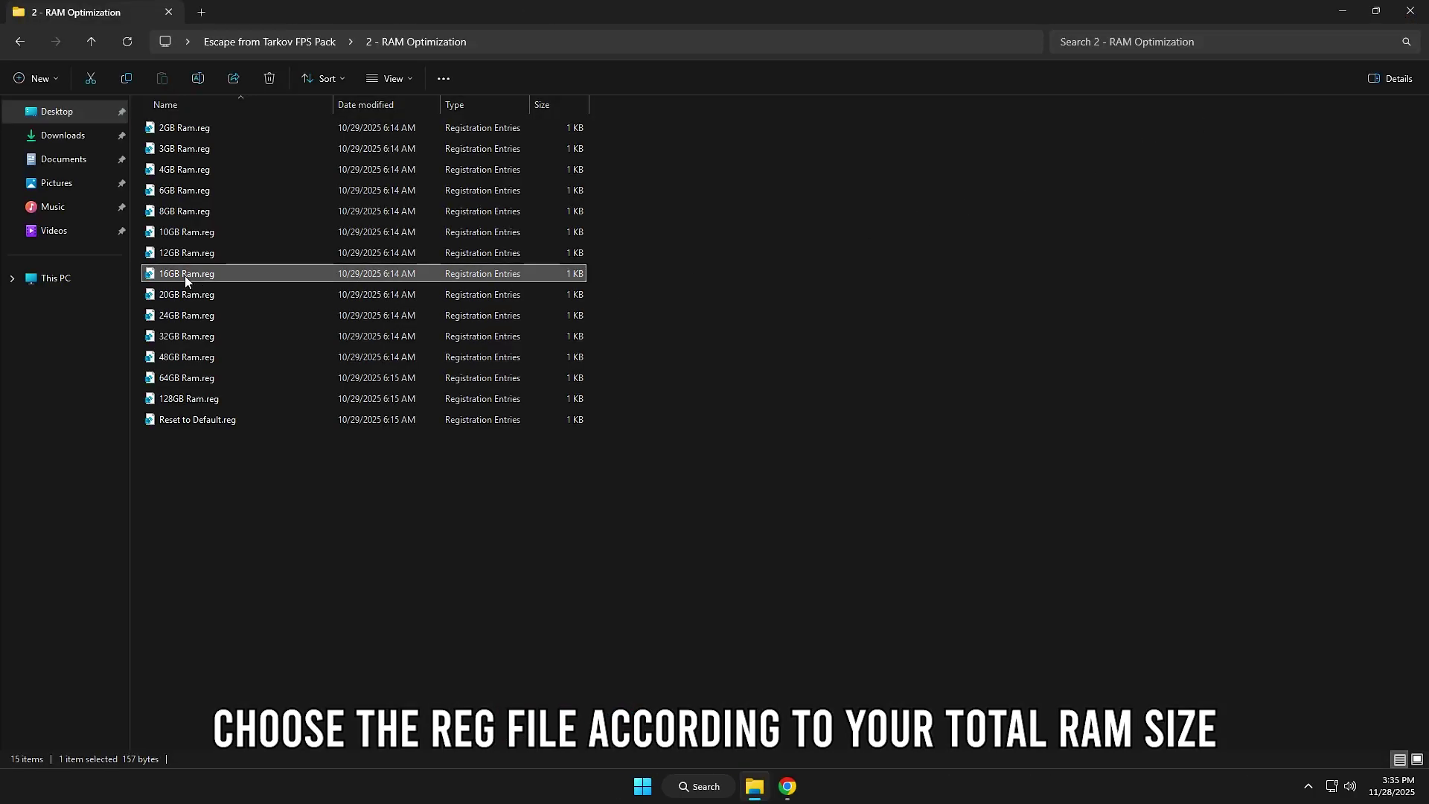
{"action": "double_click", "coordinate": [238, 276]}
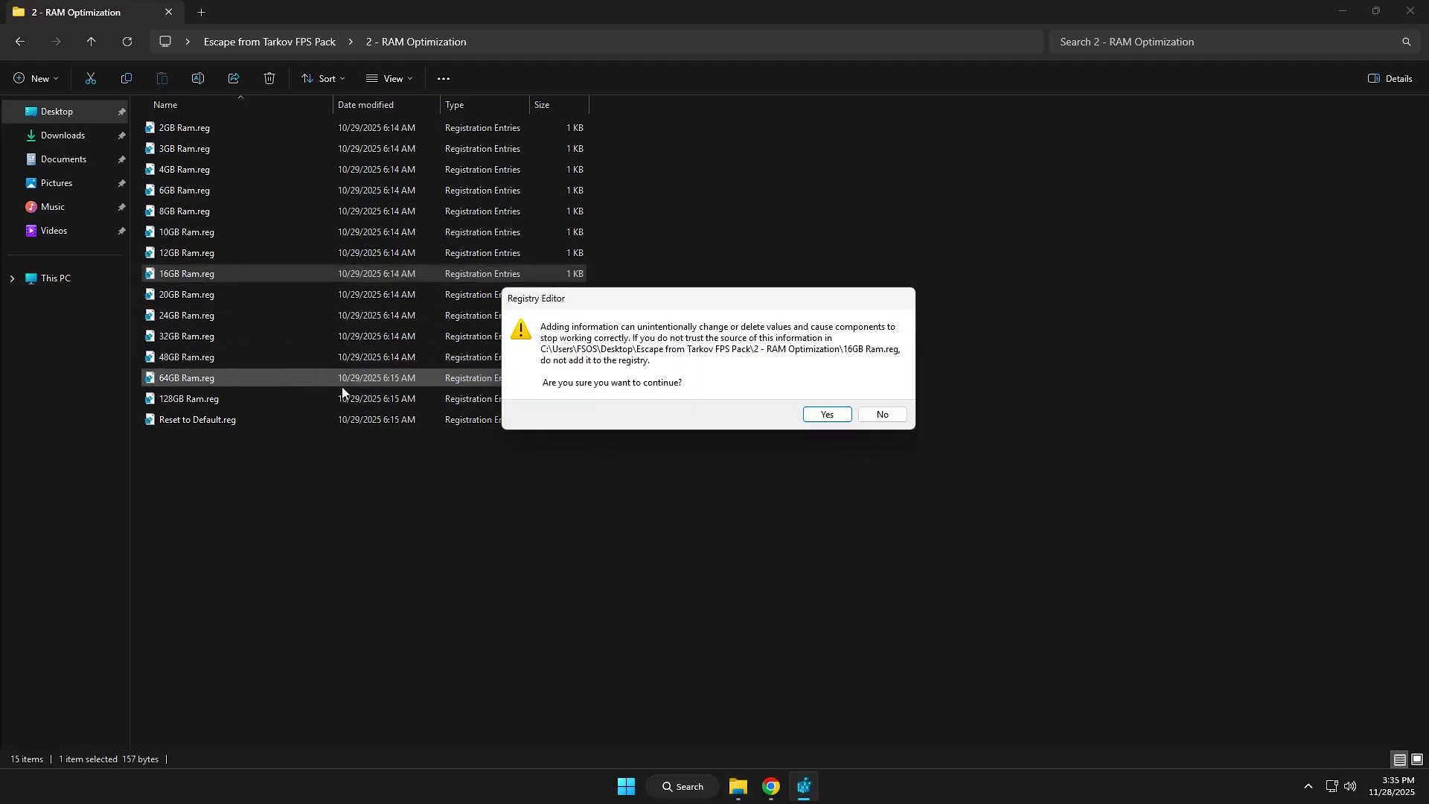
{"action": "left_click", "coordinate": [827, 414]}
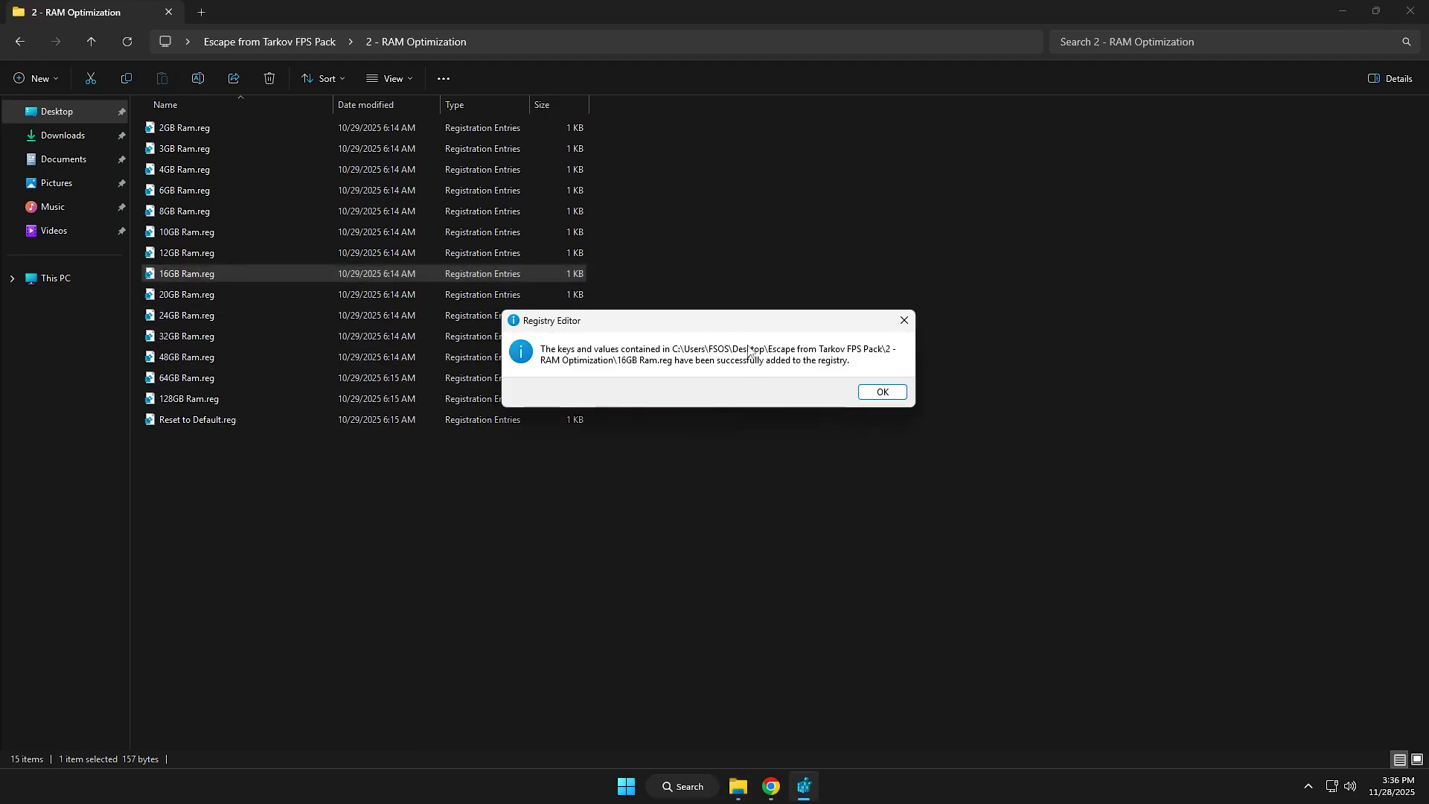
{"action": "left_click", "coordinate": [882, 392]}
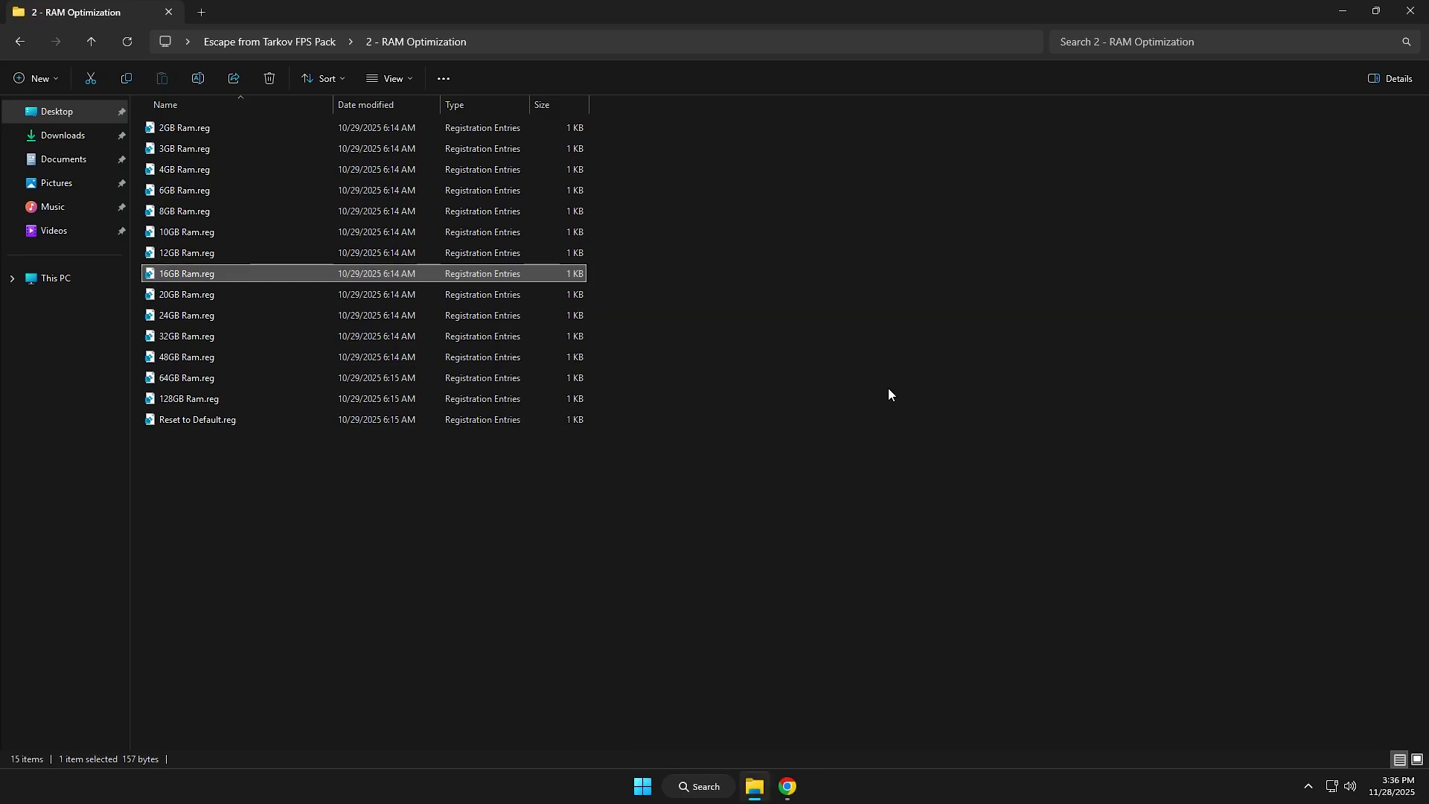
- Open 3 - EFT Priority in the Escape from Tarkov FPS Pack folder and add EFT HighPriority.reg to the registry
{"action": "left_click", "coordinate": [18, 43]}
{"action": "left_click", "coordinate": [208, 171]}
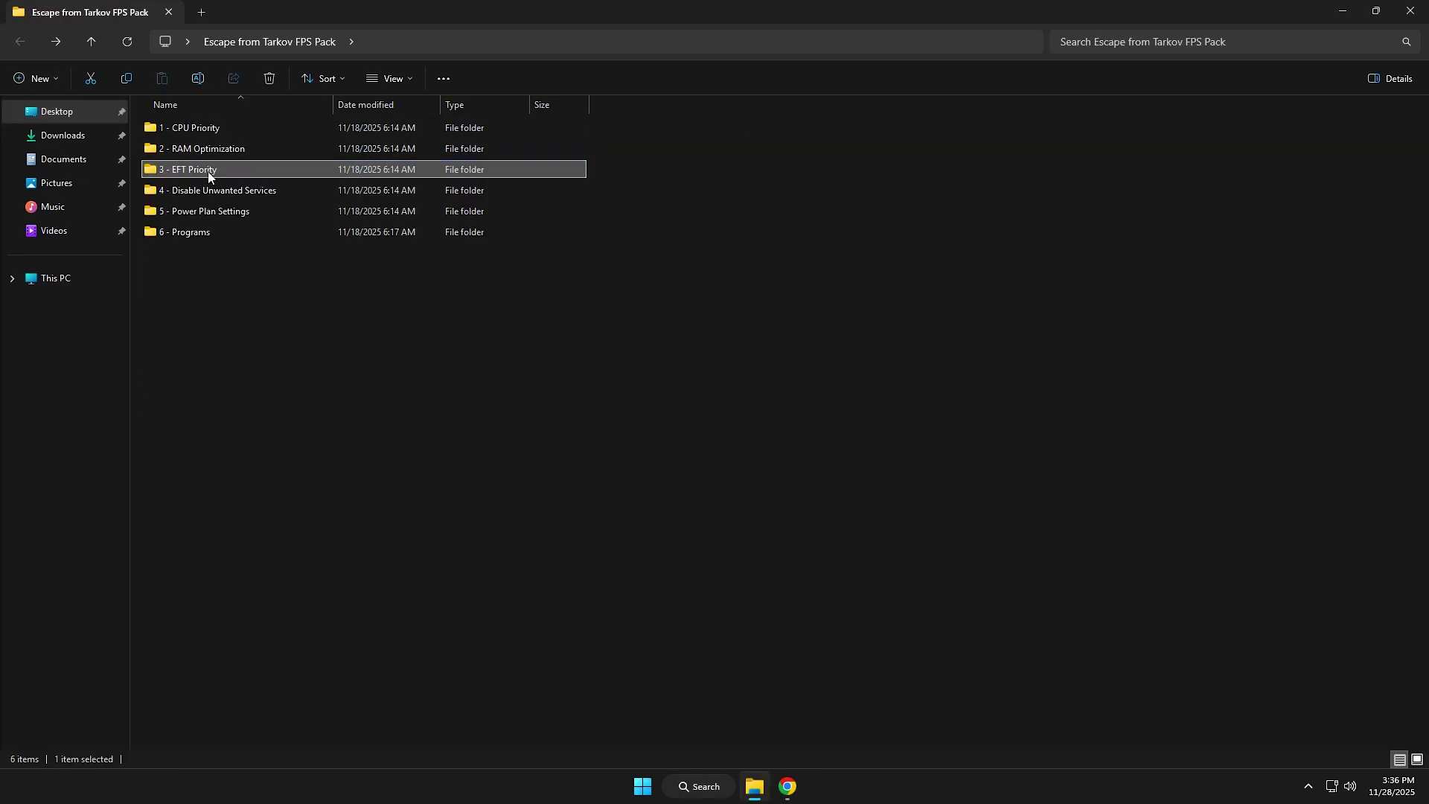
{"action": "double_click", "coordinate": [250, 171]}
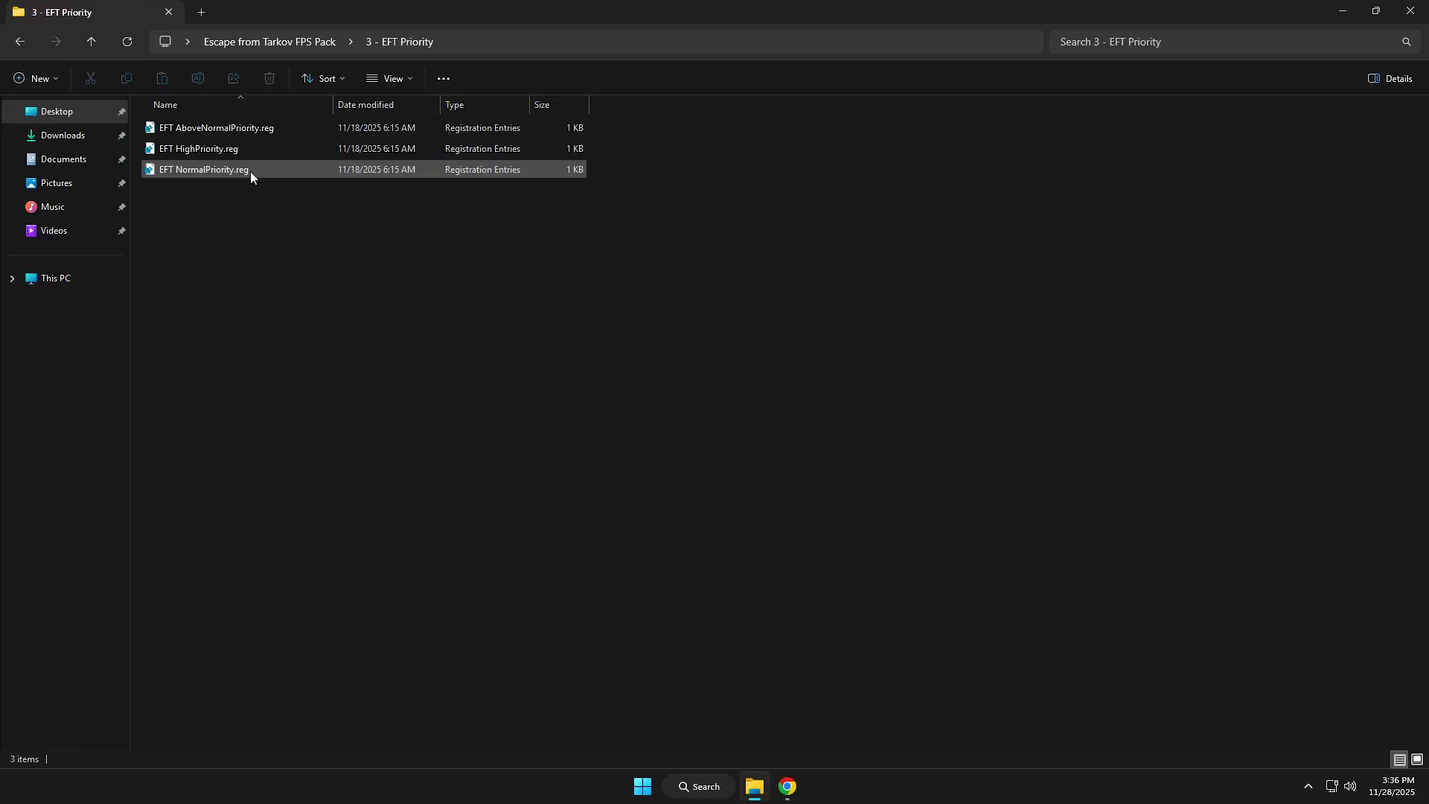
{"action": "left_click", "coordinate": [178, 149]}
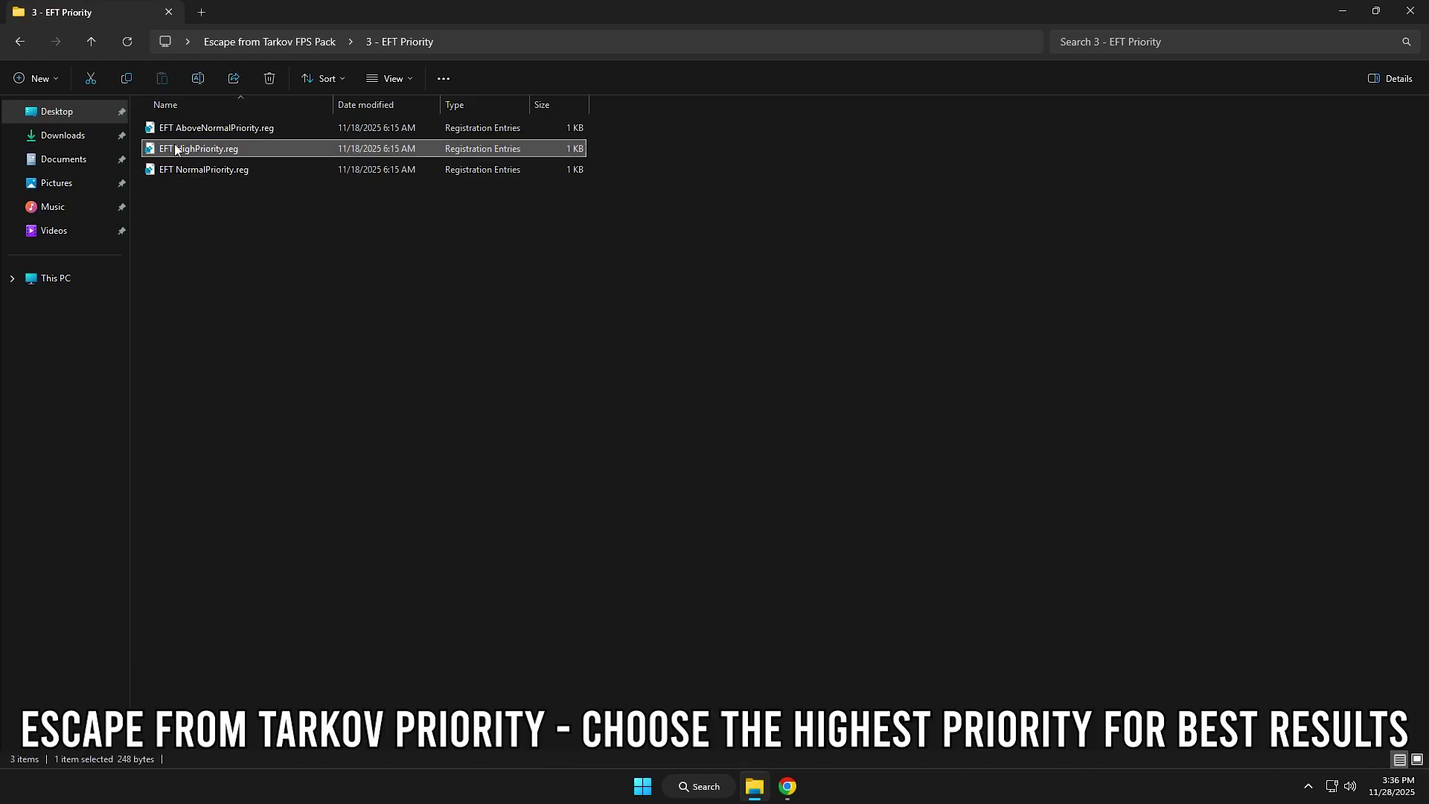
{"action": "double_click", "coordinate": [255, 148]}
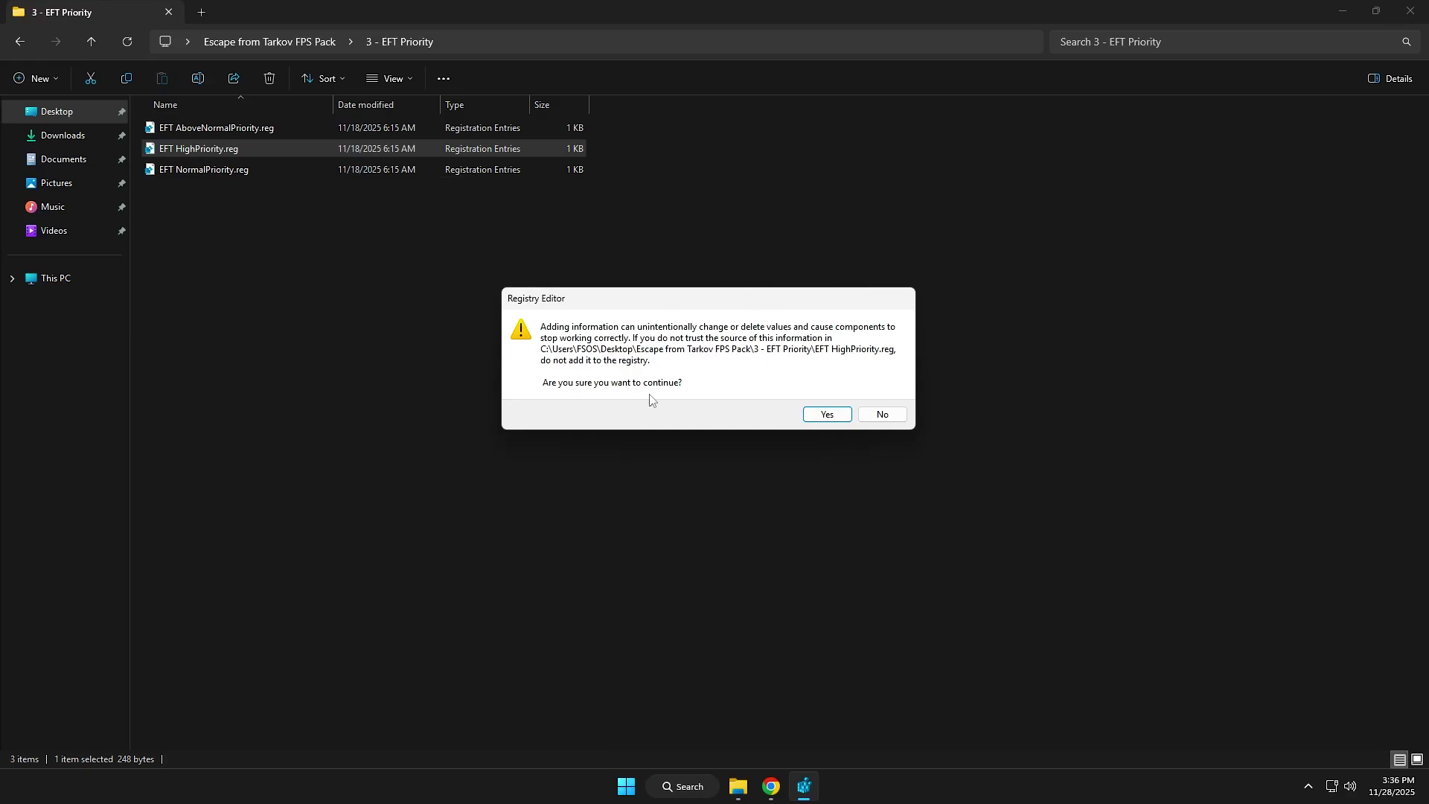
{"action": "left_click", "coordinate": [824, 418]}
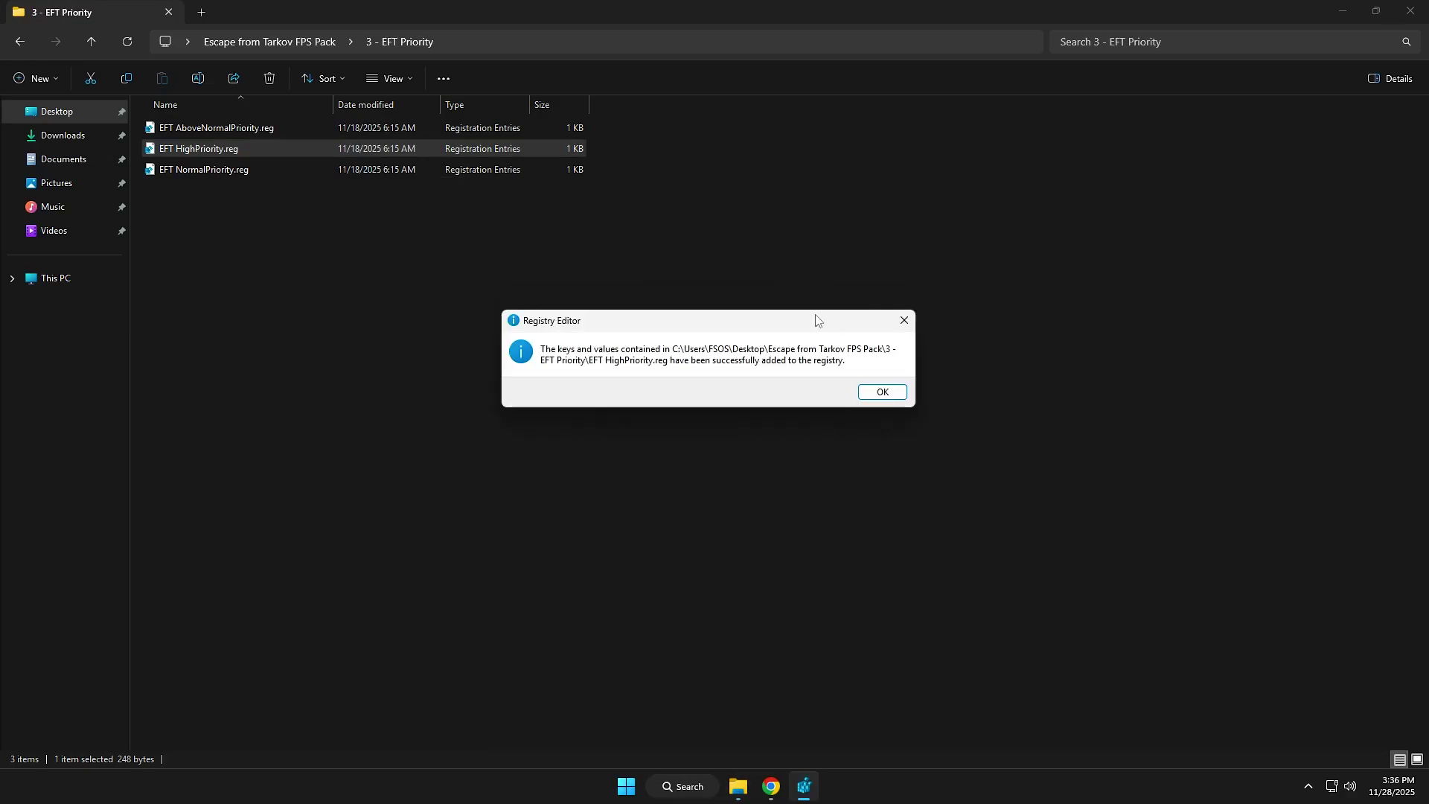
{"action": "left_click", "coordinate": [882, 392]}
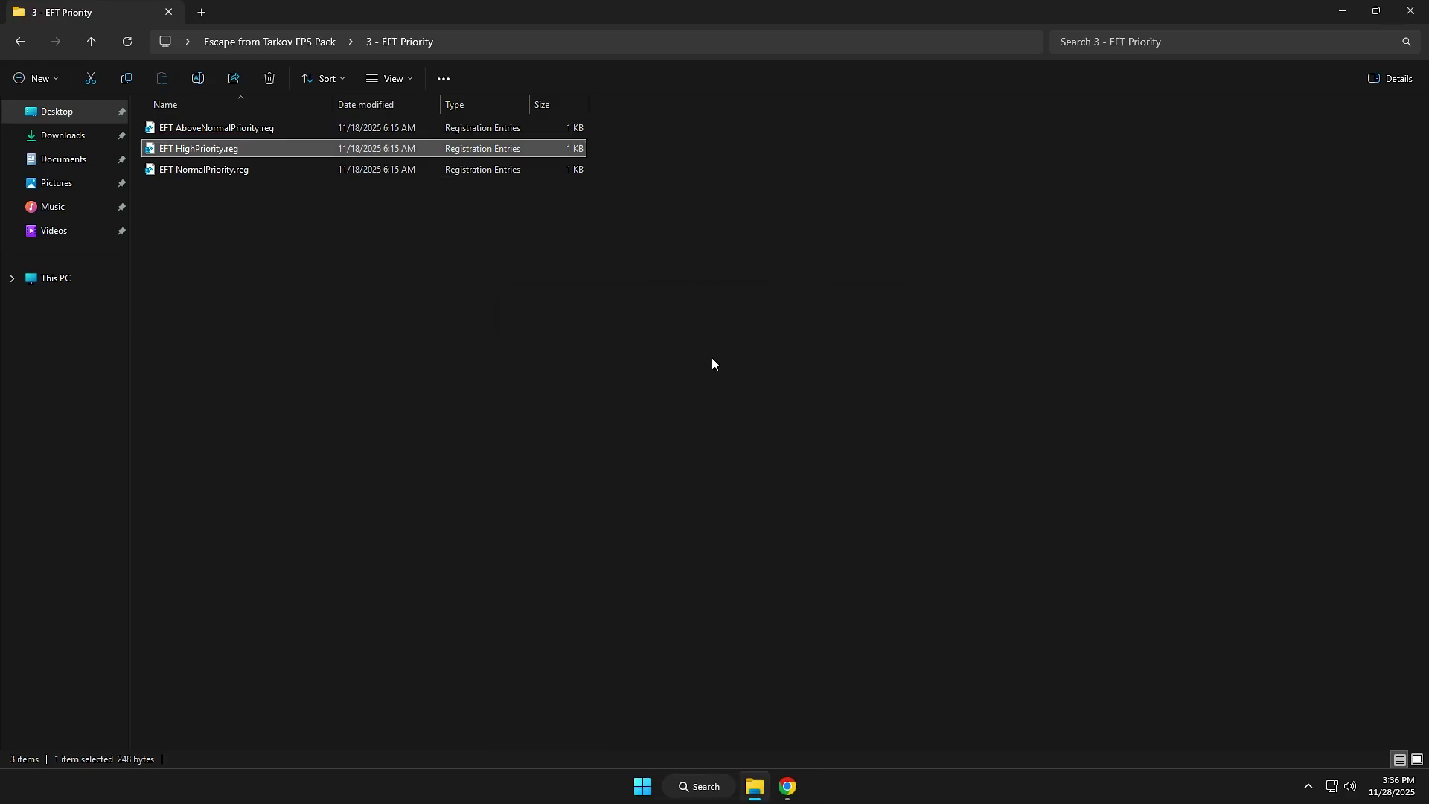
- Open the FPS Pack's 4 - Disable Unwanted Services folder and add Disable Bluetooth Services.reg to the registry
{"action": "key", "text": "alt+Left"}
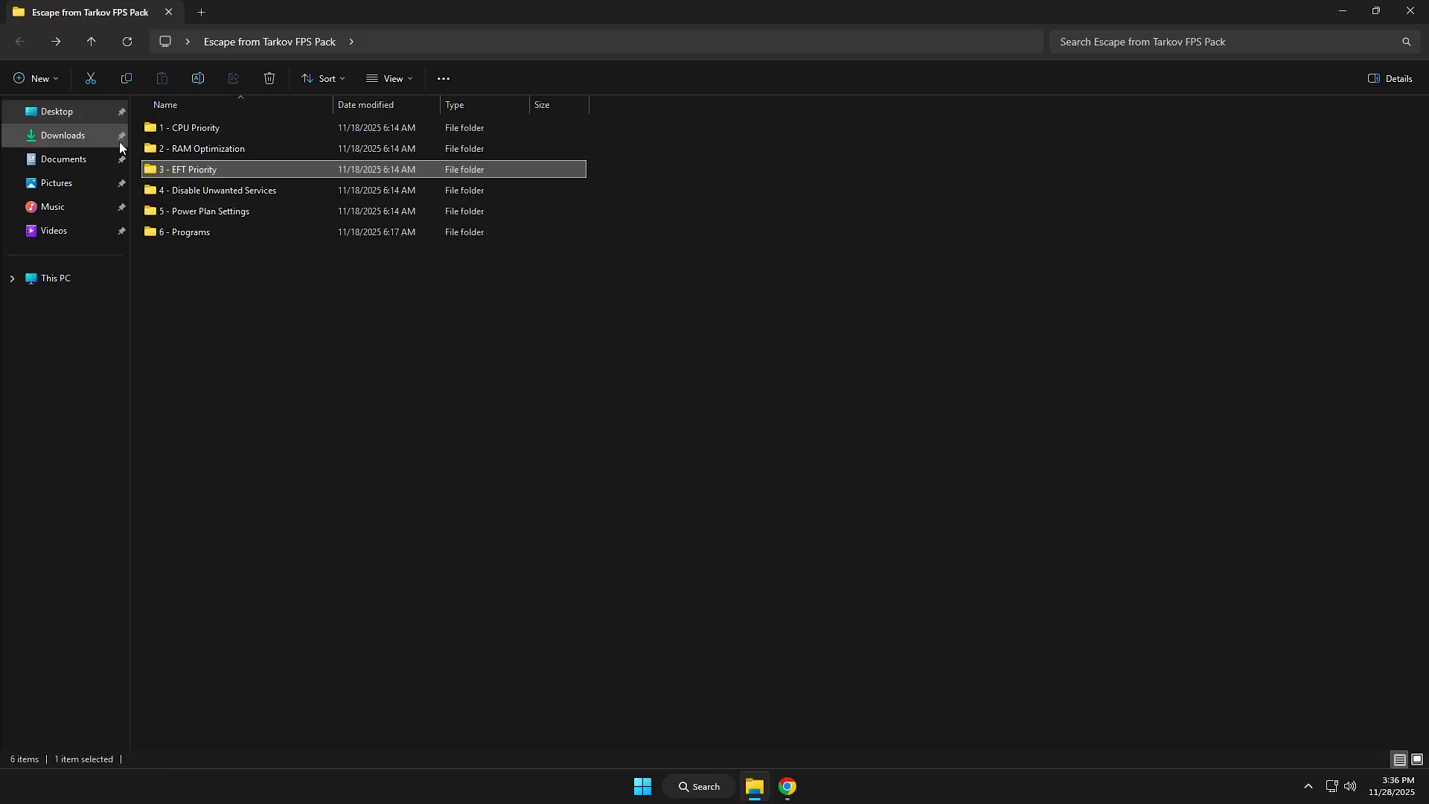
{"action": "left_click", "coordinate": [213, 191]}
{"action": "double_click", "coordinate": [229, 191]}
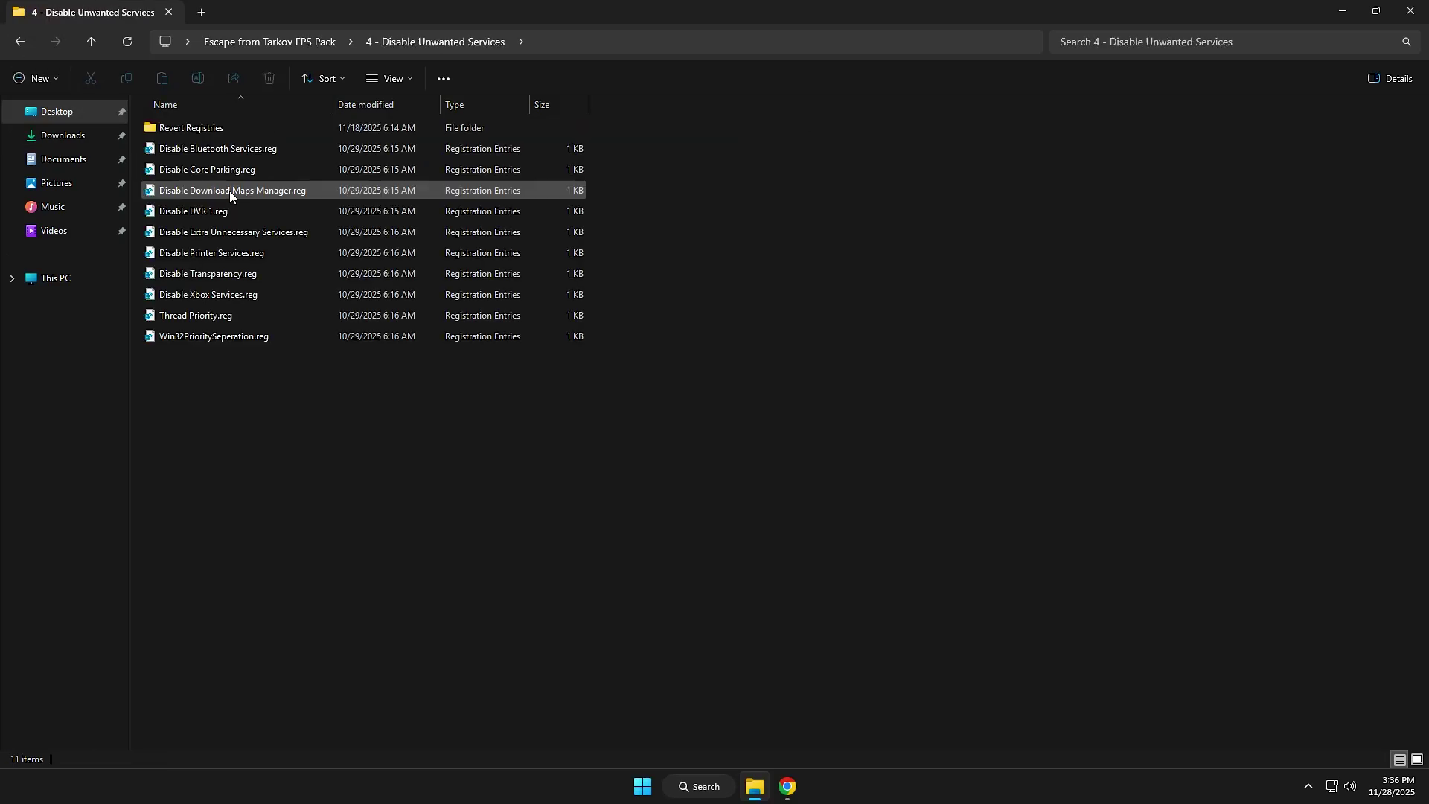
{"action": "left_click", "coordinate": [202, 152]}
{"action": "double_click", "coordinate": [243, 149]}
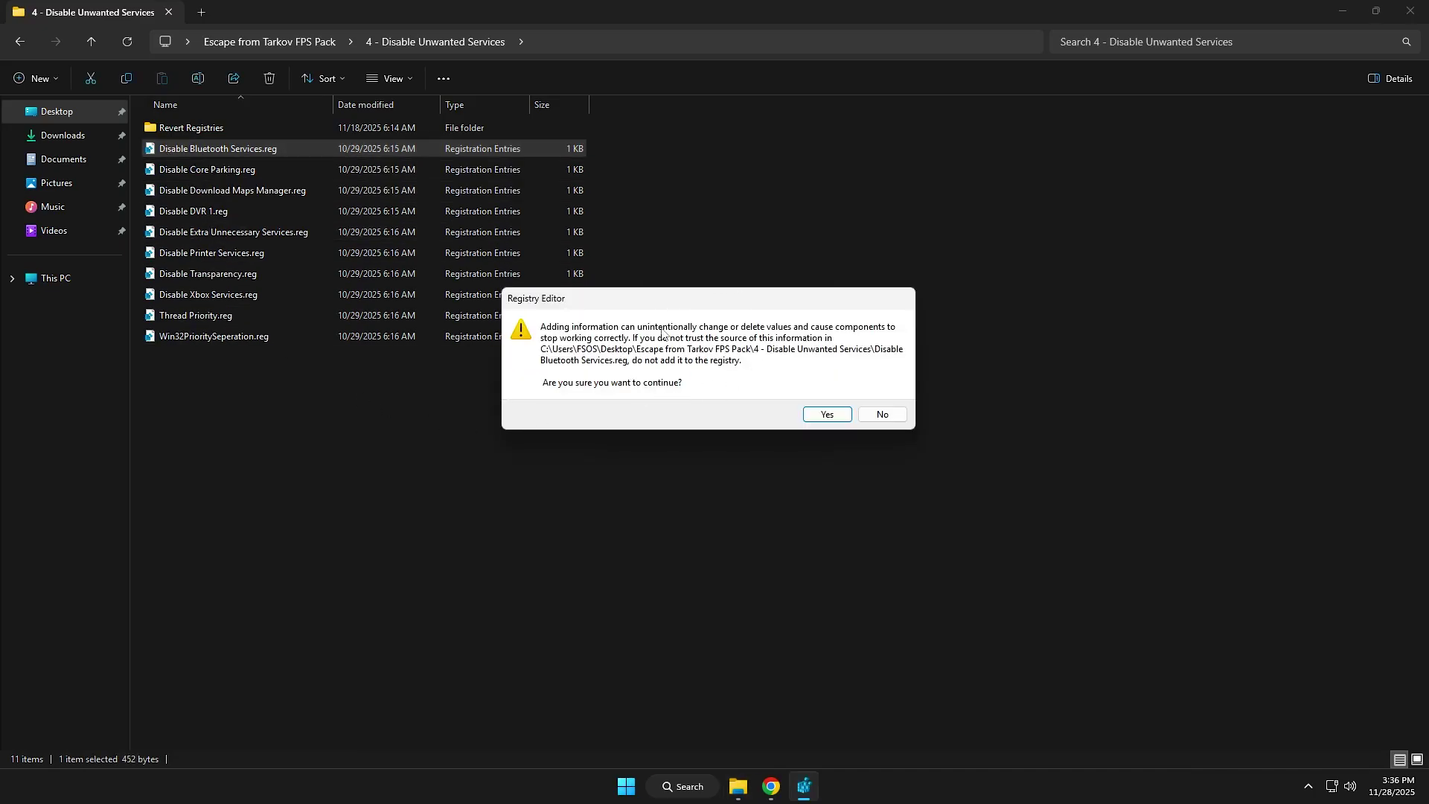
{"action": "left_click", "coordinate": [827, 415]}
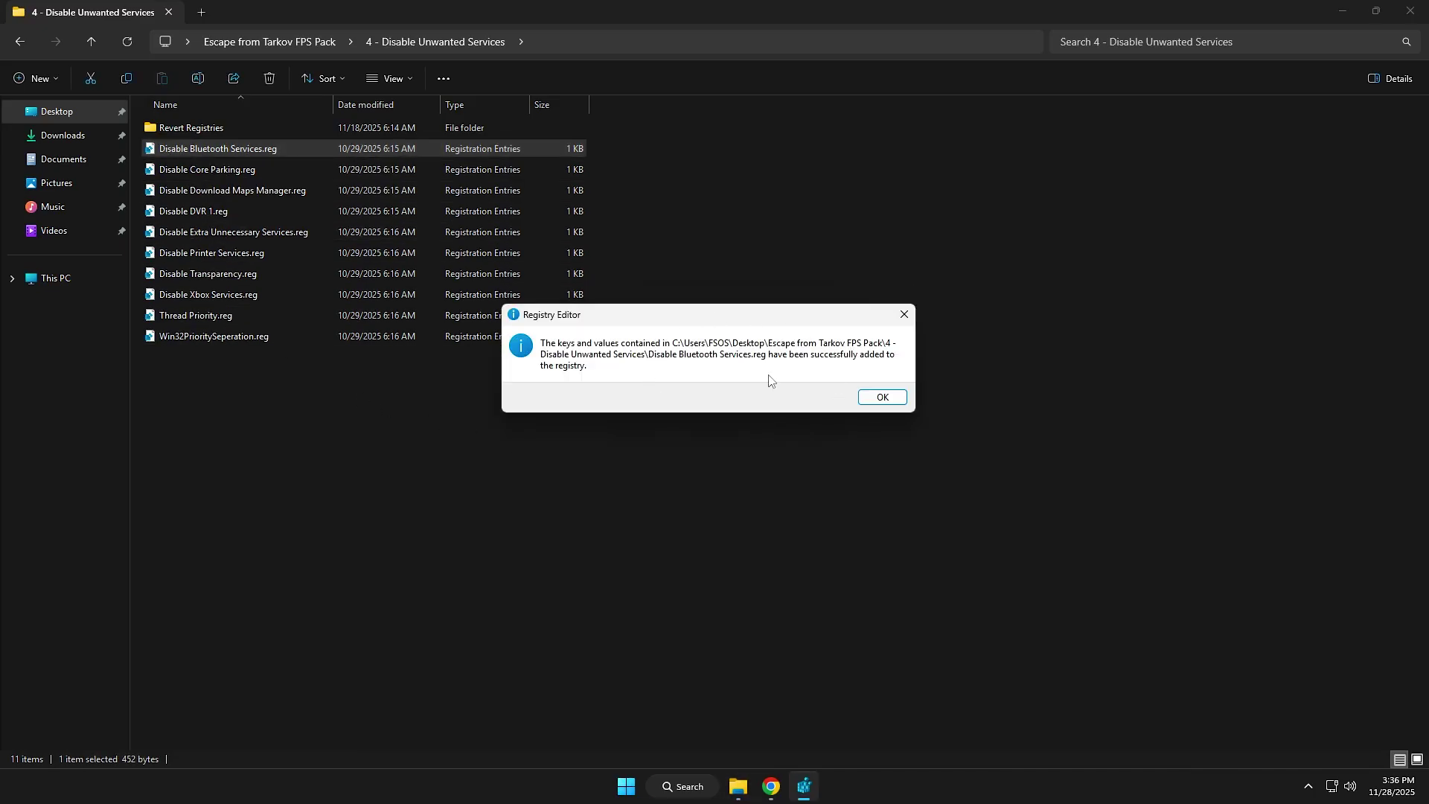
{"action": "left_click", "coordinate": [878, 397]}
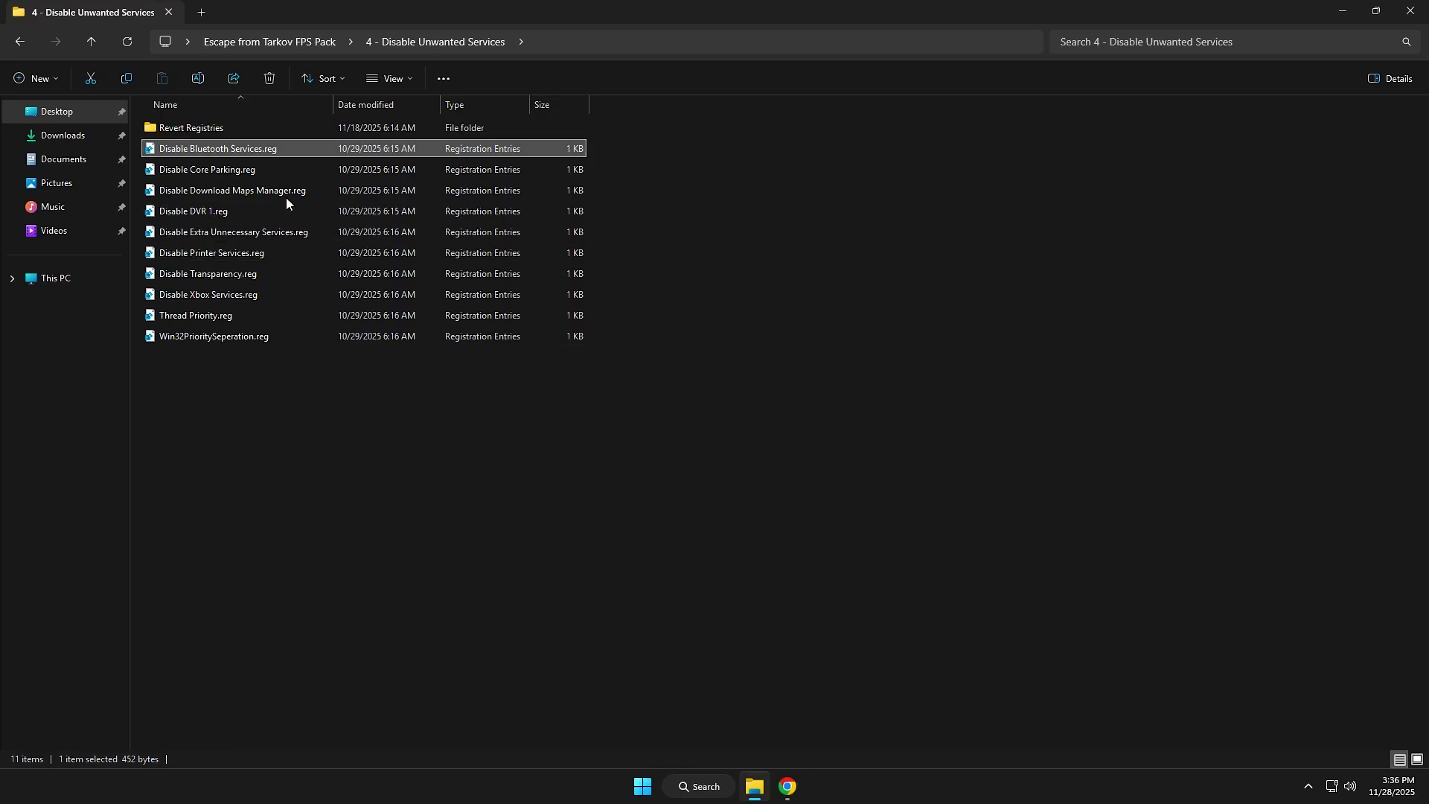
- Add Disable Core Parking.reg and Disable Download Maps Manager.reg to the registry, dismissing each Registry Editor message
{"action": "double_click", "coordinate": [221, 169]}
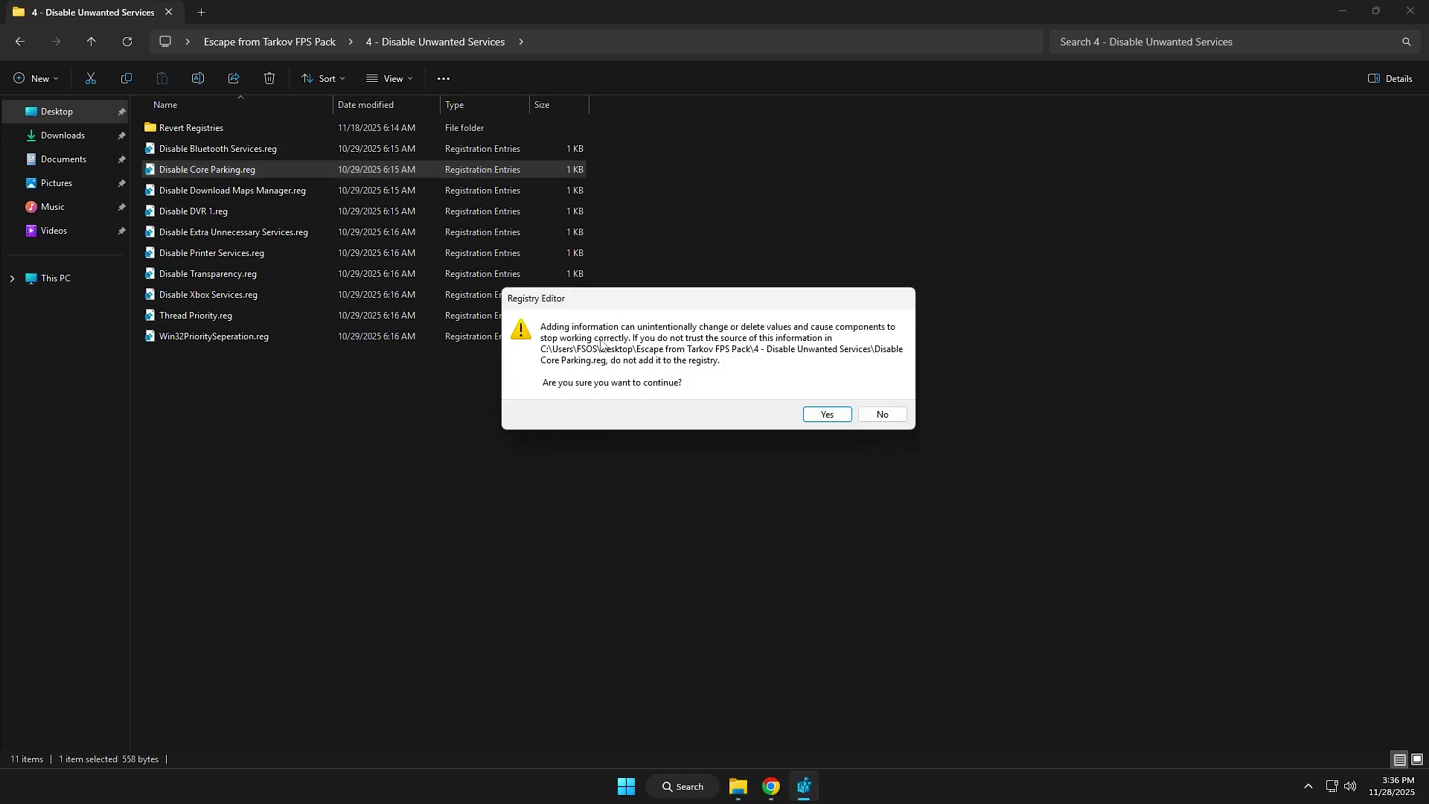
{"action": "left_click", "coordinate": [826, 417]}
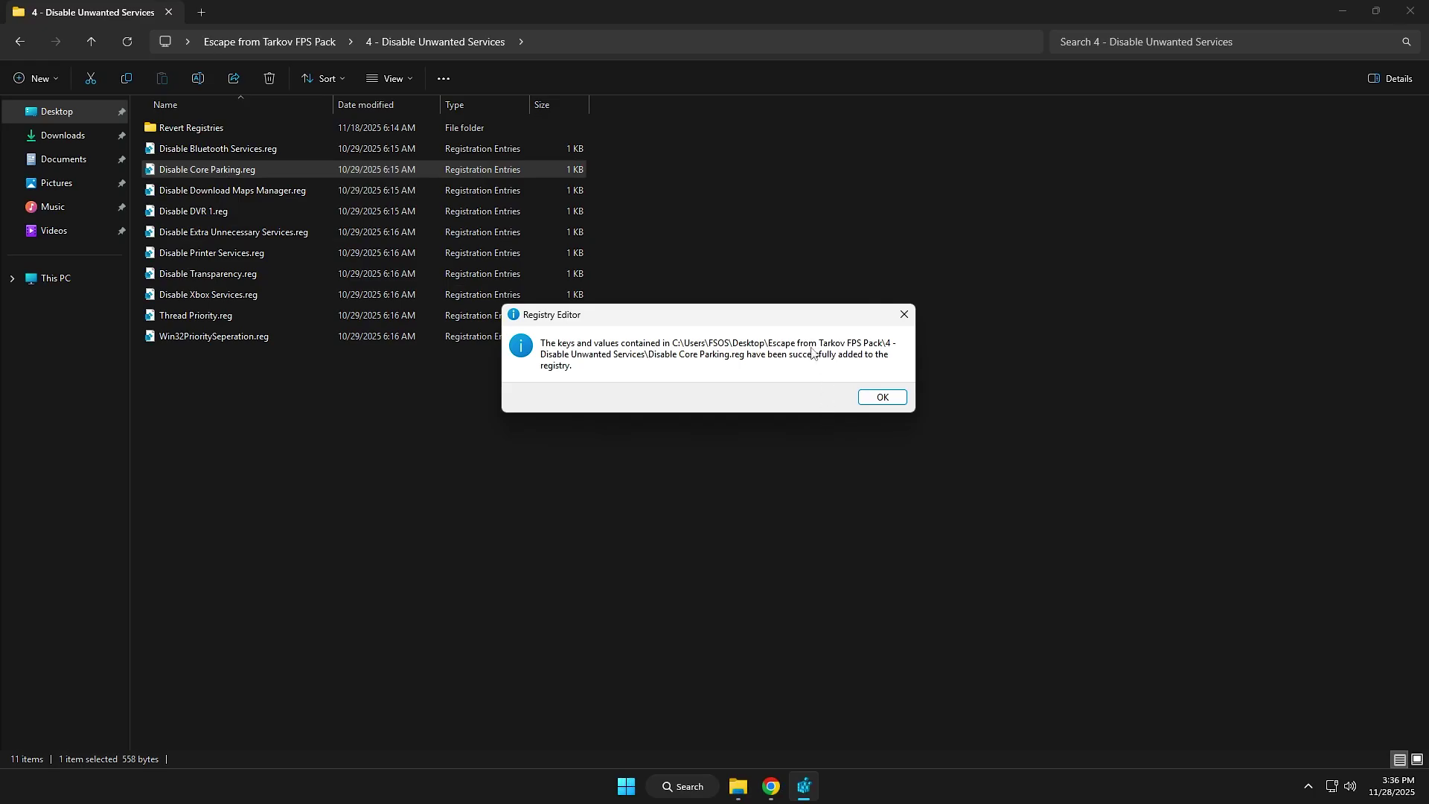
{"action": "left_click", "coordinate": [882, 397]}
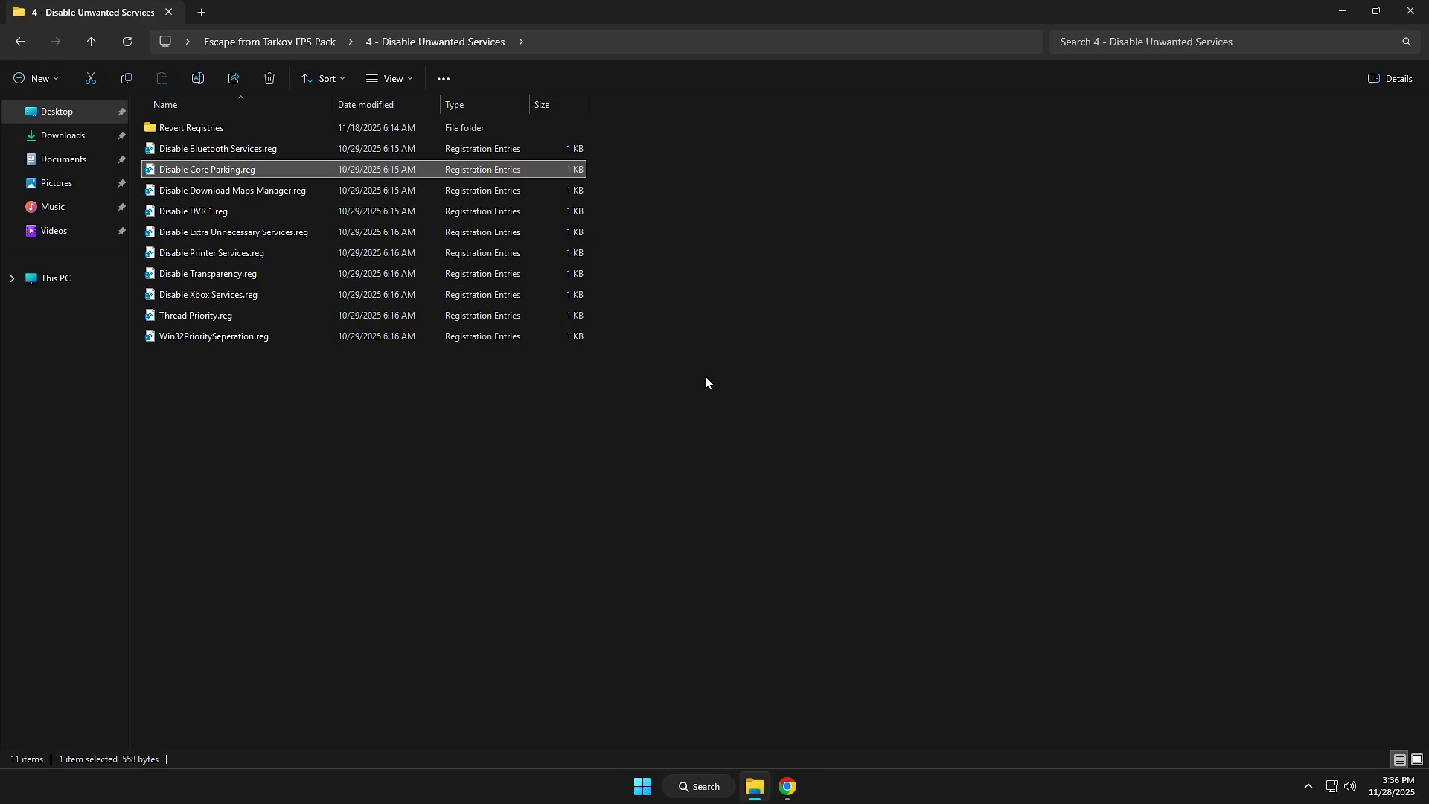
{"action": "double_click", "coordinate": [218, 191]}
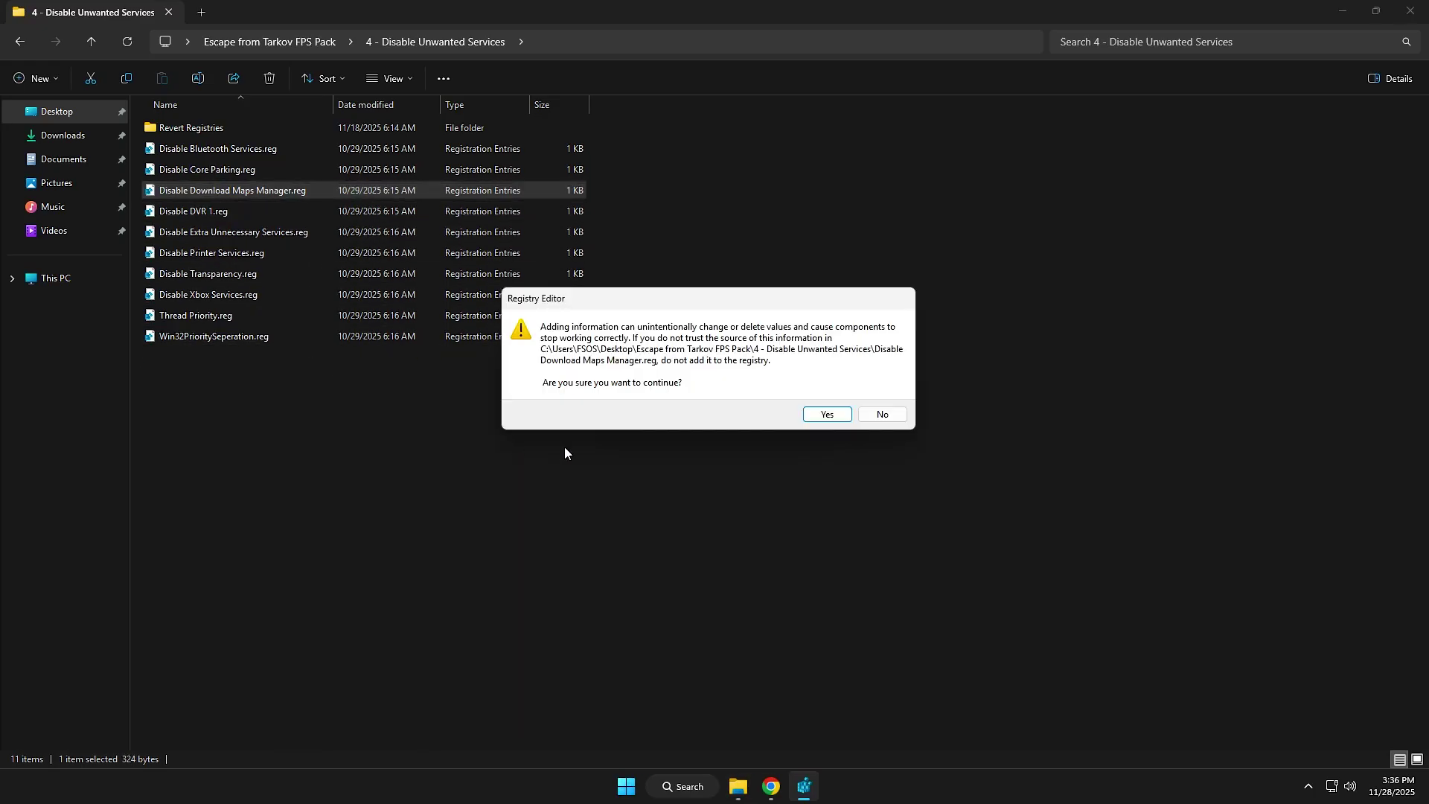
{"action": "left_click", "coordinate": [824, 414]}
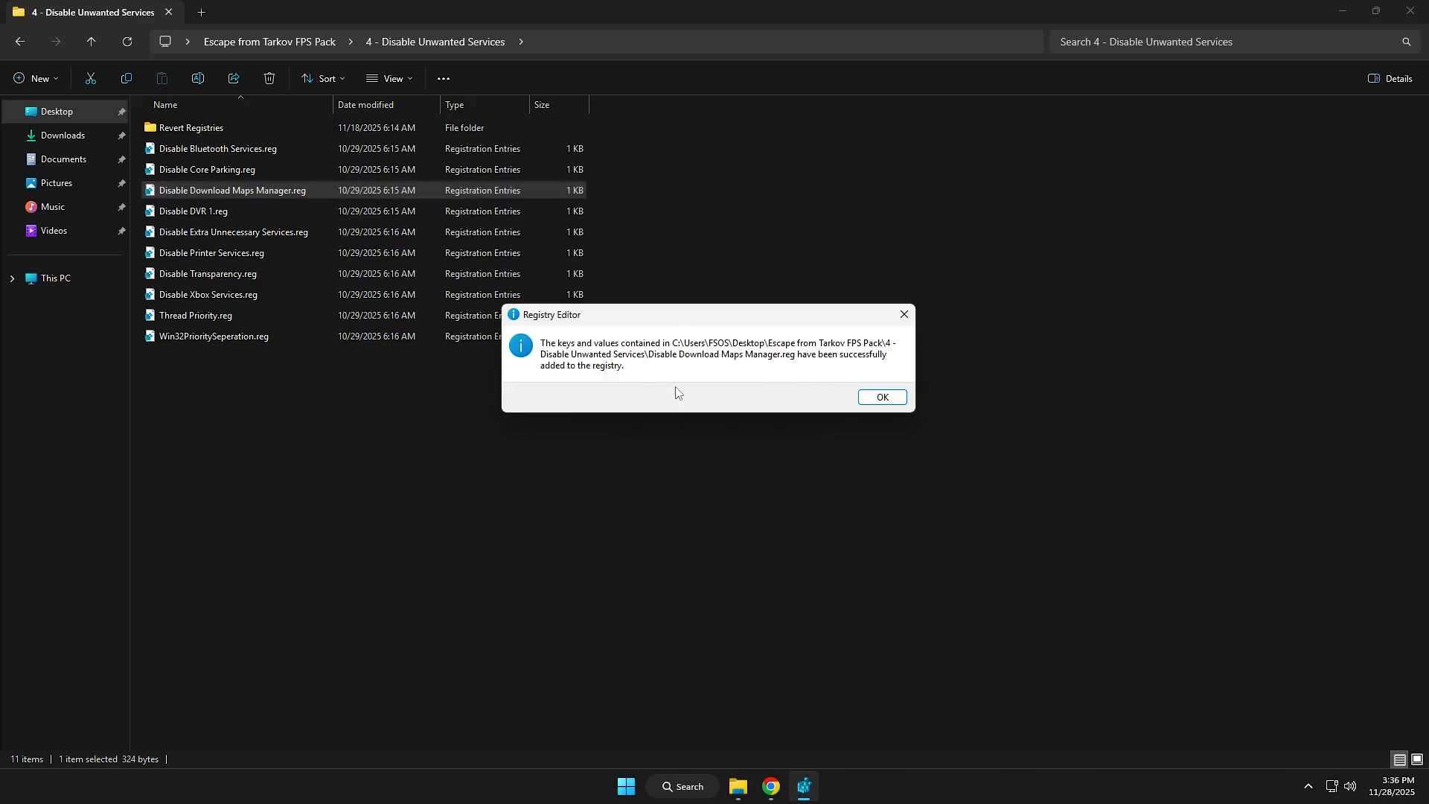
{"action": "left_click", "coordinate": [882, 396]}
- Add Disable DVR 1.reg and Disable Extra Unnecessary Services.reg to the registry, dismissing each Registry Editor message
{"action": "double_click", "coordinate": [230, 212]}
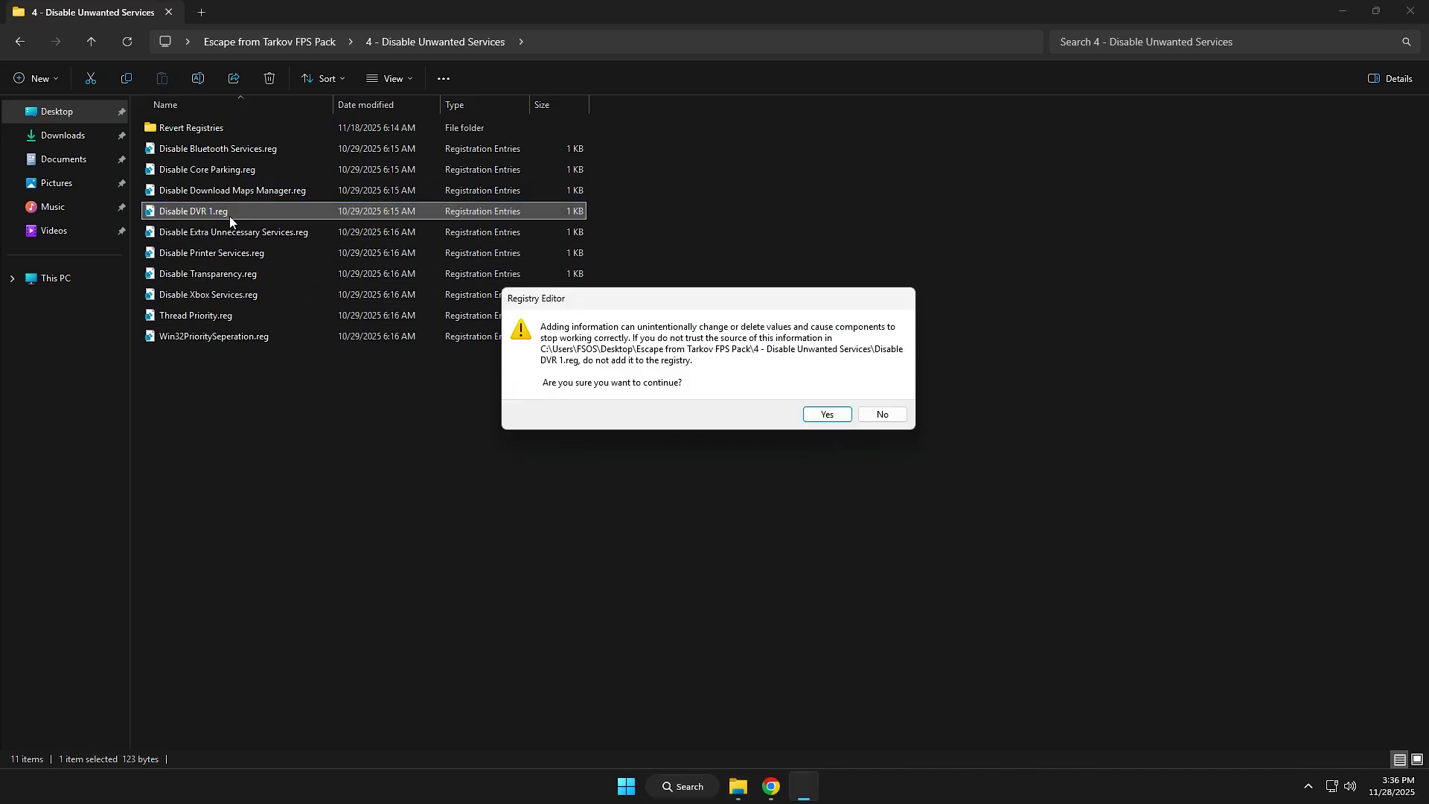
{"action": "left_click", "coordinate": [826, 415]}
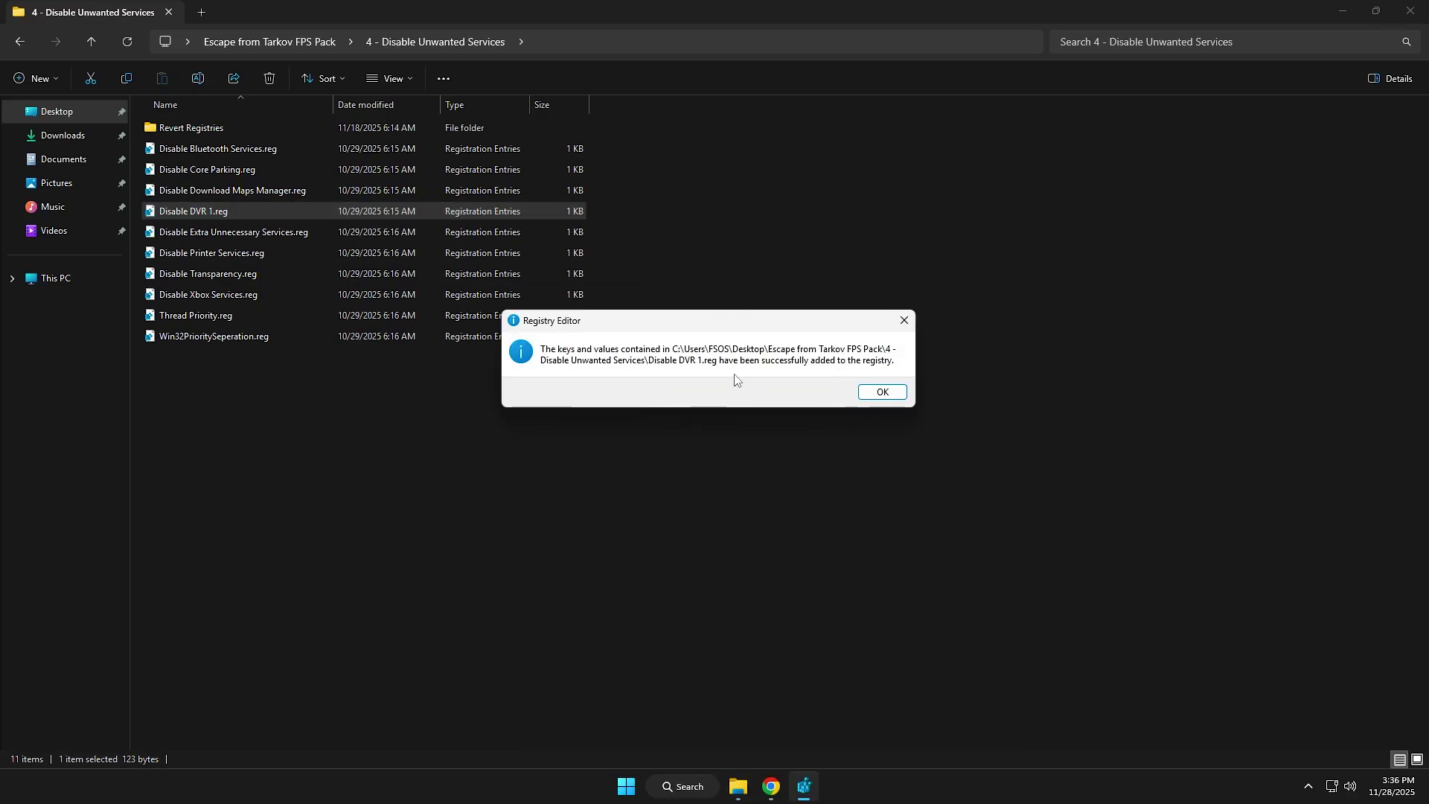
{"action": "left_click", "coordinate": [899, 395]}
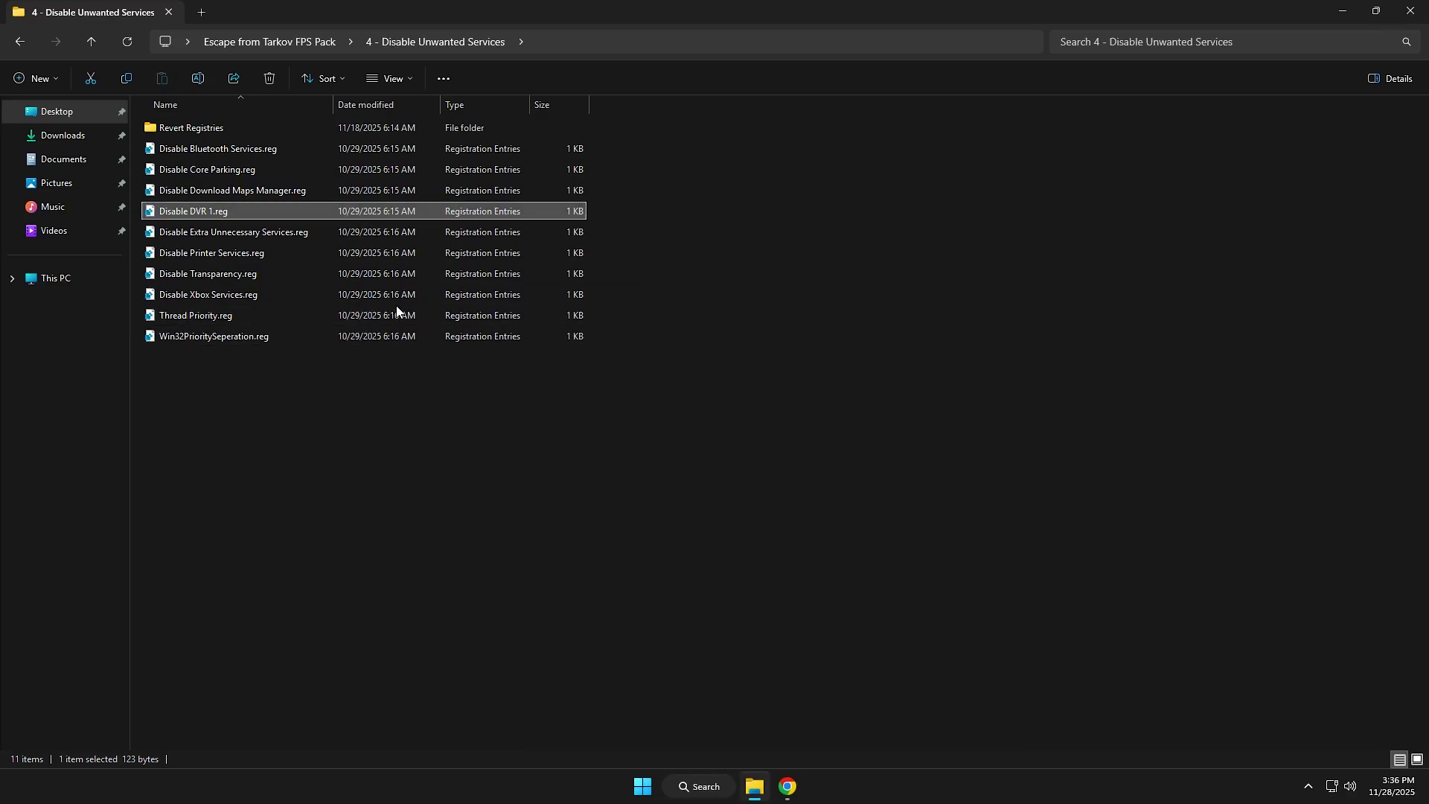
{"action": "double_click", "coordinate": [230, 233]}
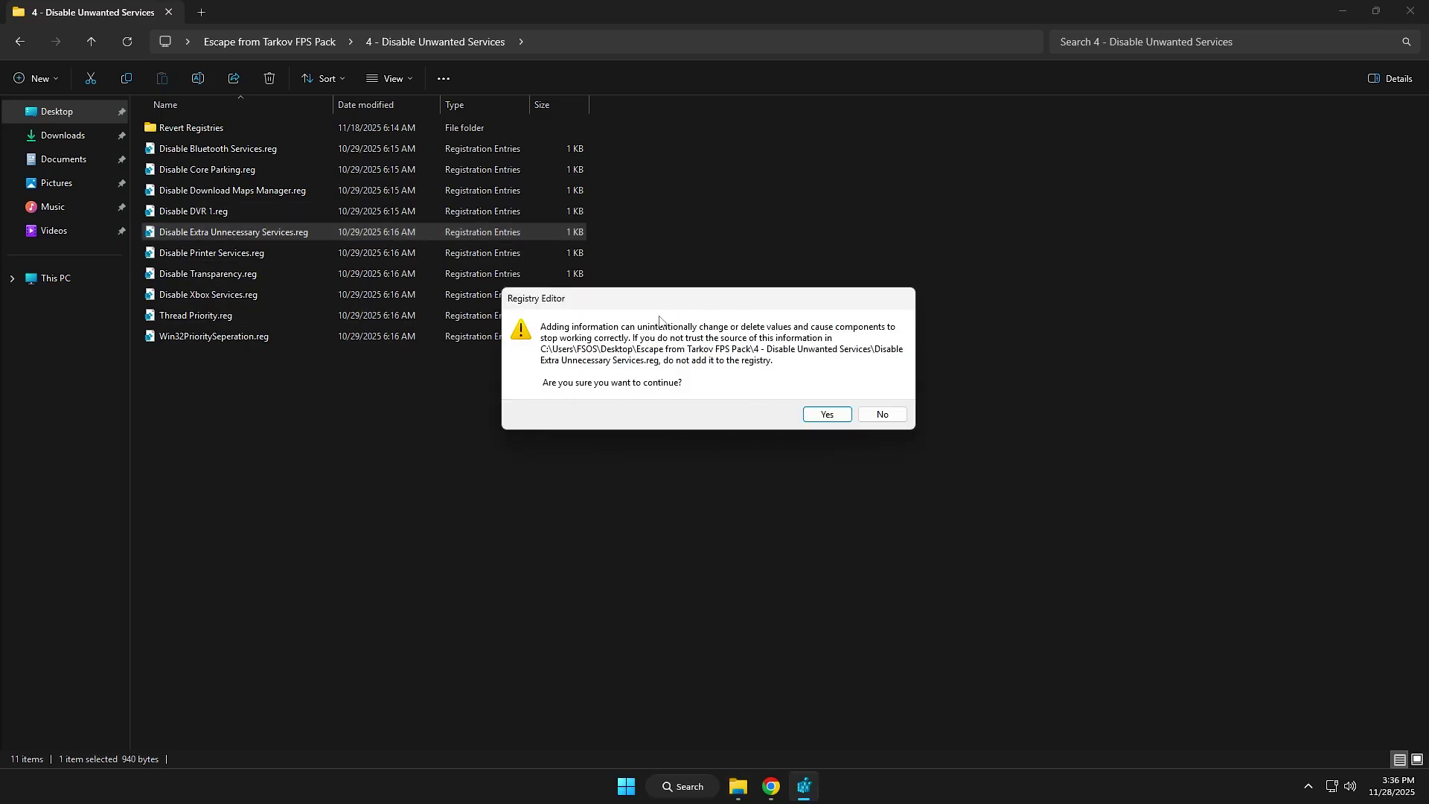
{"action": "left_click", "coordinate": [819, 415]}
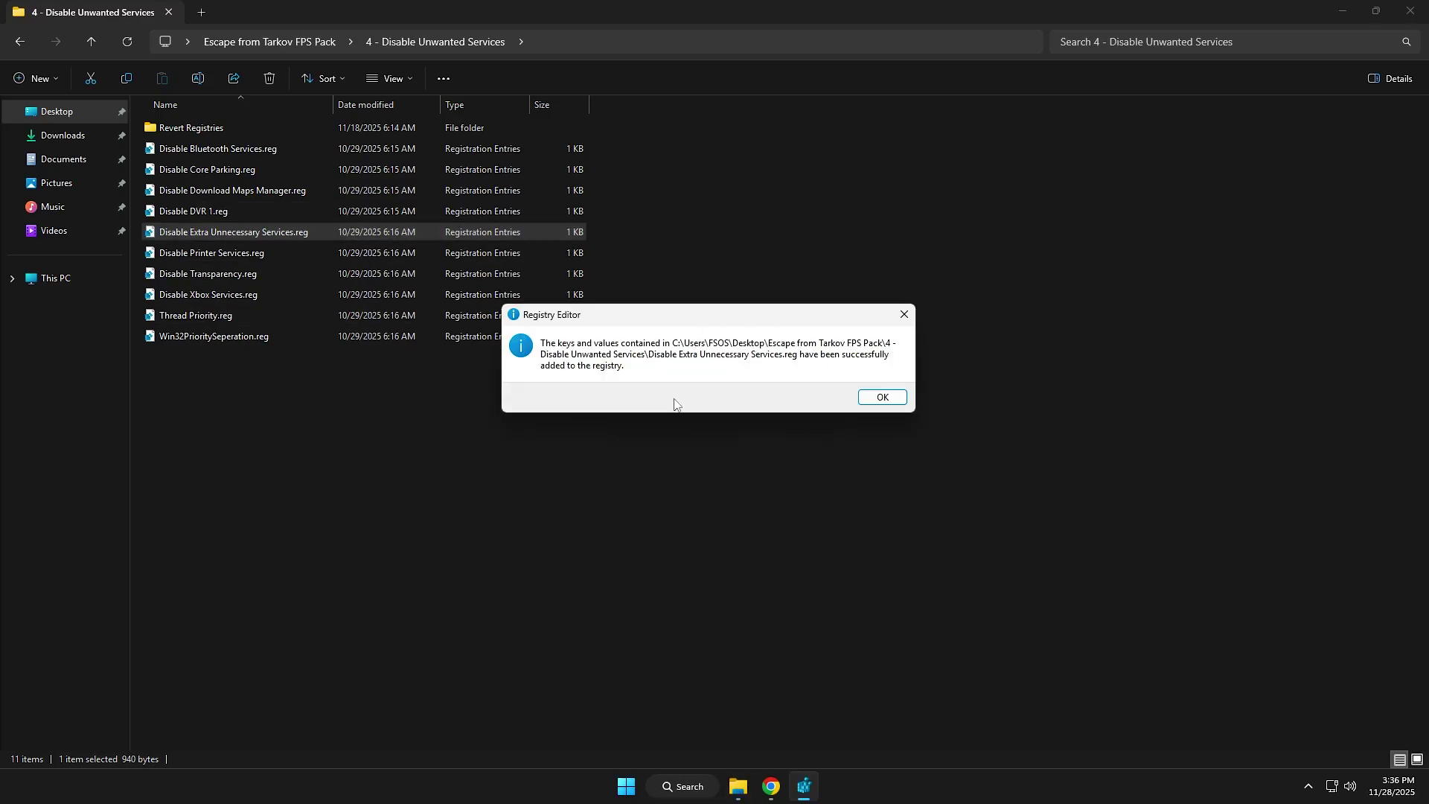
{"action": "left_click", "coordinate": [883, 397]}
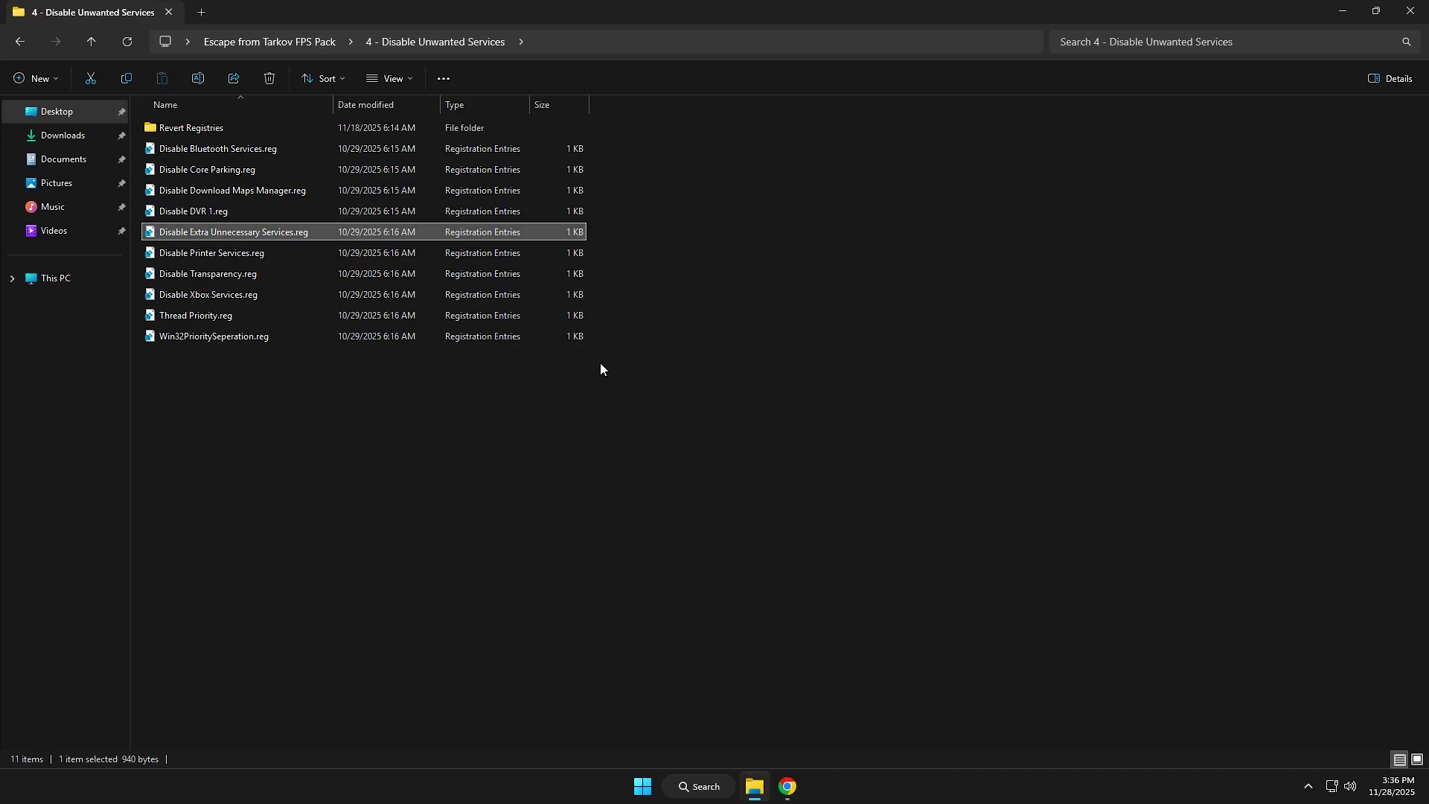
- Add Disable Printer Services.reg and Disable Transparency.reg to the registry, dismissing each Registry Editor message
{"action": "left_click", "coordinate": [229, 253]}
{"action": "double_click", "coordinate": [229, 253]}
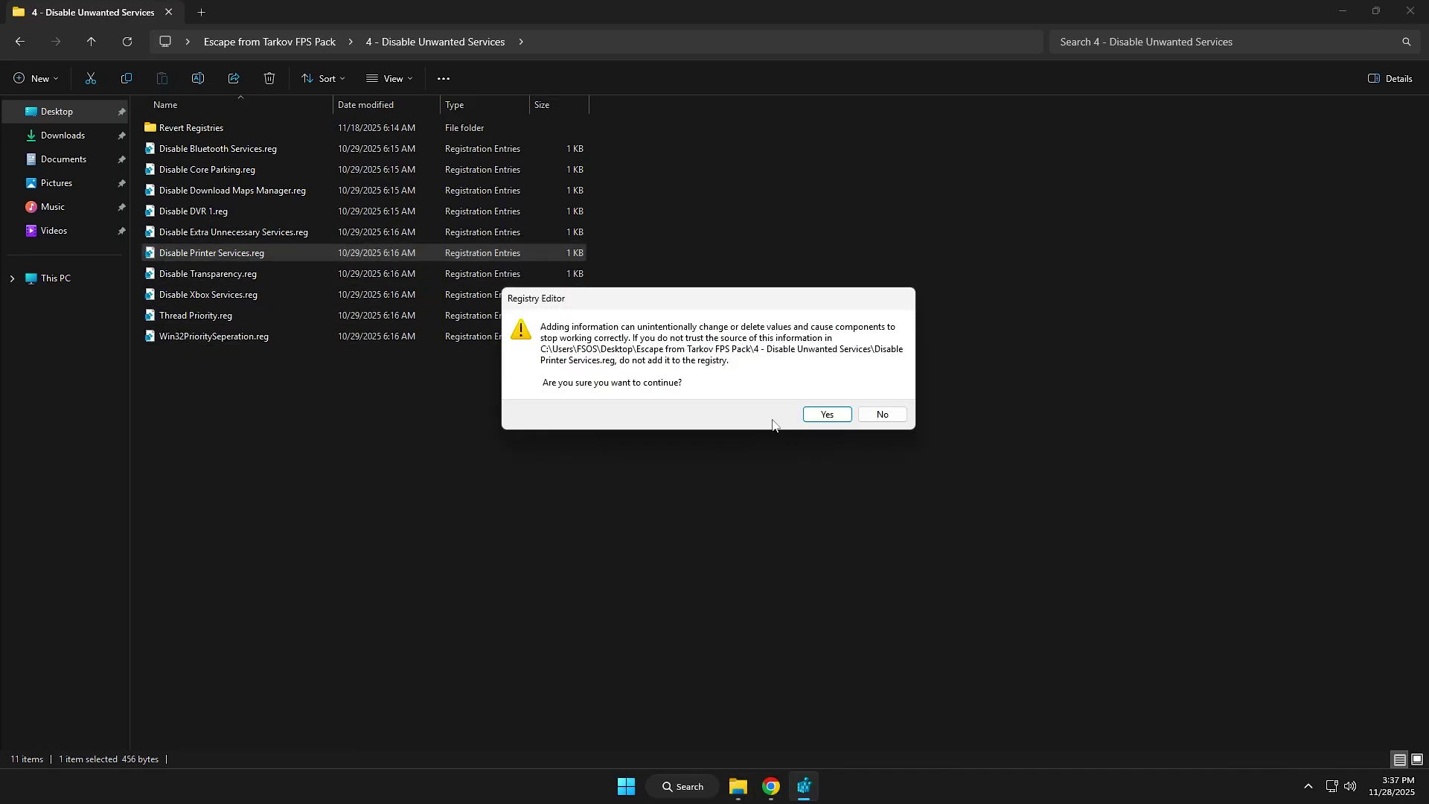
{"action": "left_click", "coordinate": [819, 414]}
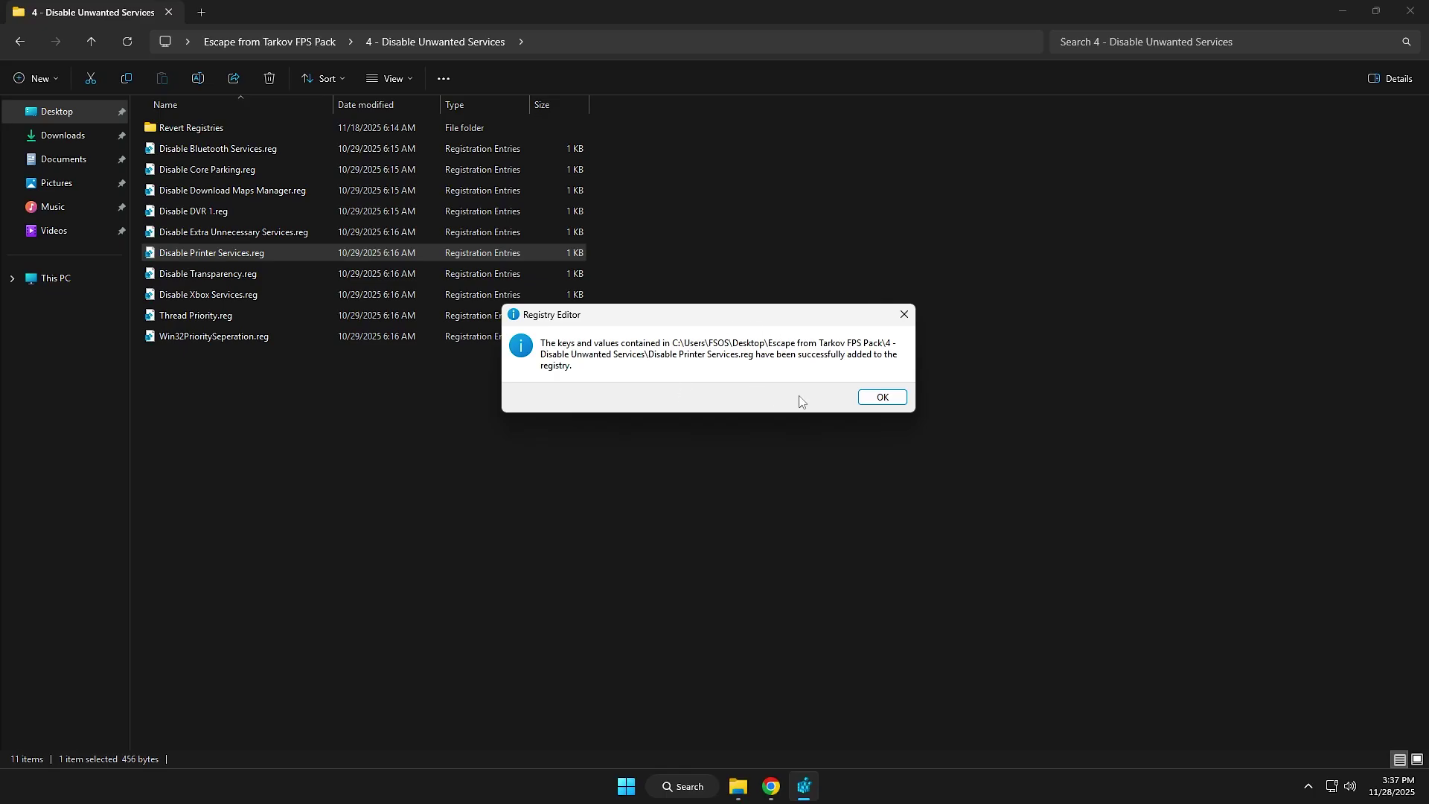
{"action": "left_click", "coordinate": [882, 397]}
{"action": "double_click", "coordinate": [199, 275]}
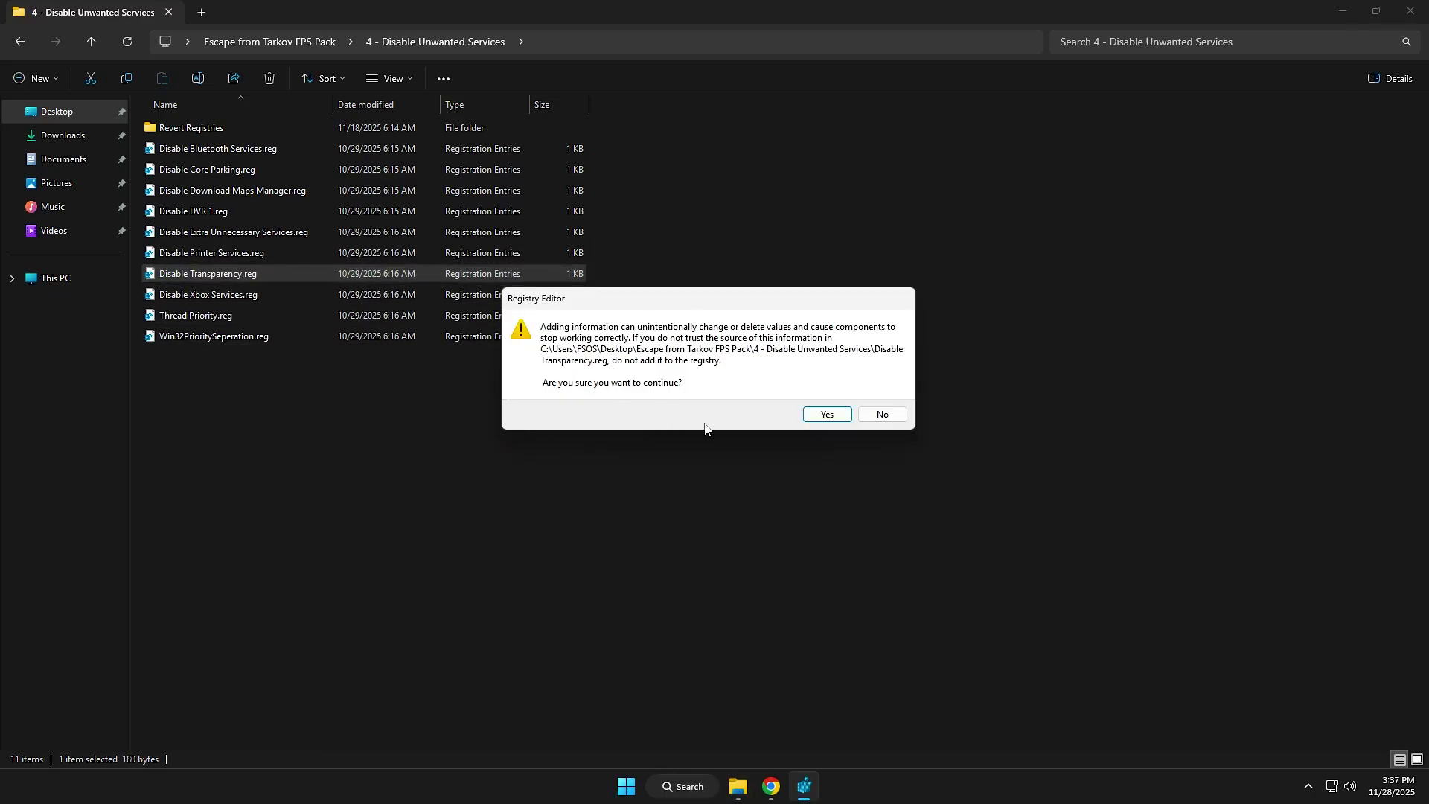
{"action": "left_click", "coordinate": [827, 414]}
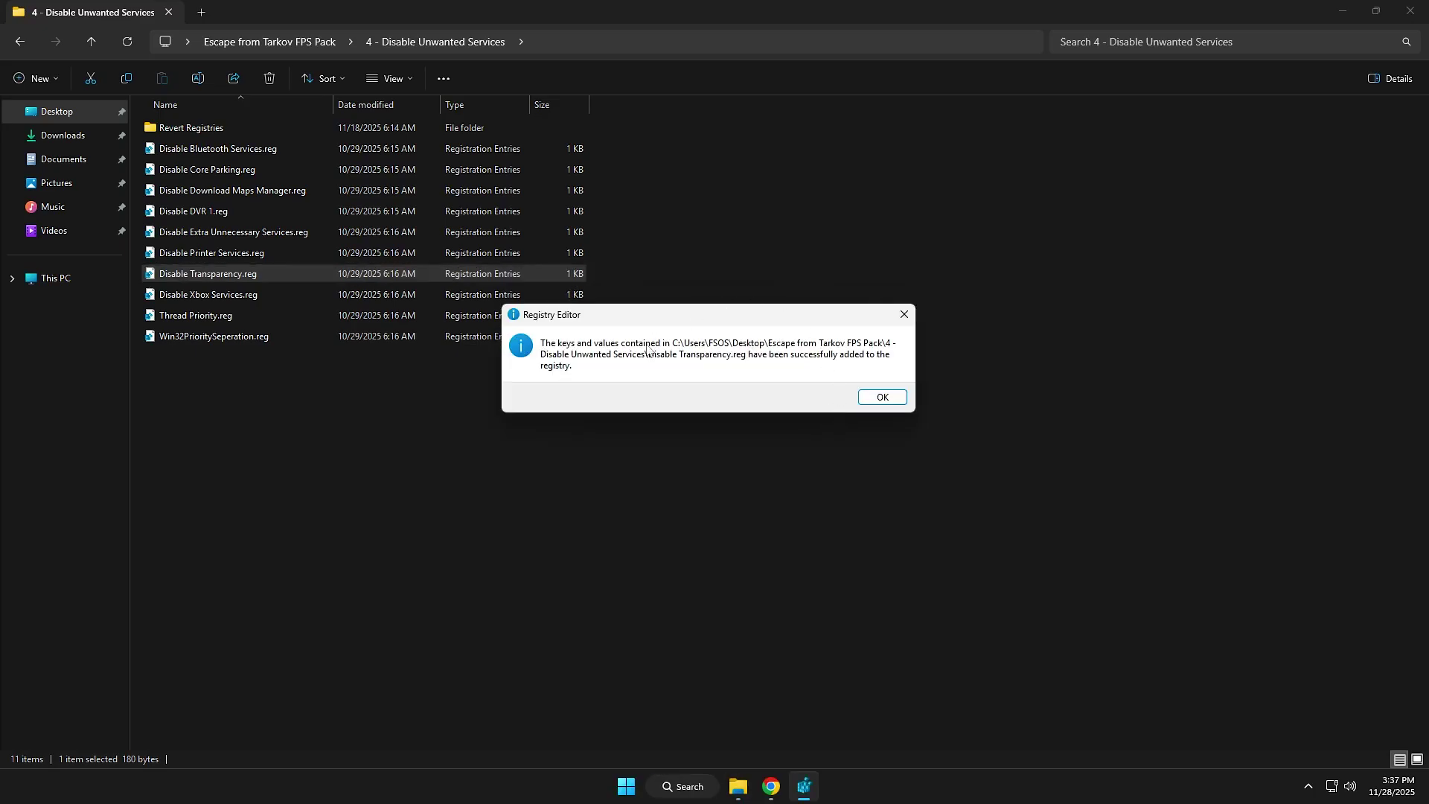
{"action": "key", "text": "Return"}
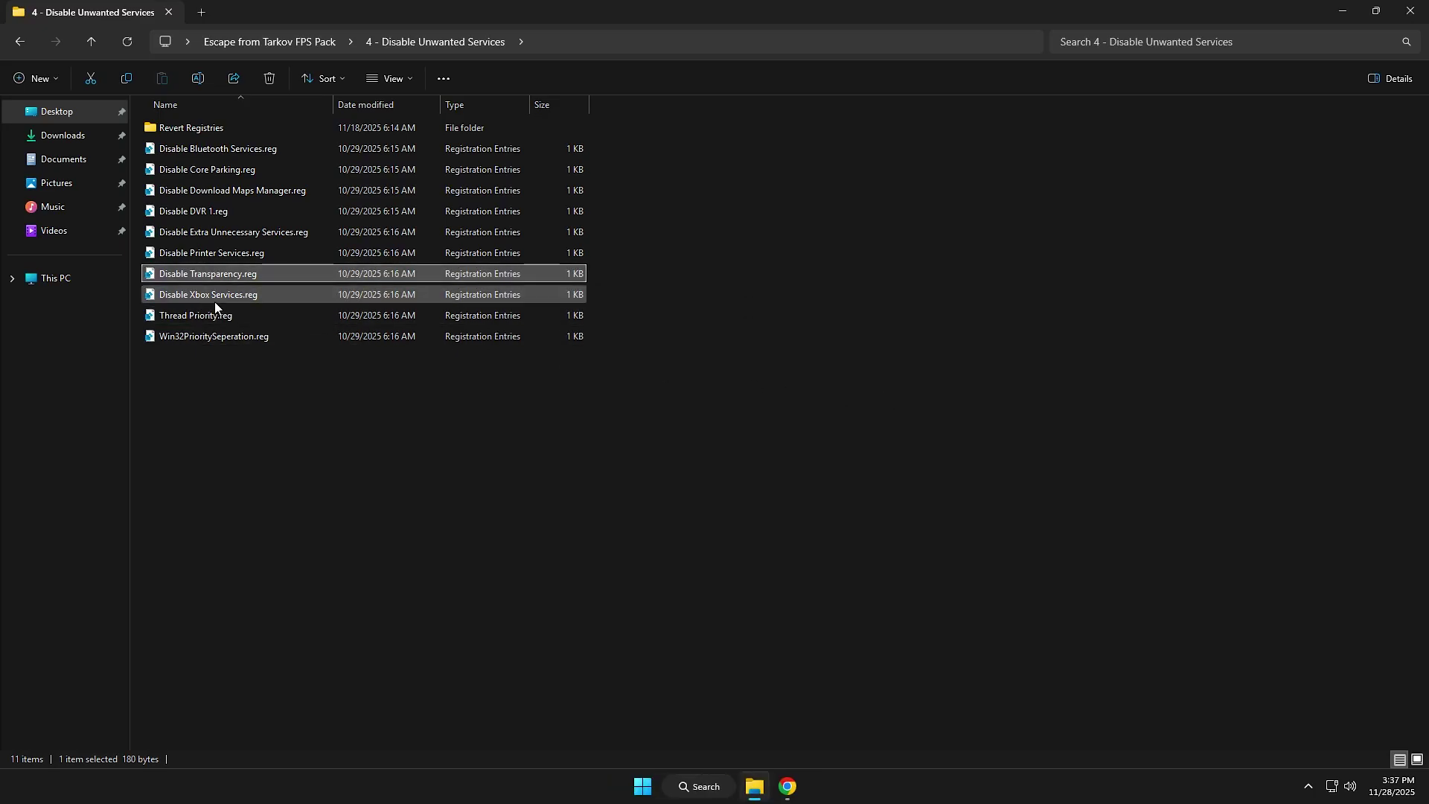
- Add Disable Xbox Services.reg and Thread Priority.reg to the registry, dismissing each Registry Editor message
{"action": "double_click", "coordinate": [190, 296]}
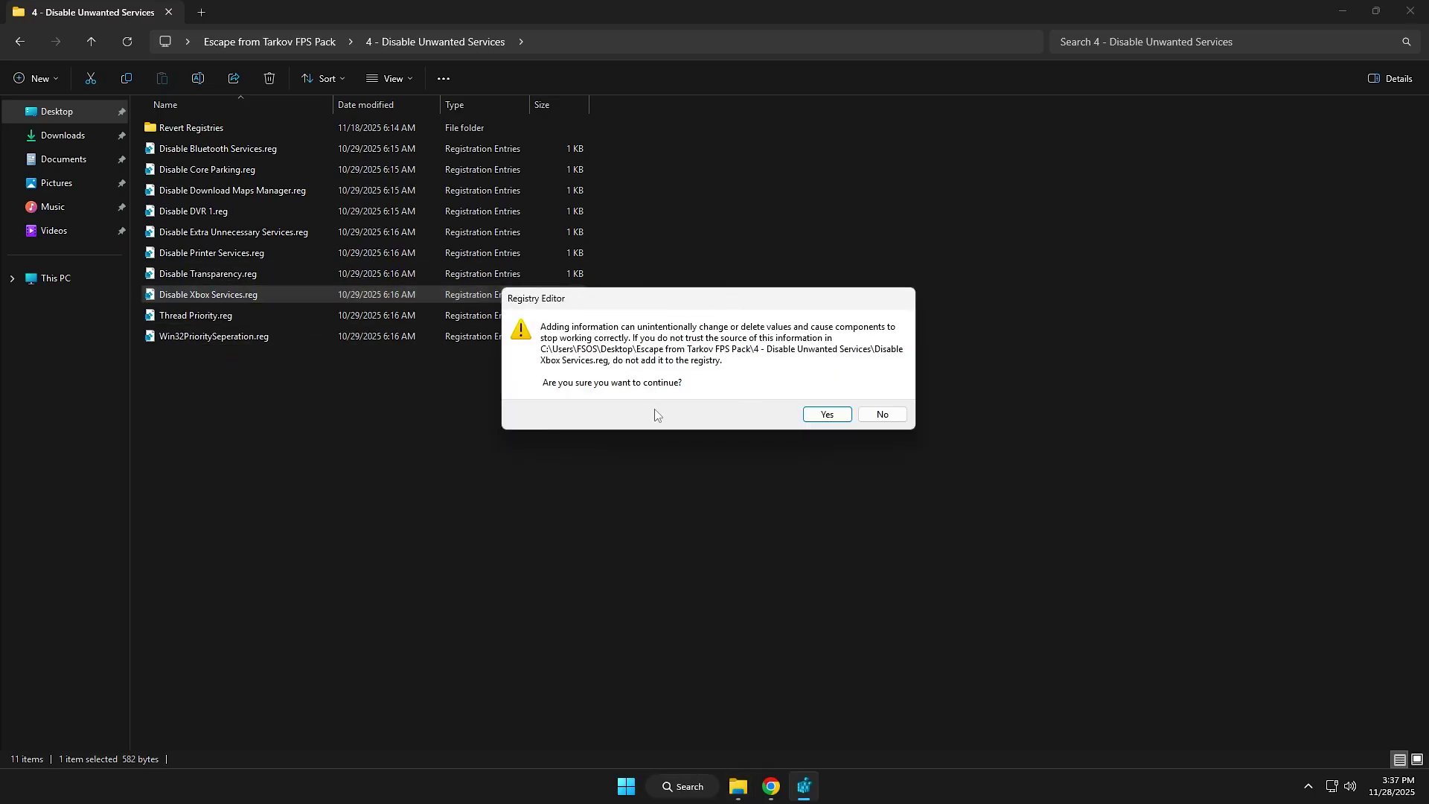
{"action": "left_click", "coordinate": [830, 414]}
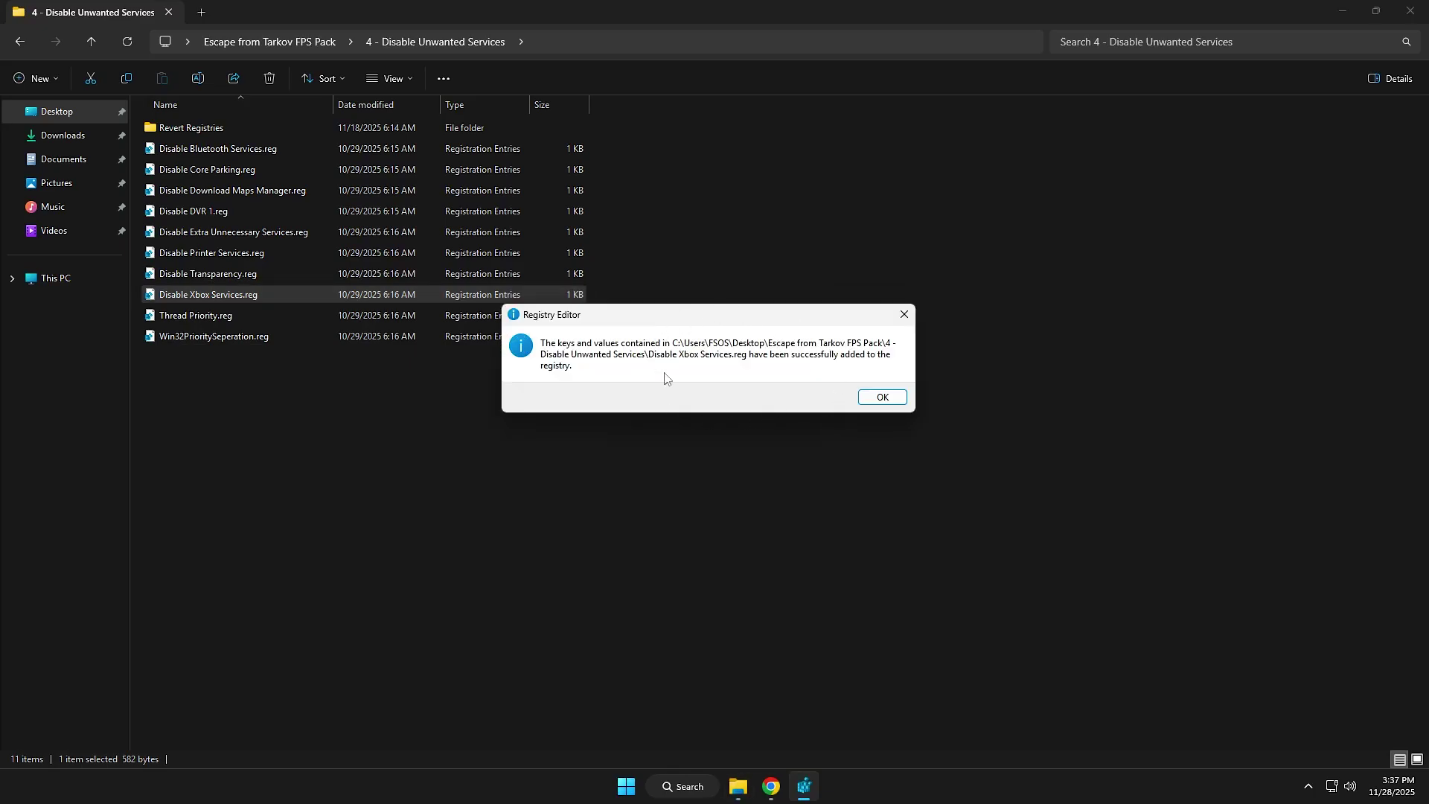
{"action": "left_click", "coordinate": [886, 399]}
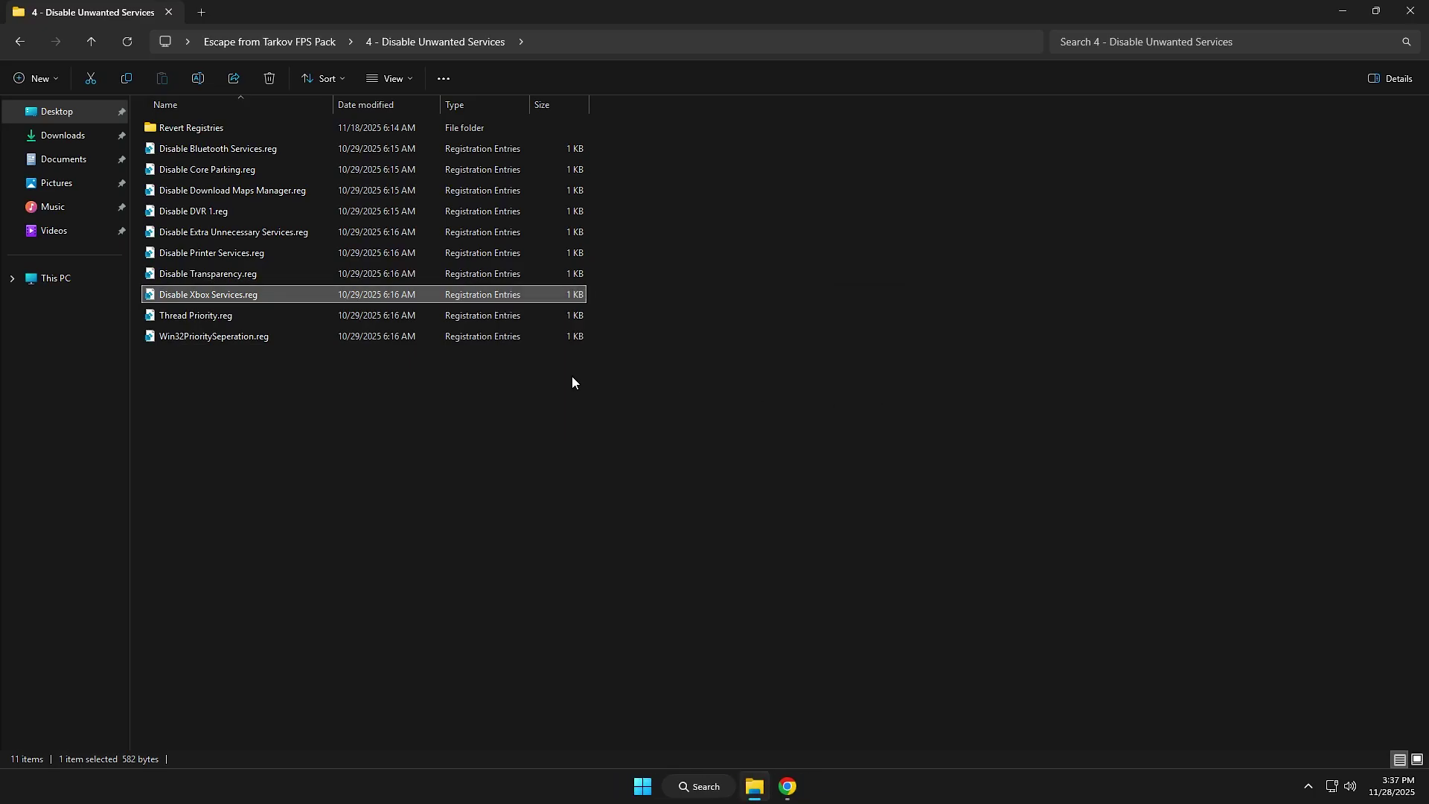
{"action": "double_click", "coordinate": [244, 319]}
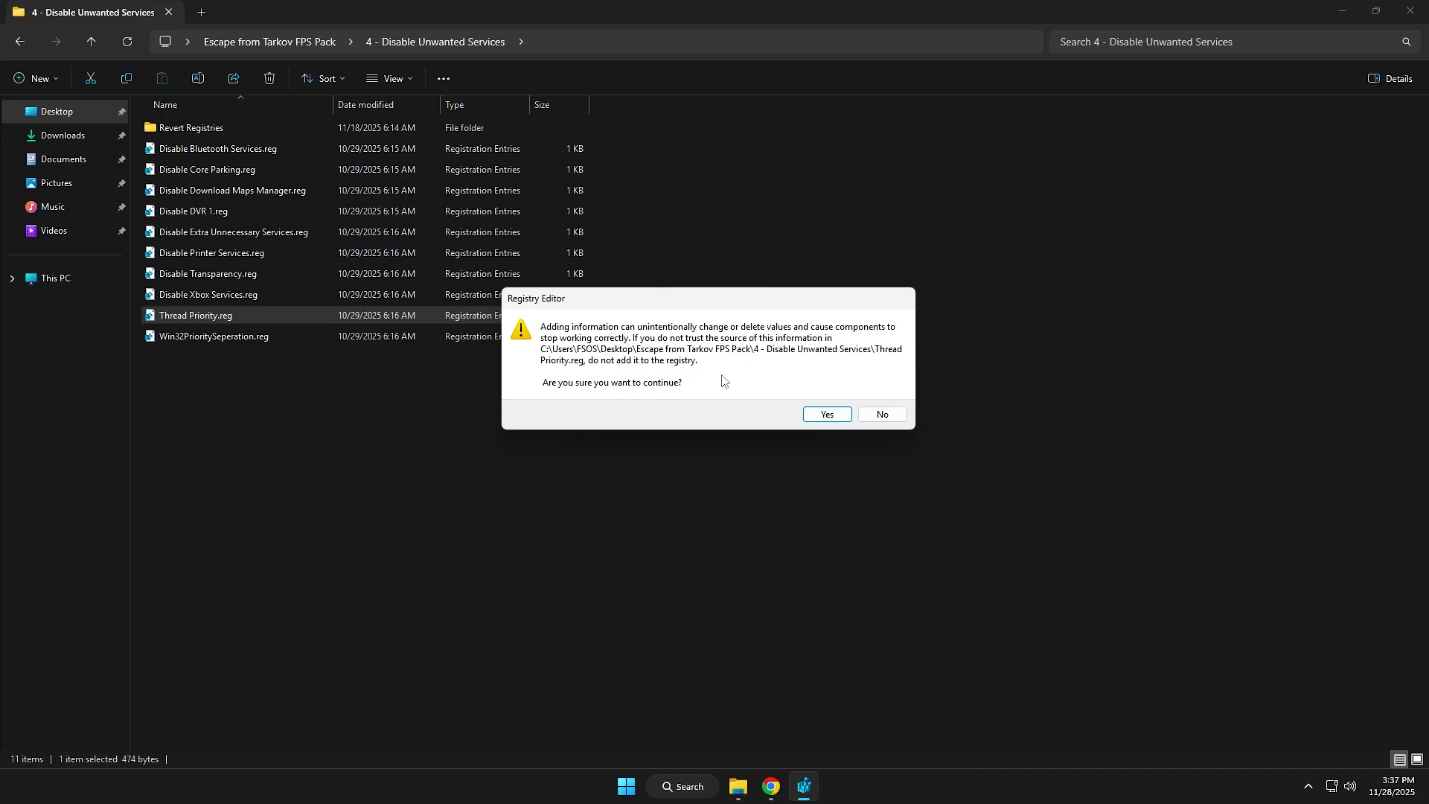
{"action": "left_click", "coordinate": [827, 415]}
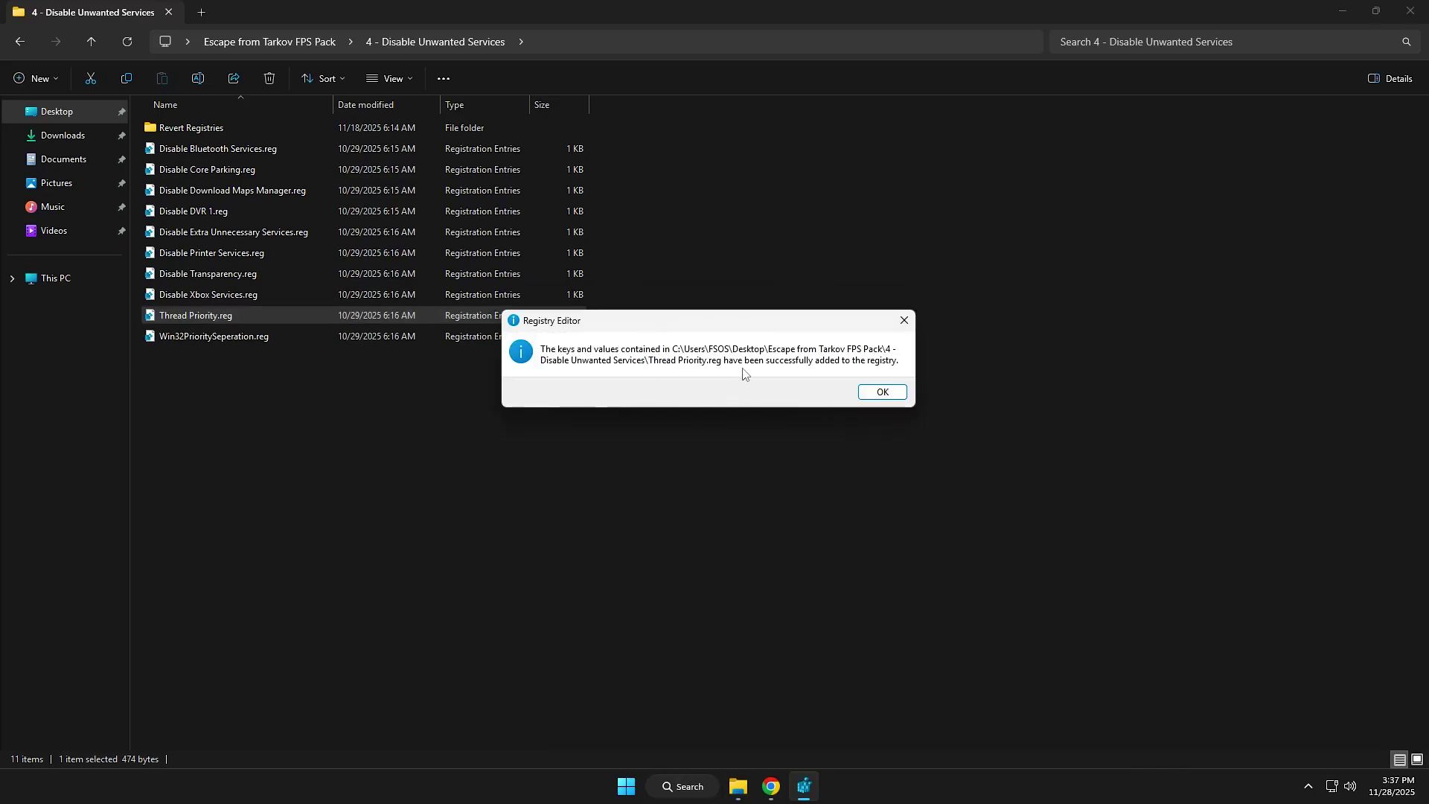
{"action": "left_click", "coordinate": [882, 392]}
- Add Win32PrioritySeperation.reg to the registry and view the contents of the Revert Registries folder
{"action": "double_click", "coordinate": [234, 336]}
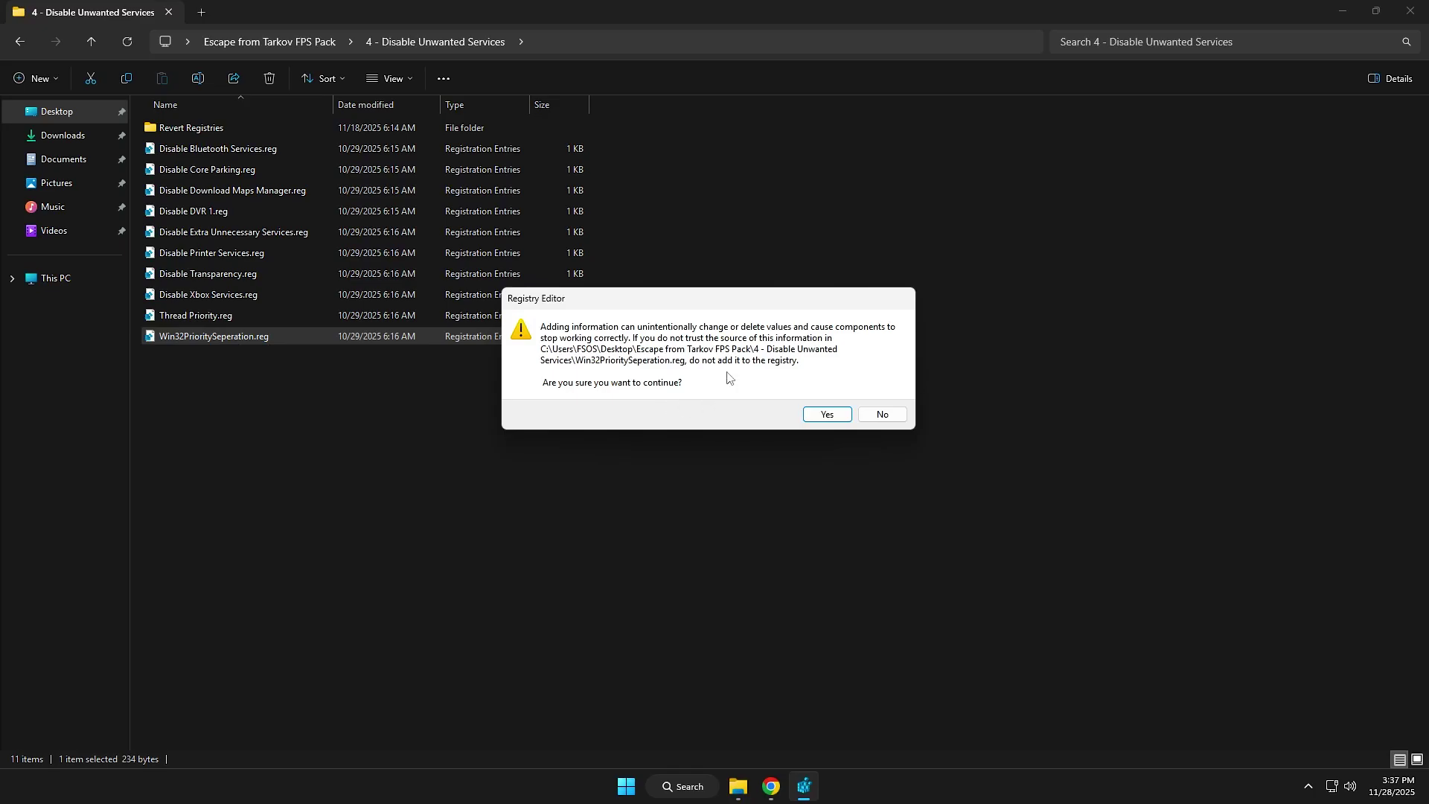
{"action": "left_click", "coordinate": [823, 415]}
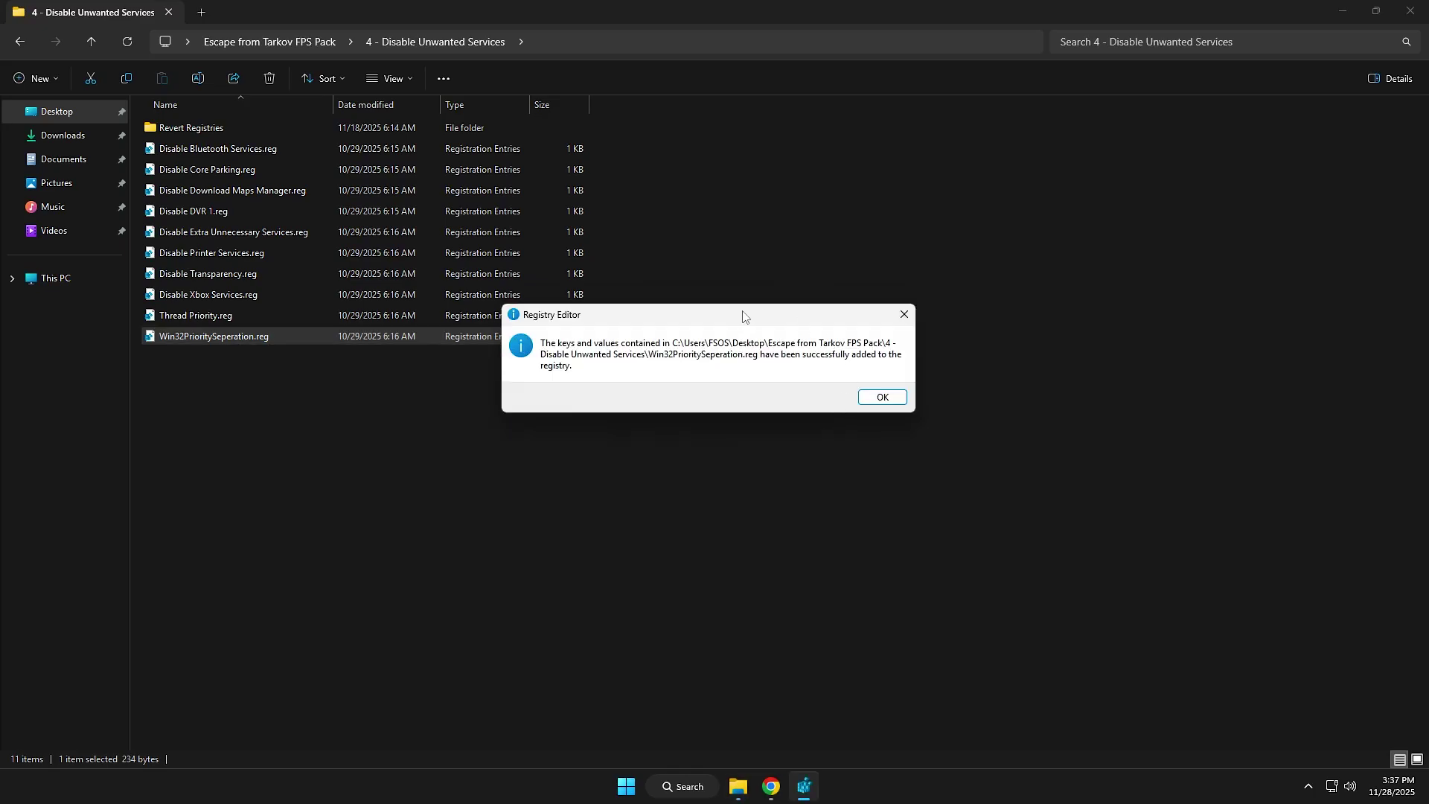
{"action": "left_click", "coordinate": [882, 396]}
{"action": "double_click", "coordinate": [190, 128]}
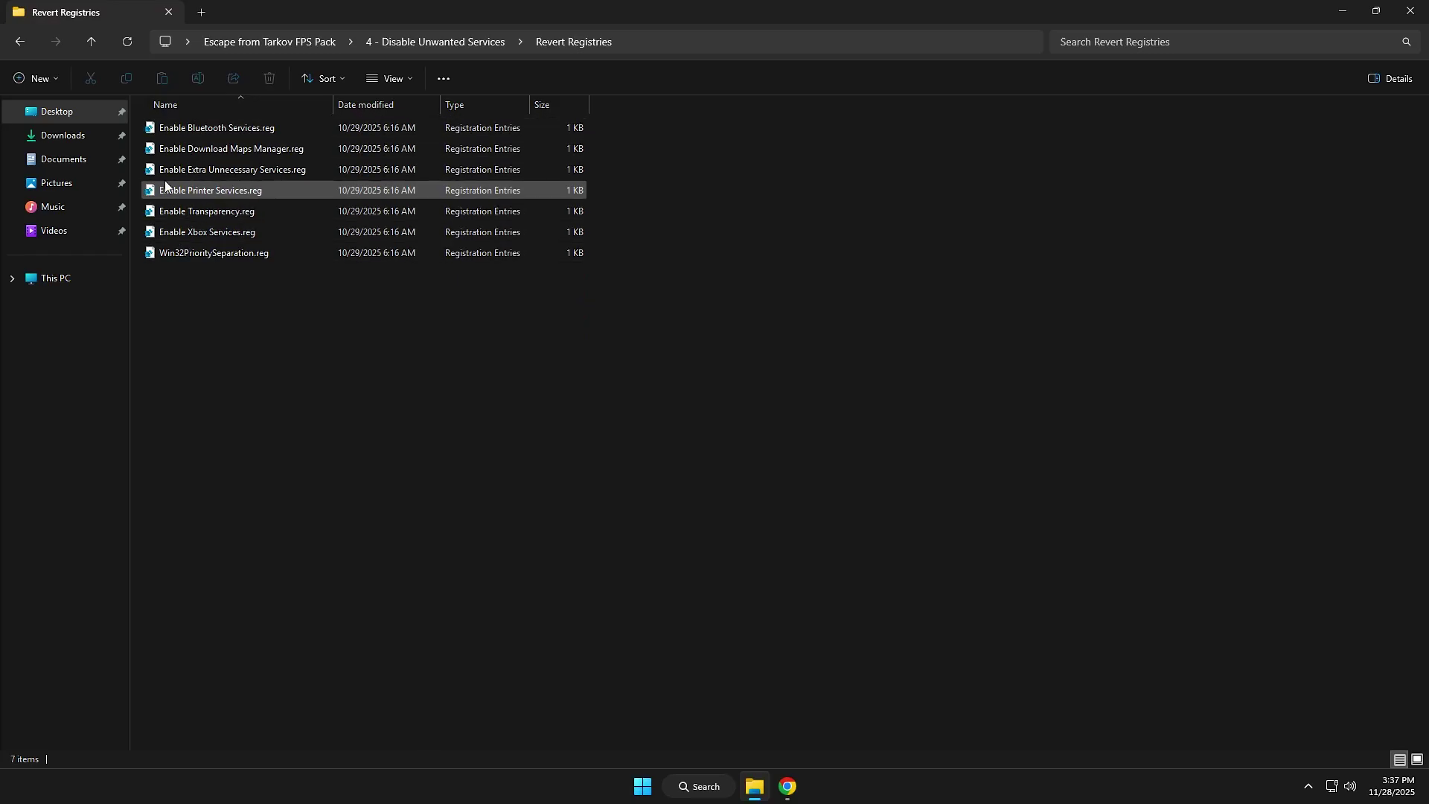
{"action": "left_click", "coordinate": [33, 43]}
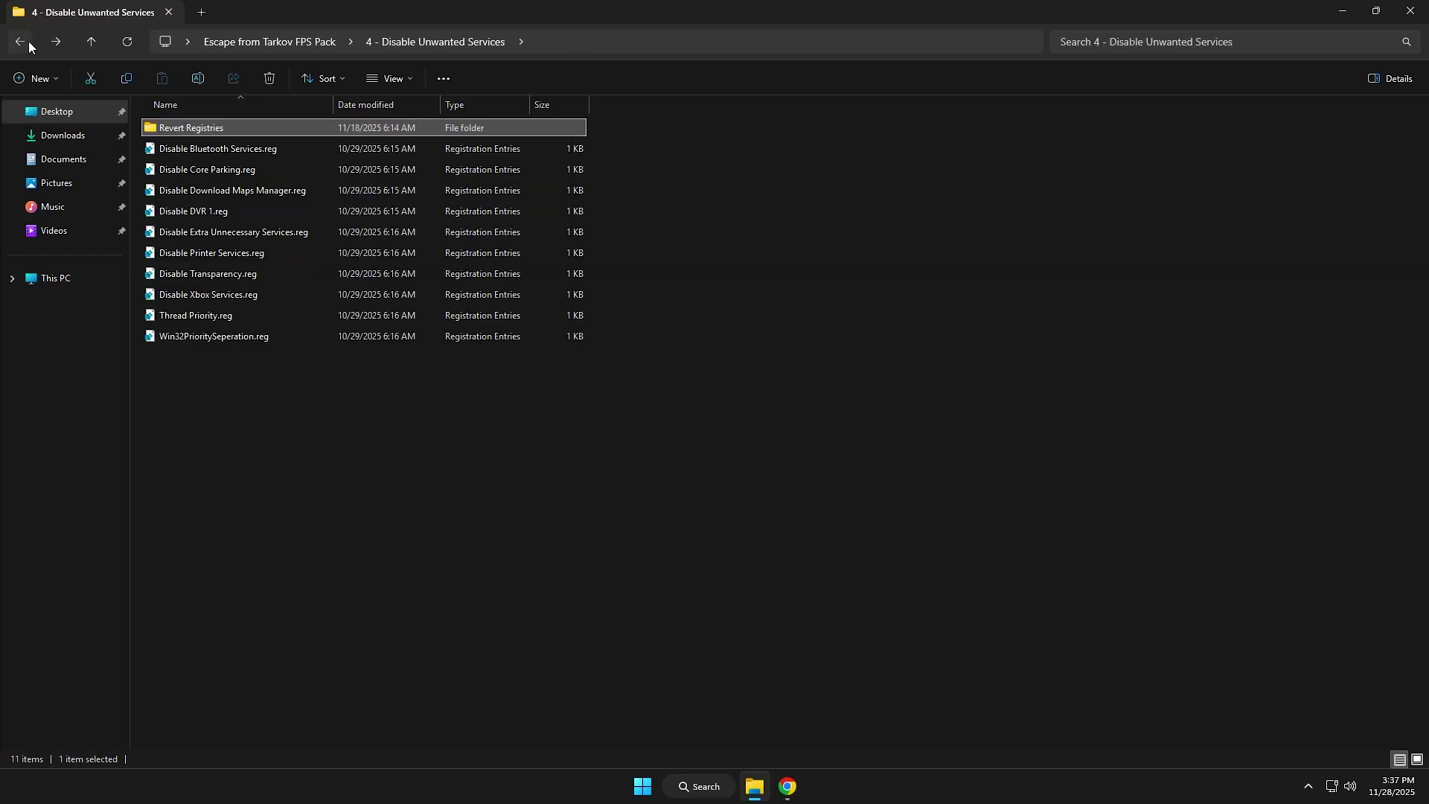
- Open the FPS Pack's 5 - Power Plan Settings folder and run the Import Ultimate Performance Power Plan script as administrator
{"action": "left_click", "coordinate": [33, 43]}
{"action": "double_click", "coordinate": [269, 206]}
{"action": "left_click", "coordinate": [231, 128]}
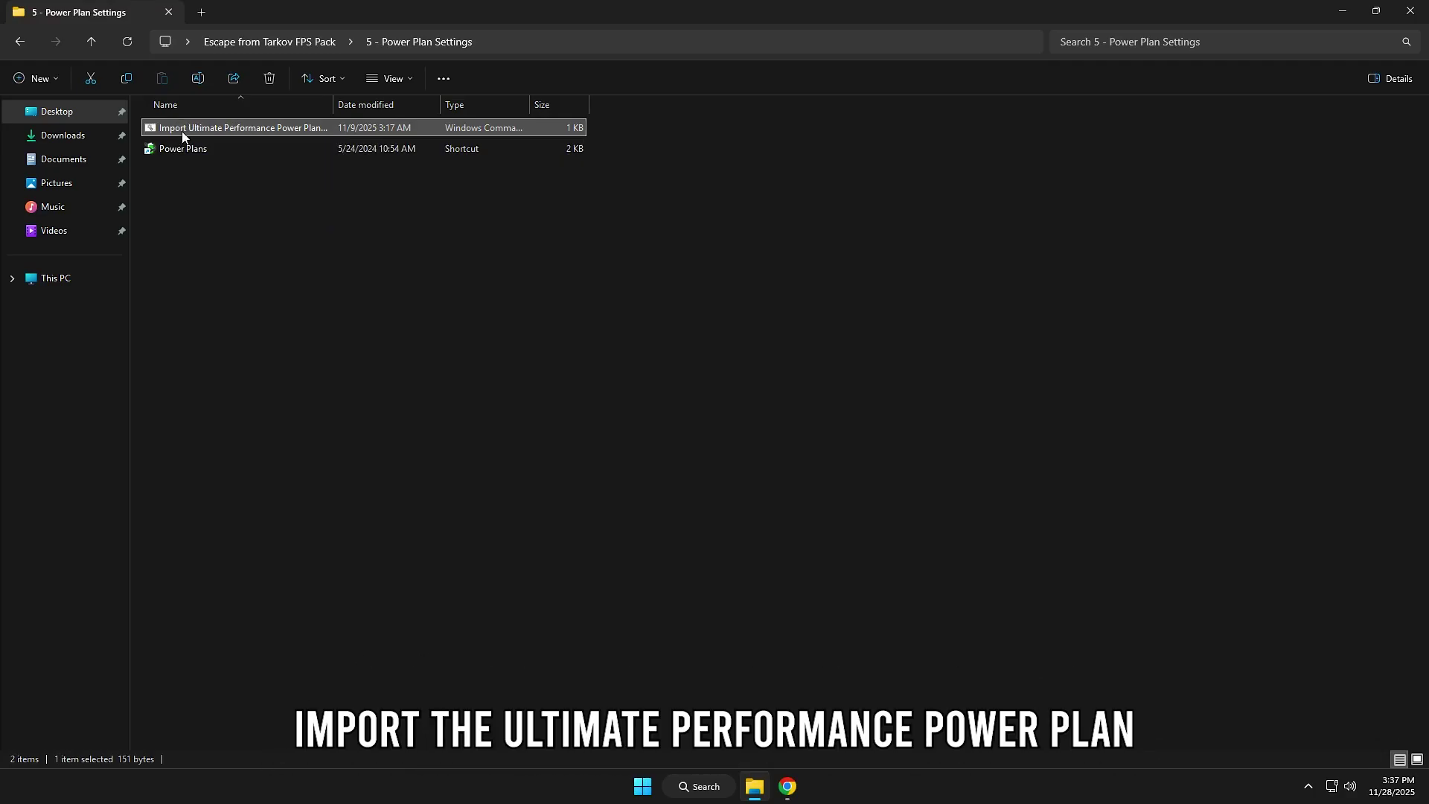
{"action": "right_click", "coordinate": [180, 132]}
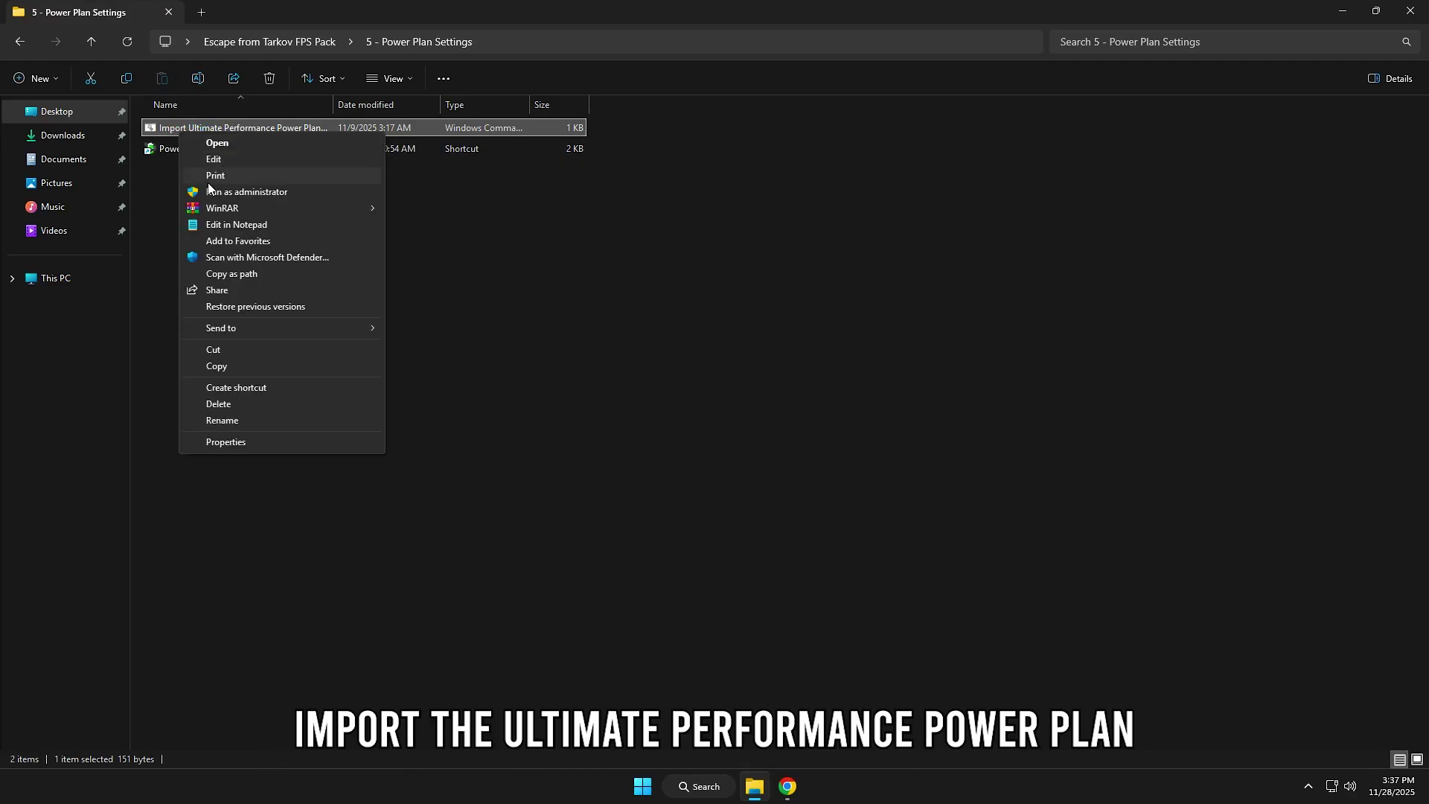
{"action": "left_click", "coordinate": [225, 192]}
{"action": "left_click", "coordinate": [192, 143]}
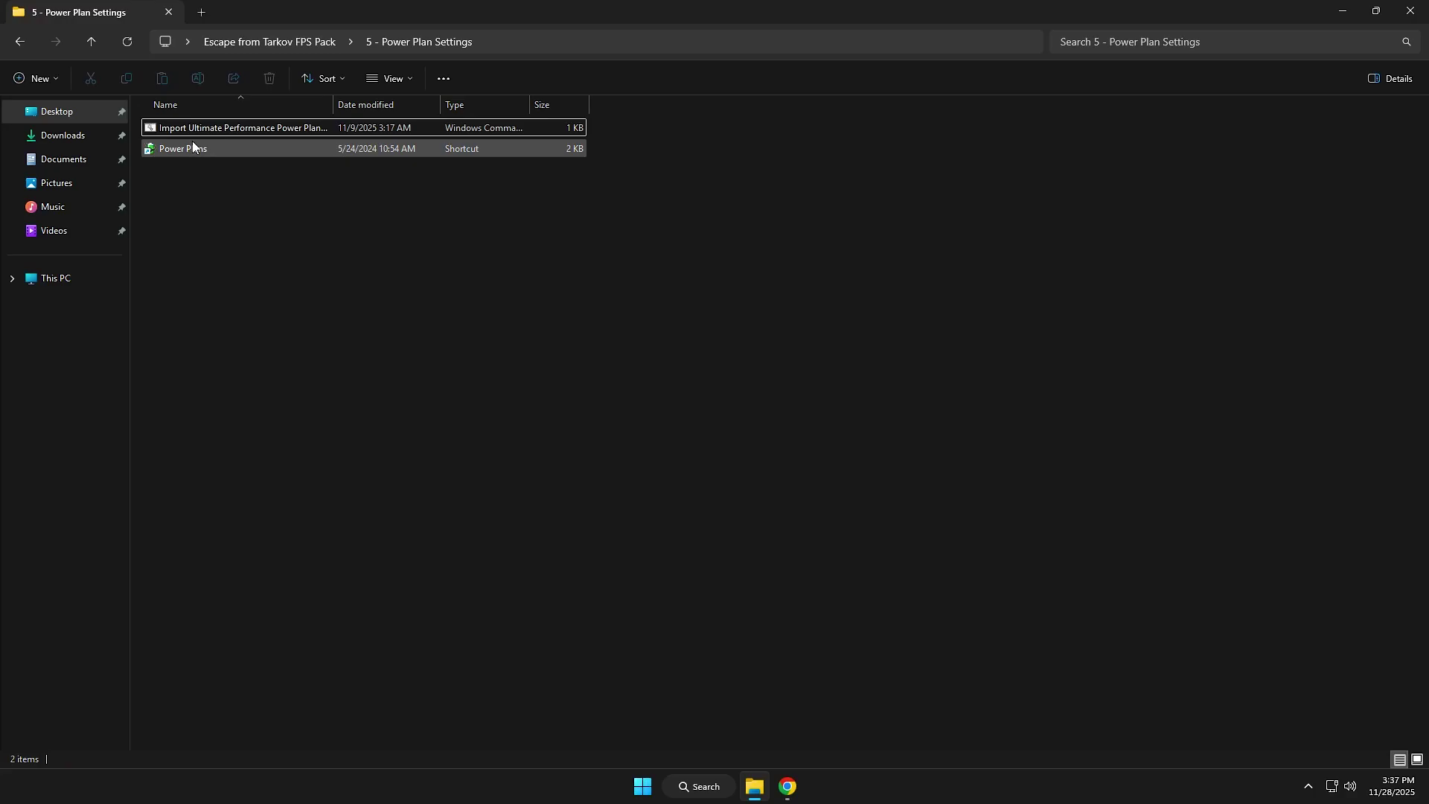
- Open the FPS Pack's 6 - Programs folder and run MSI Mode Utility 3.0.exe as administrator in a maximized window
{"action": "left_click", "coordinate": [19, 43]}
{"action": "double_click", "coordinate": [201, 232]}
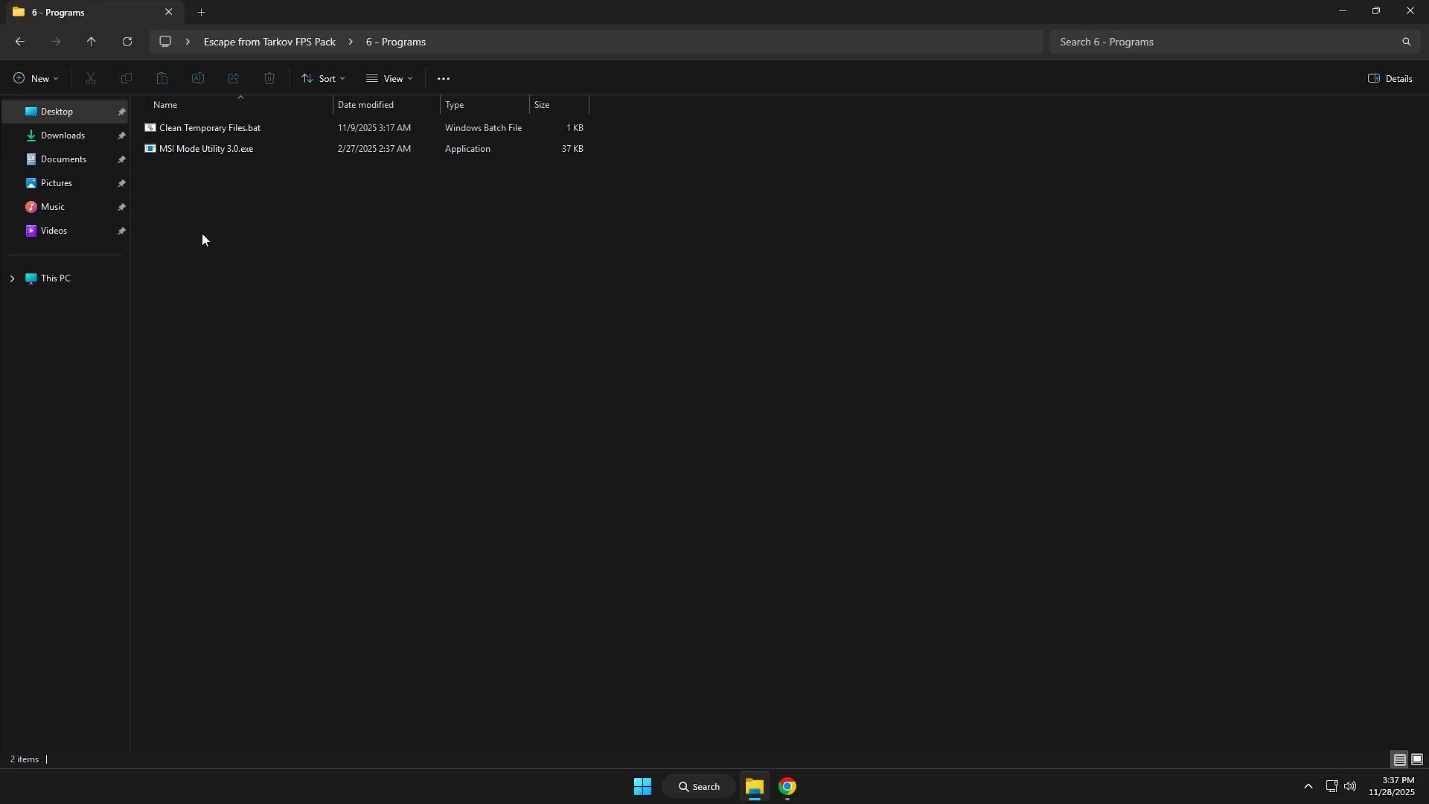
{"action": "right_click", "coordinate": [180, 150]}
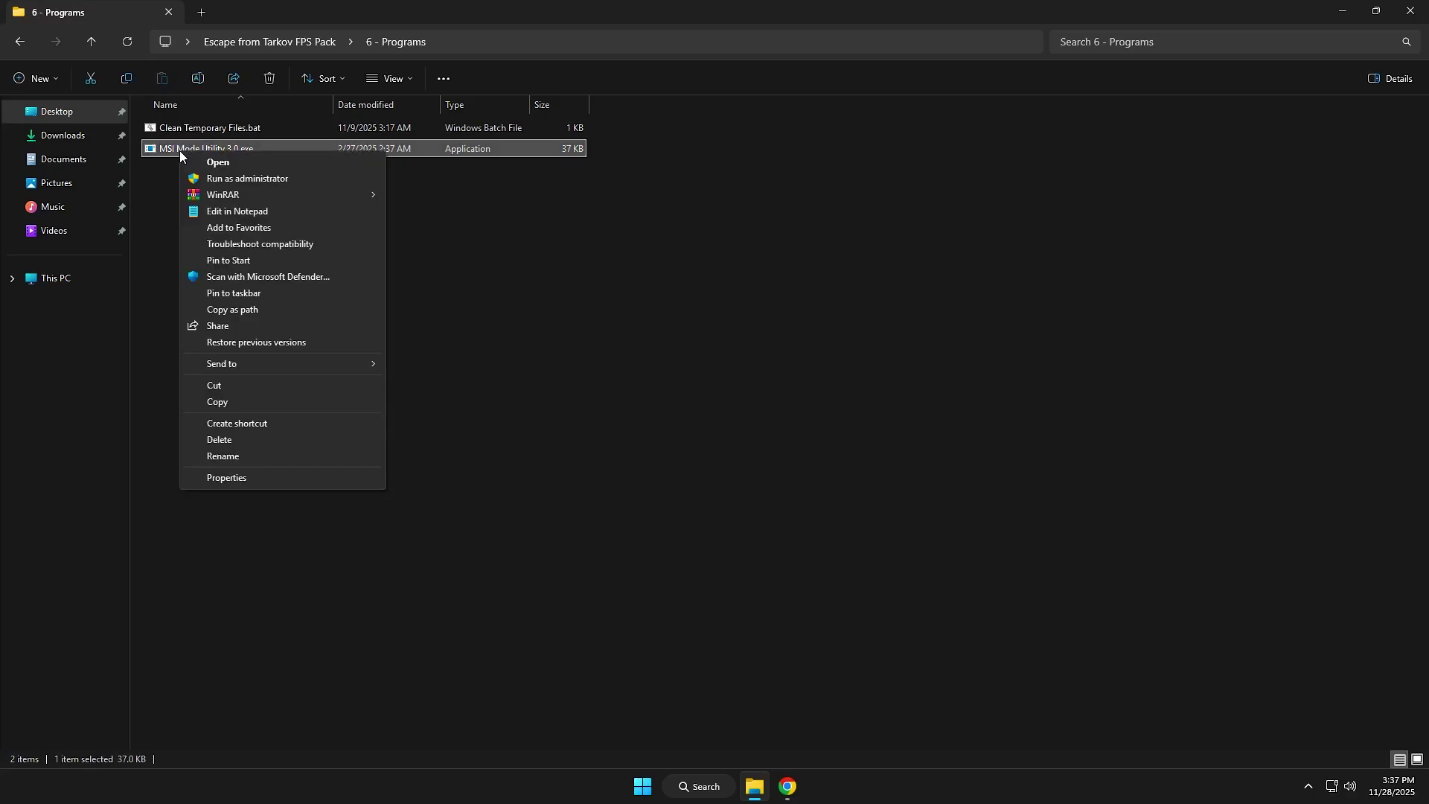
{"action": "left_click", "coordinate": [256, 179]}
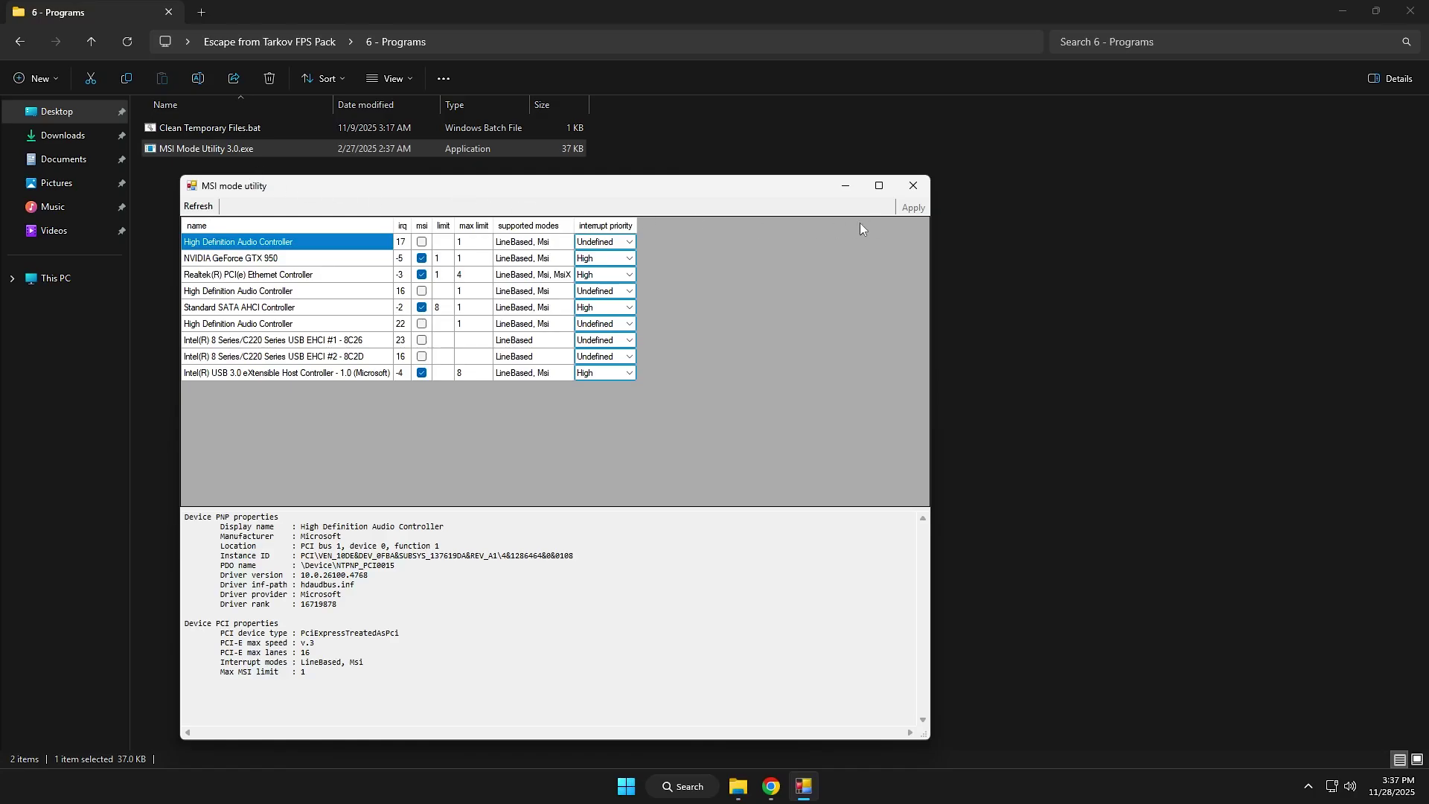
{"action": "left_click", "coordinate": [879, 186]}
- Set the interrupt priority of the NVIDIA GeForce GTX 950 and the Realtek PCI(e) Ethernet Controller to High
{"action": "left_click", "coordinate": [123, 80]}
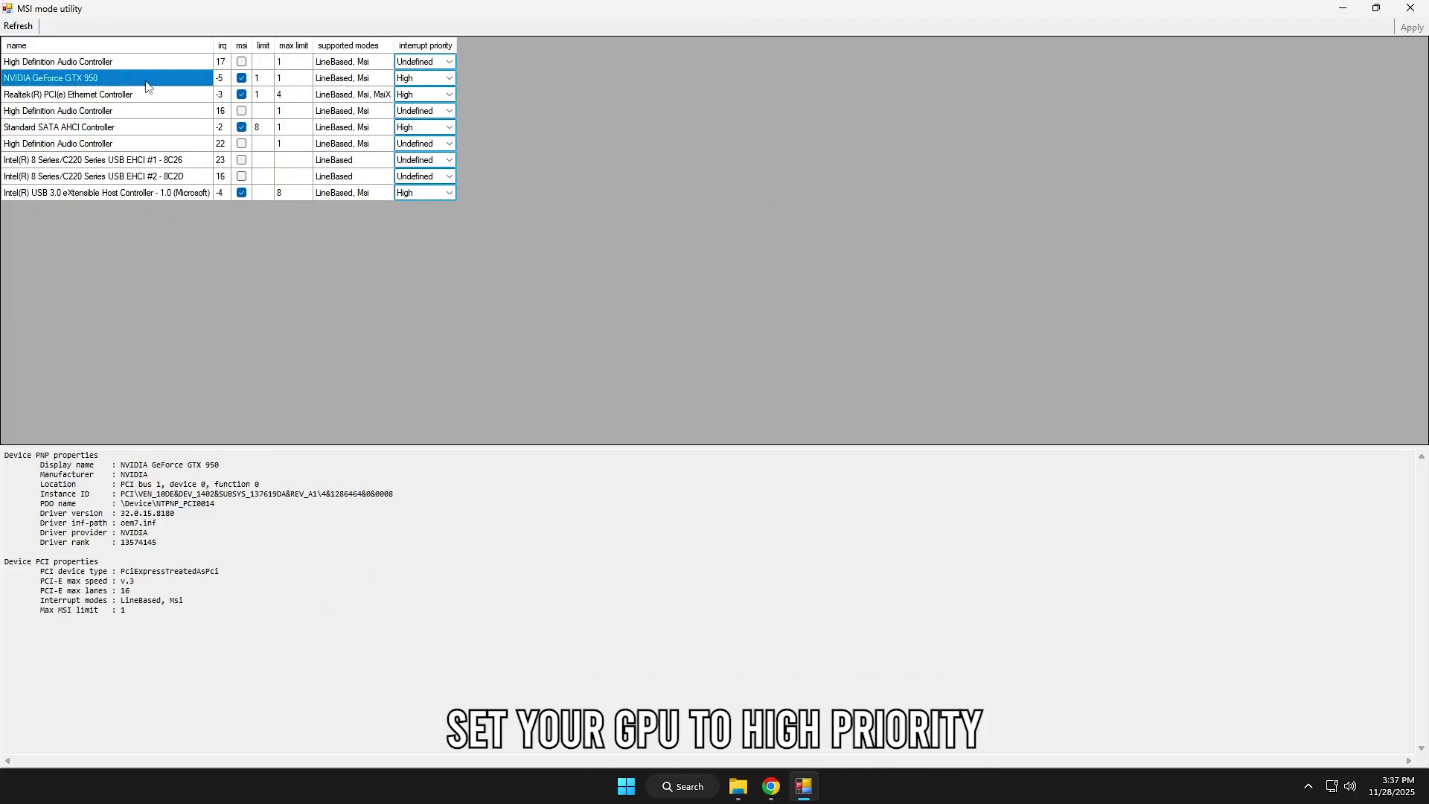
{"action": "left_click", "coordinate": [420, 94]}
{"action": "left_click", "coordinate": [420, 124]}
{"action": "left_click", "coordinate": [165, 100]}
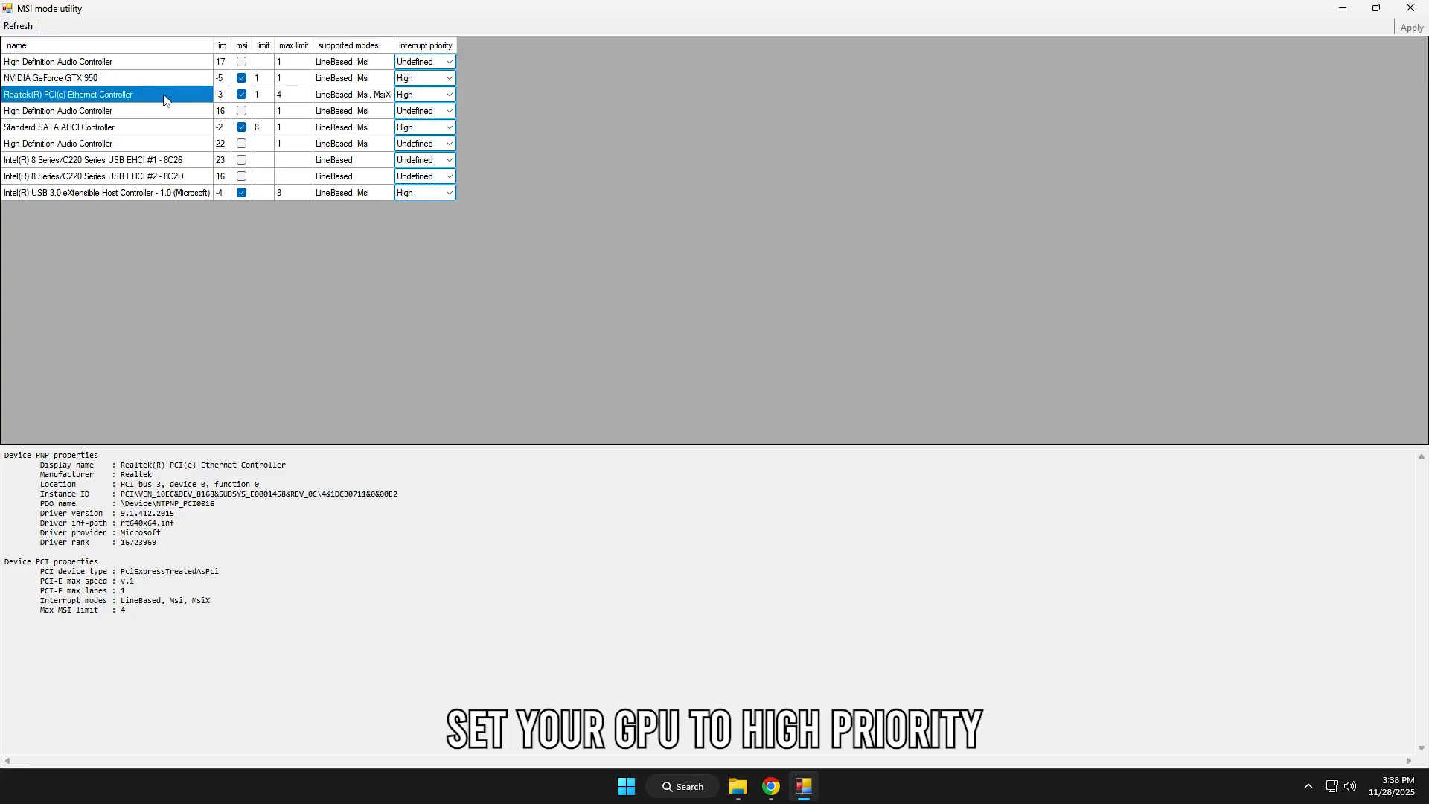
{"action": "left_click", "coordinate": [447, 95]}
{"action": "left_click", "coordinate": [439, 144]}
- Set the interrupt priority of the Standard SATA AHCI Controller and the Intel USB 3.0 host controller to High, and close the utility
{"action": "left_click", "coordinate": [146, 132]}
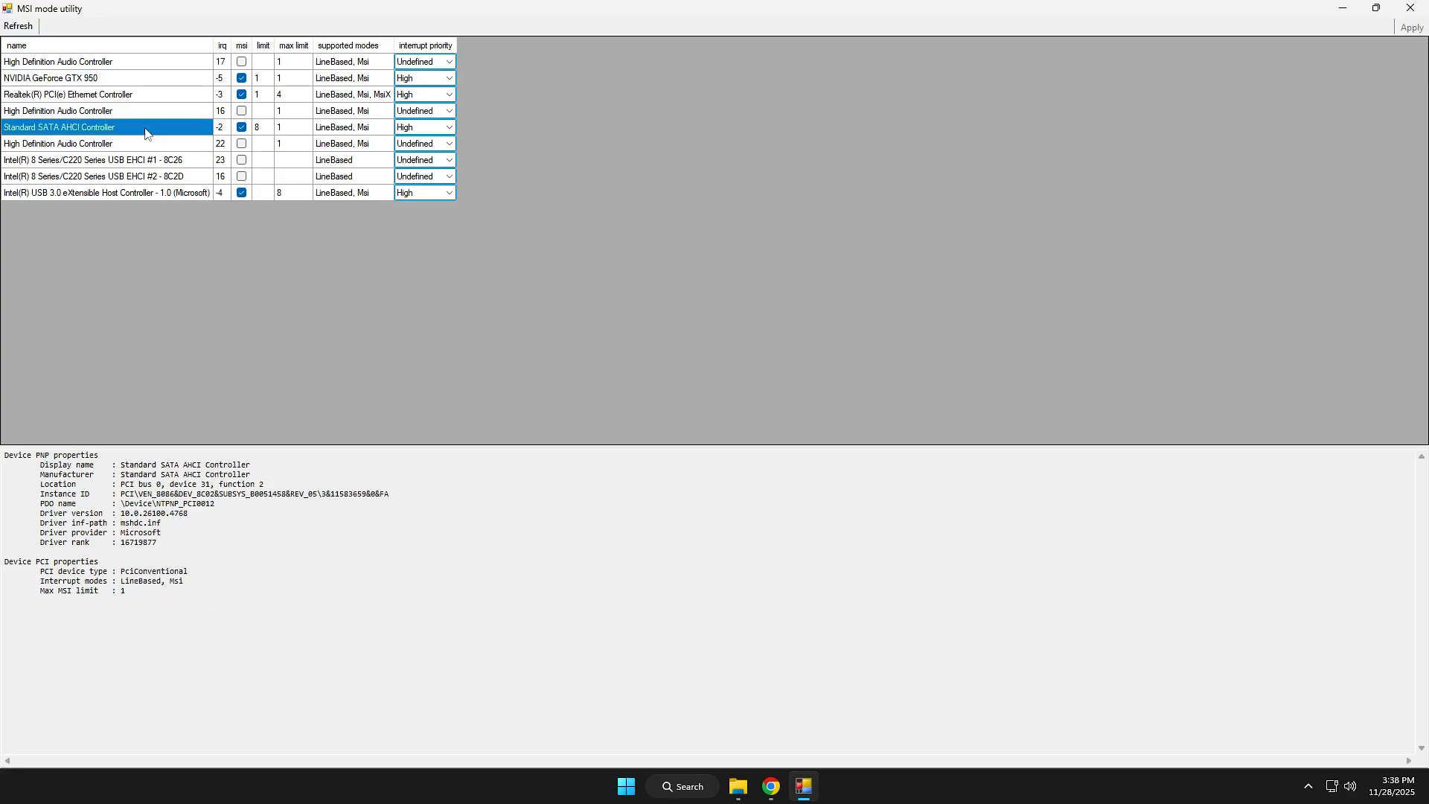
{"action": "left_click", "coordinate": [449, 127]}
{"action": "left_click", "coordinate": [435, 175]}
{"action": "left_click", "coordinate": [149, 193]}
{"action": "left_click", "coordinate": [449, 194]}
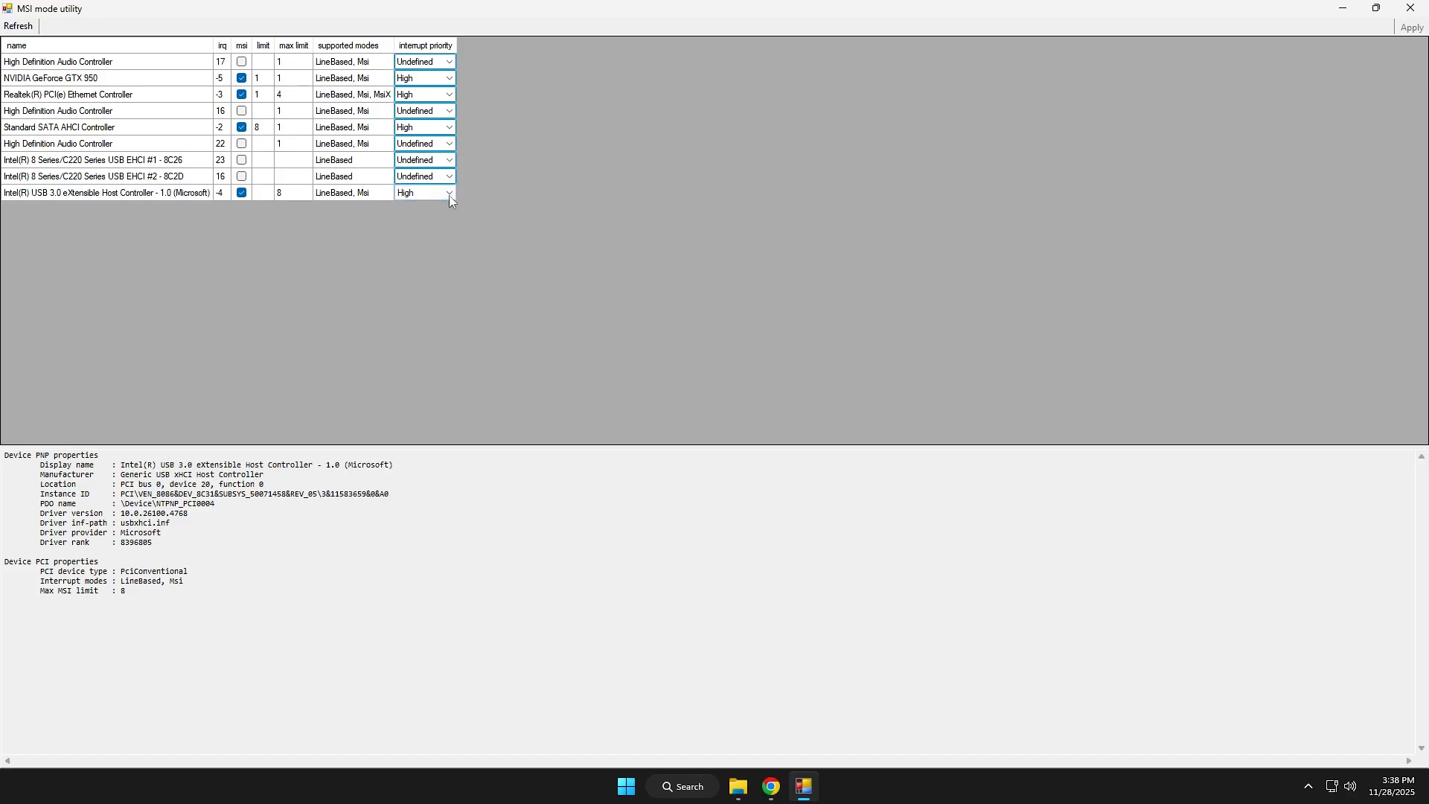
{"action": "left_click", "coordinate": [428, 231]}
{"action": "left_click", "coordinate": [1410, 9]}
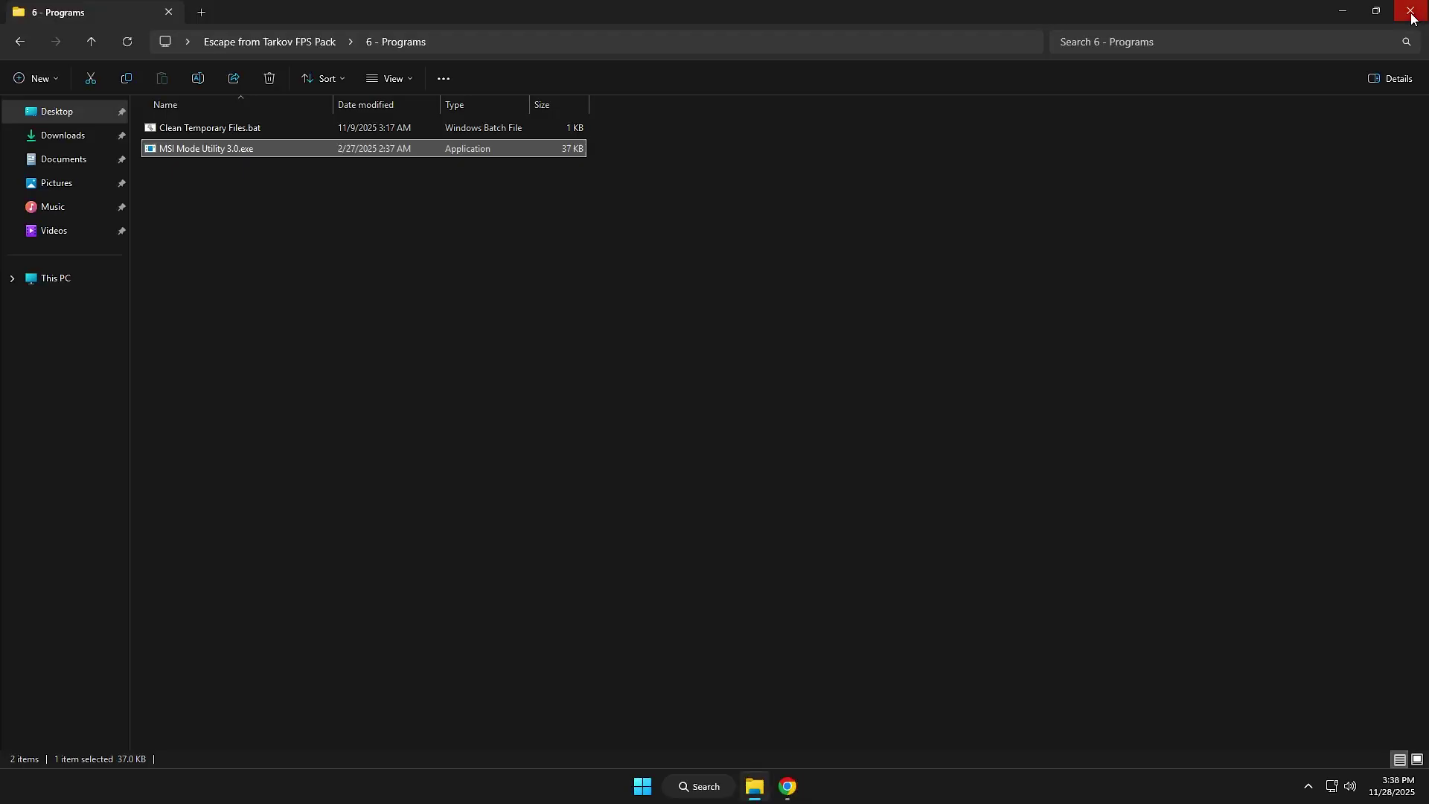